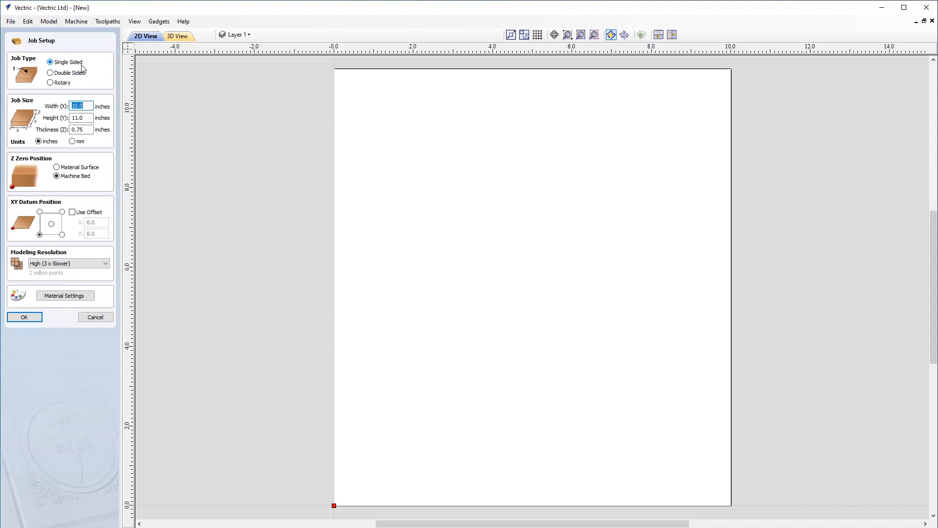
Step: Set the job size to 8 inches wide, 8 inches high and 0.5 inches thick
type("8")
key("Tab")
type("8")
key("Tab")
type(".")
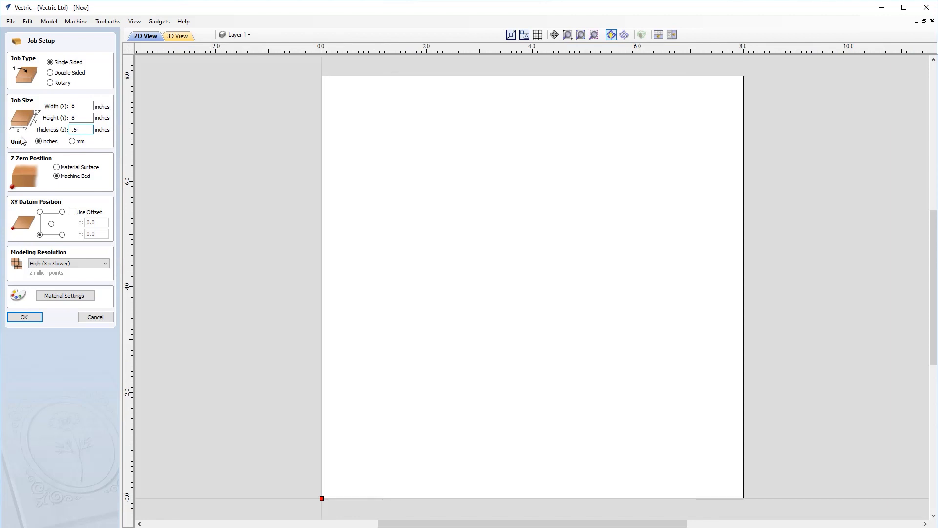
Step: Create the job with Z zero on the material surface, a centred XY datum and High (3 x Slower) modeling resolution
left_click(56, 169)
left_click(53, 224)
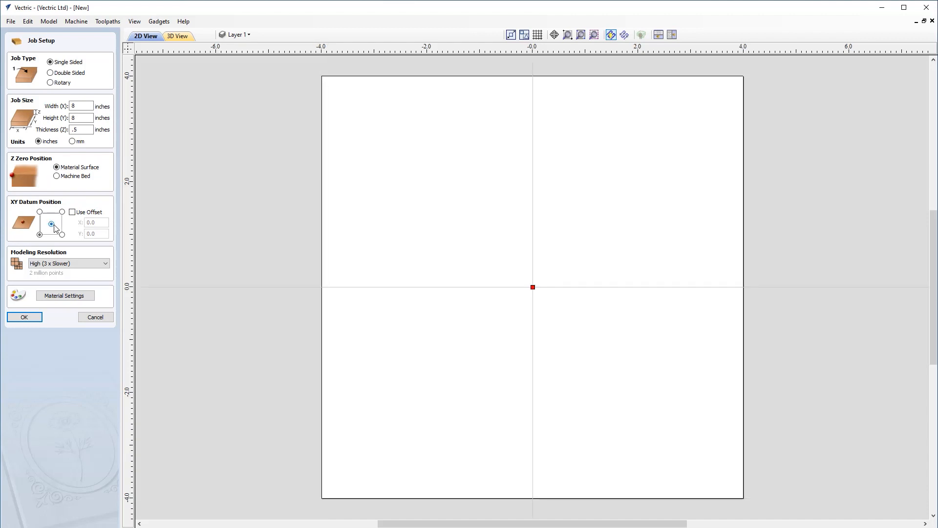
left_click(39, 266)
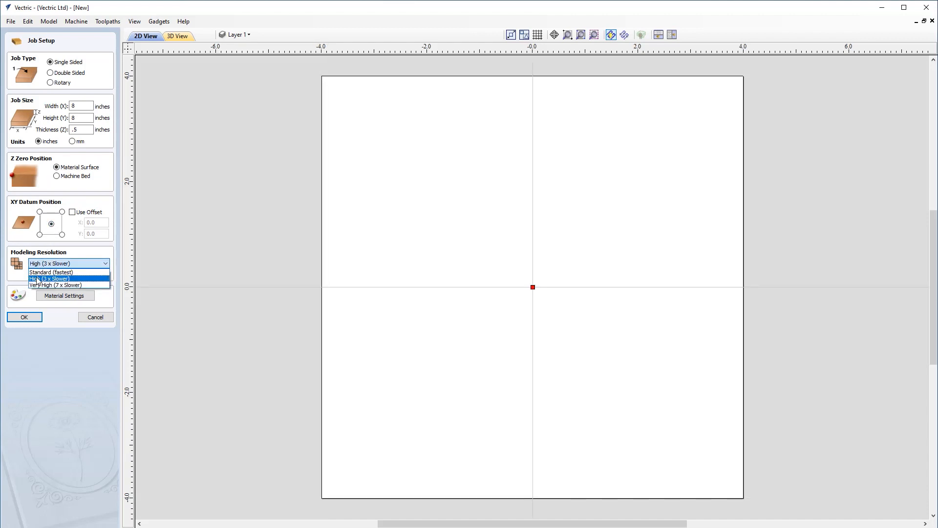
left_click(38, 280)
left_click(24, 317)
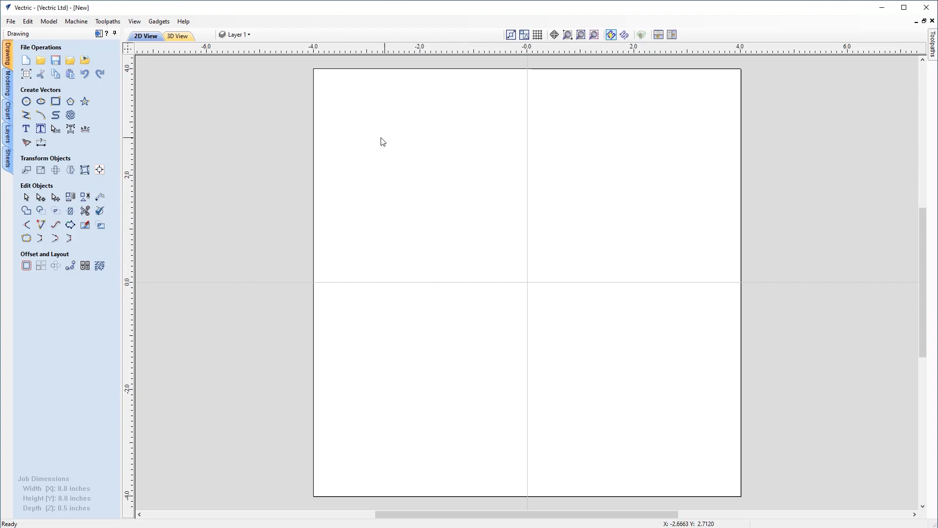
Step: Import the GolfAwardSketches image from the golf-award folder as a bitmap
left_click(85, 60)
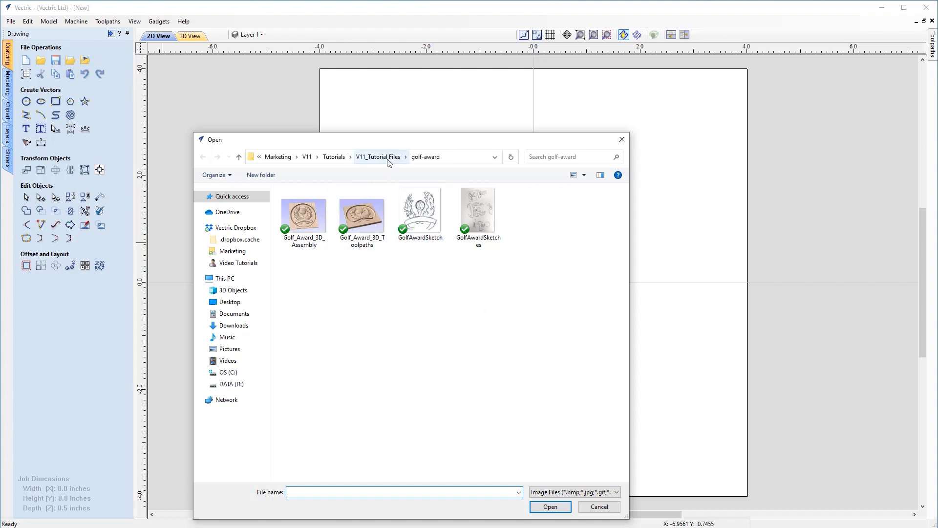
left_click(480, 224)
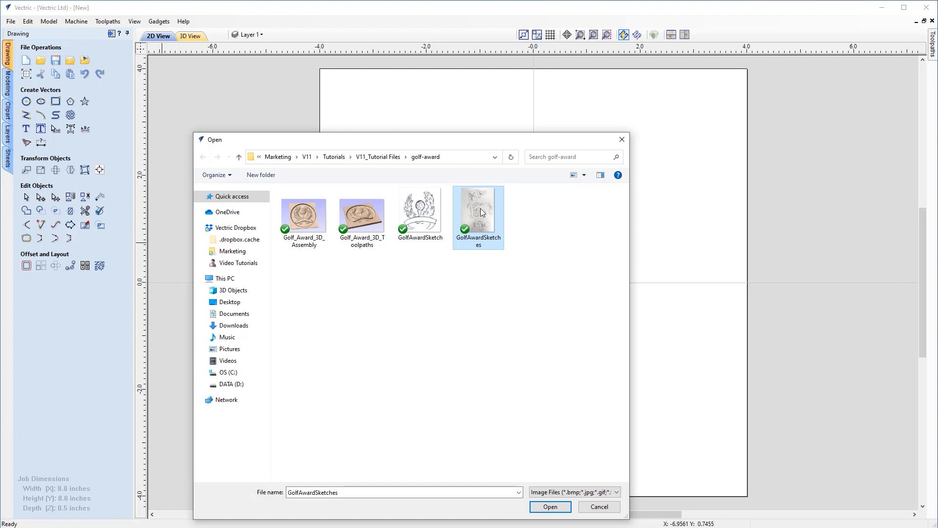
left_click(550, 508)
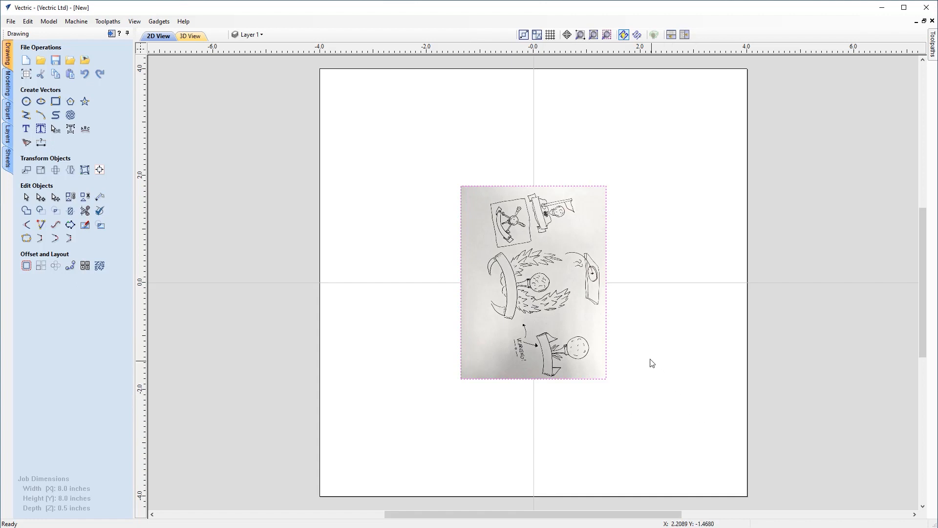
Step: Switch the Bitmap Layer's visibility off and back on, and deselect the sketch bitmap
left_click(262, 36)
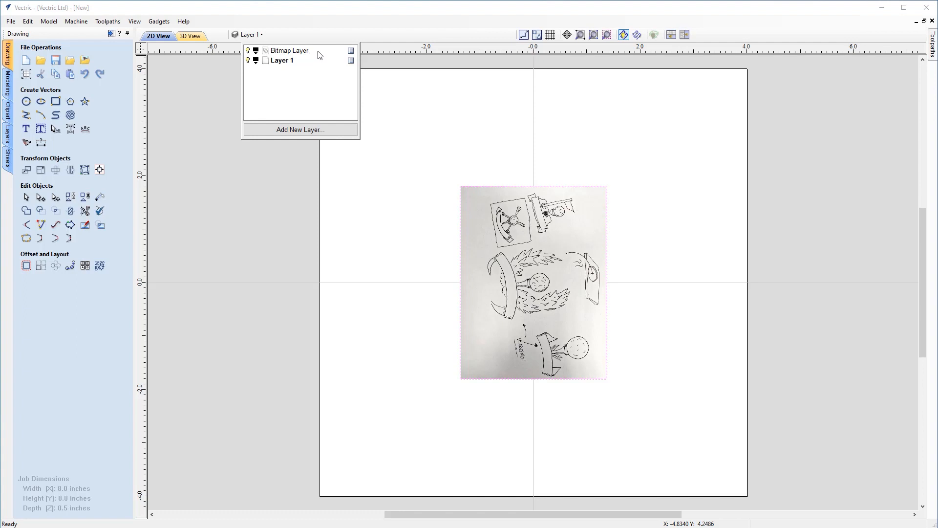
left_click(248, 51)
left_click(248, 51)
left_click(250, 194)
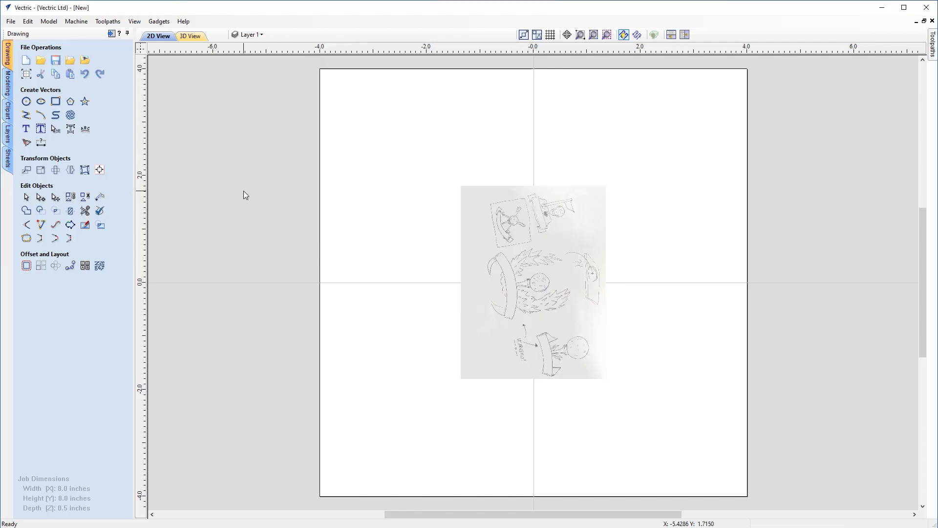
Step: Rotate the sketch bitmap counterclockwise until the central golf ball and ribbon design stands upright
left_click(510, 229)
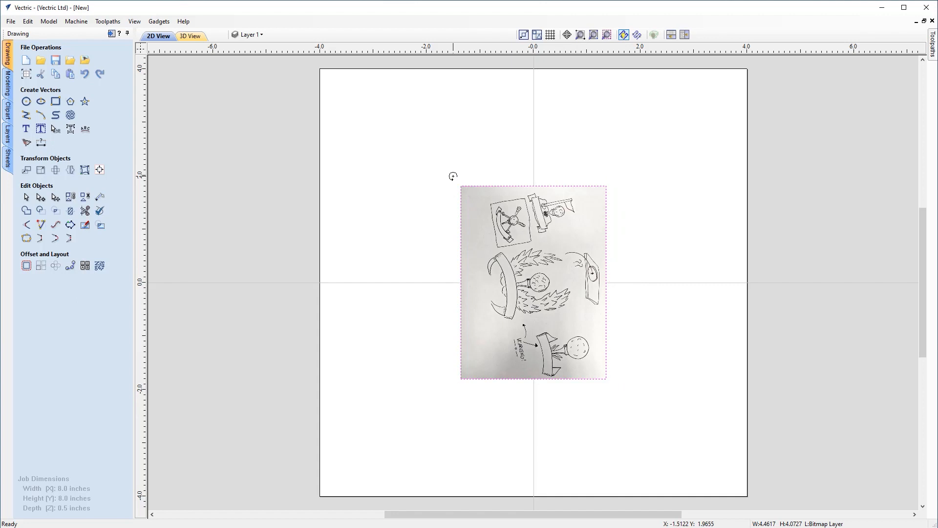
left_click_drag(453, 176, 435, 338)
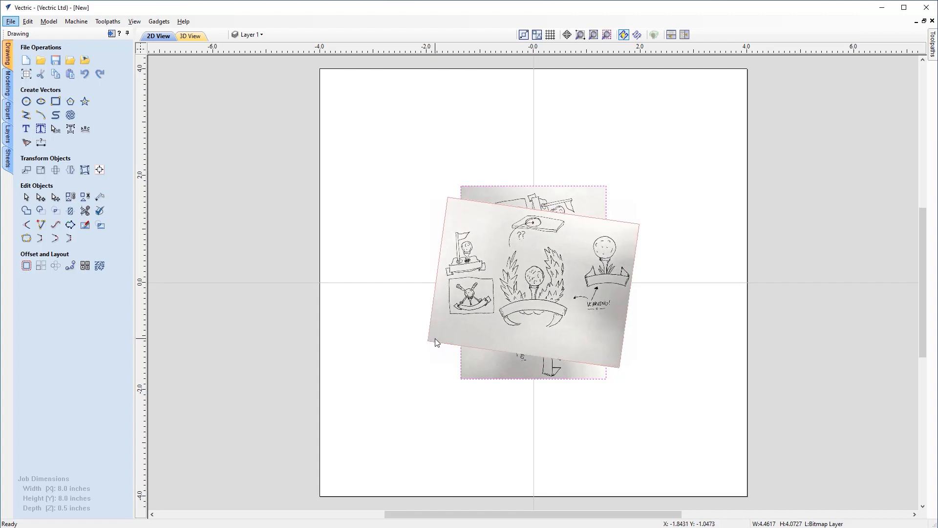
left_click_drag(435, 338, 435, 338)
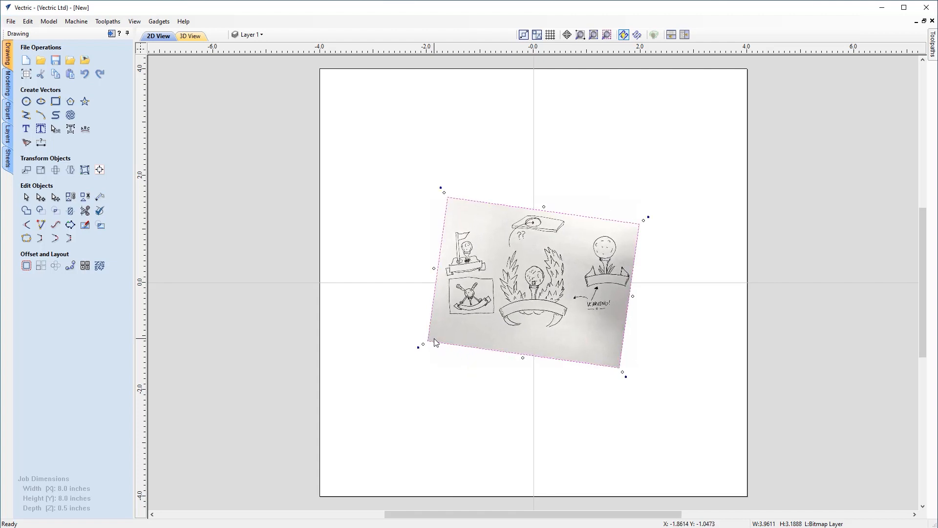
left_click(612, 429)
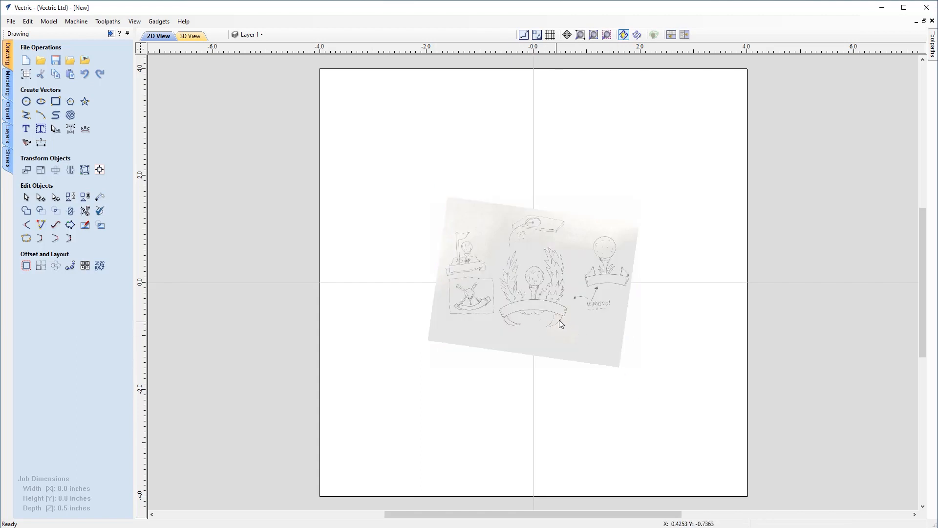
Step: Scale the rotated sketch bitmap up proportionally to about 9.9 x 8 inches
left_click(585, 329)
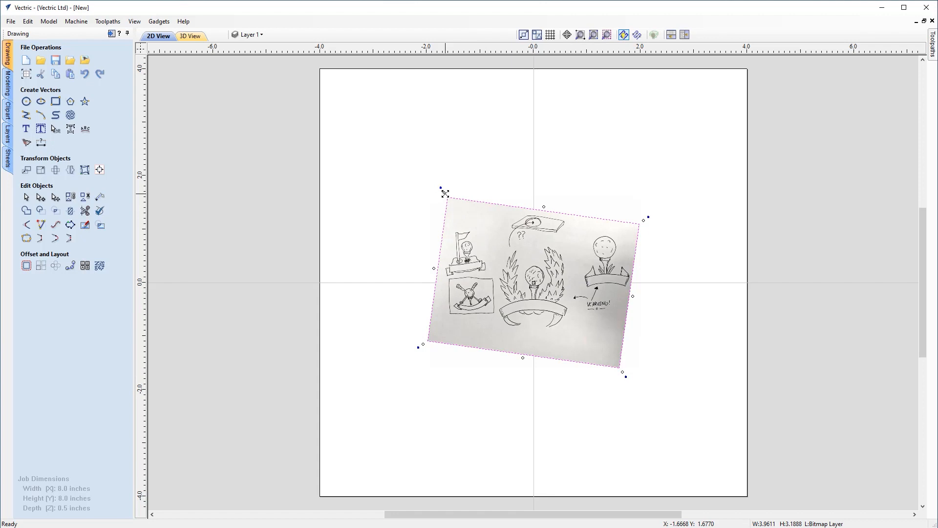
left_click_drag(446, 192, 445, 195)
left_click_drag(446, 195, 139, 44)
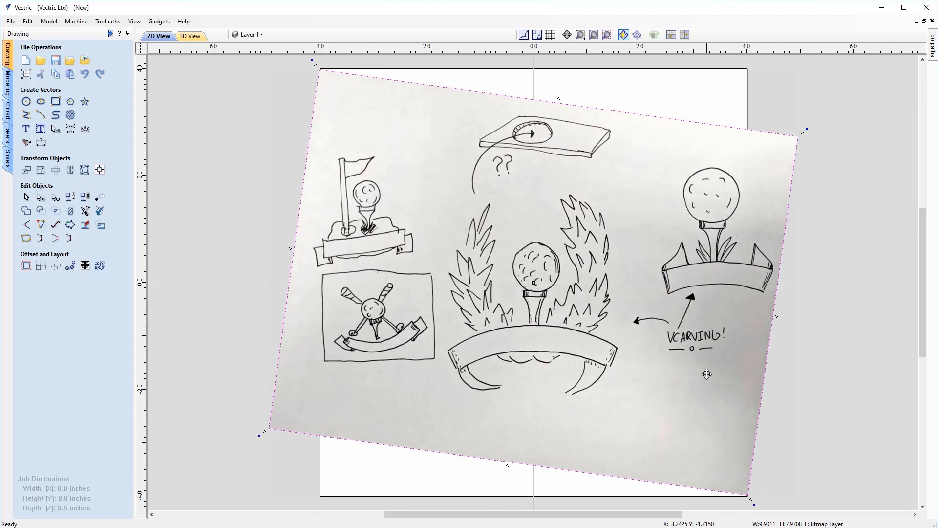
Step: Draw a square-cornered rectangle about 3.6 x 4.55 inches around the central golf ball and laurel sketch
left_click(56, 102)
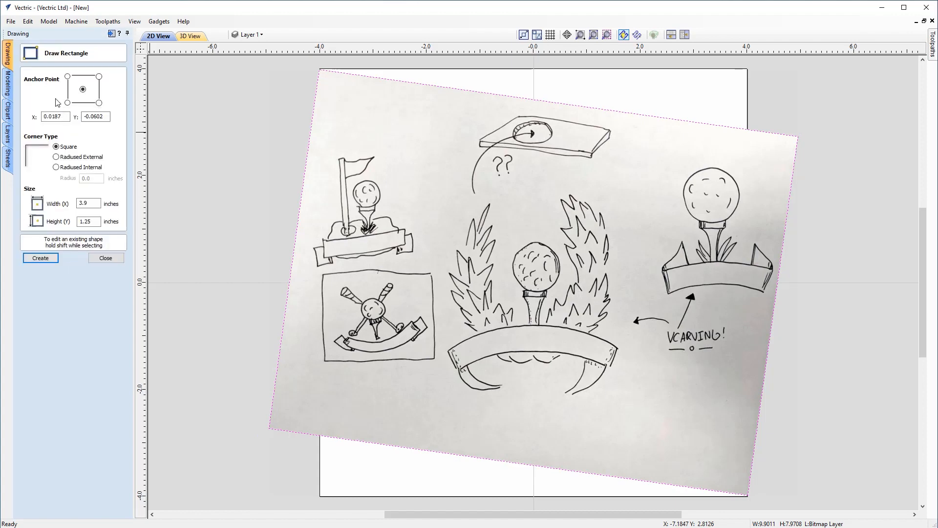
left_click_drag(436, 185, 628, 426)
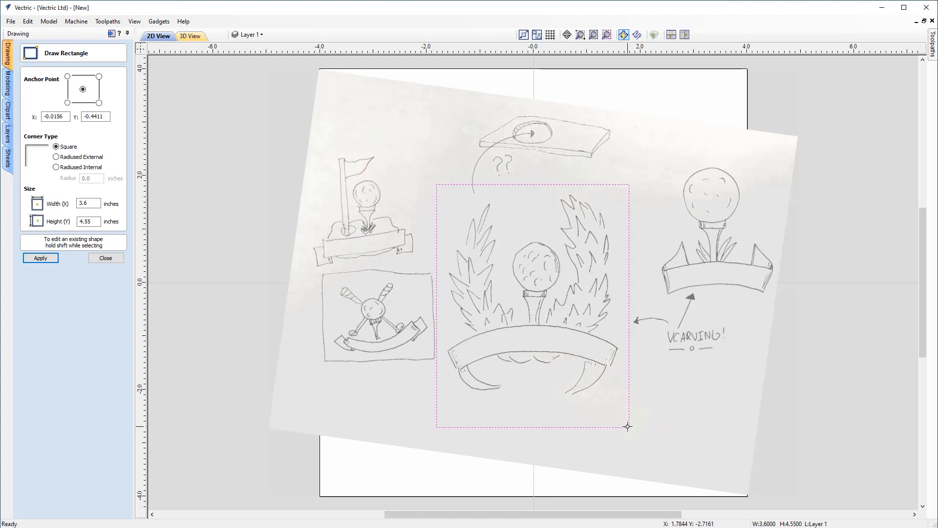
left_click(105, 257)
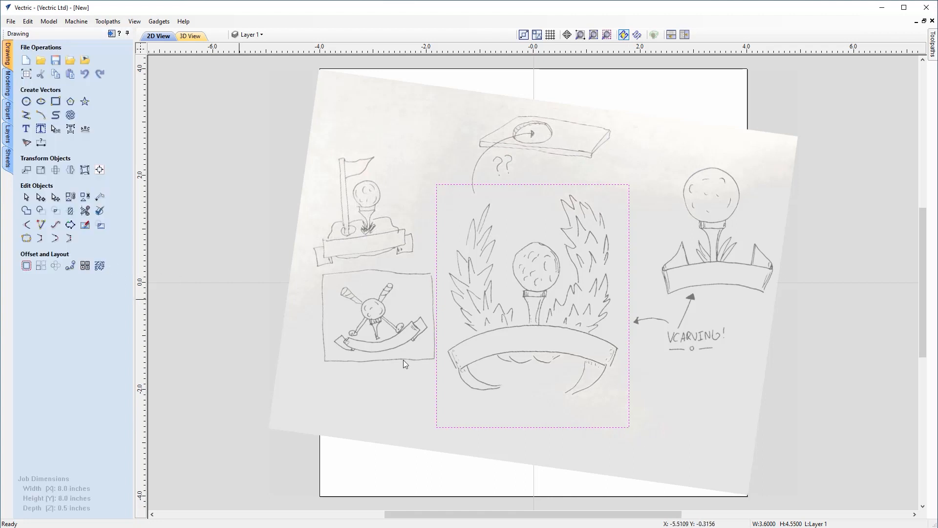
Step: Tighten all four sides of the rectangle around the central design, to about 3.33 x 3.89 inches
left_click(507, 428)
left_click_drag(533, 430, 533, 401)
left_click_drag(433, 292, 445, 293)
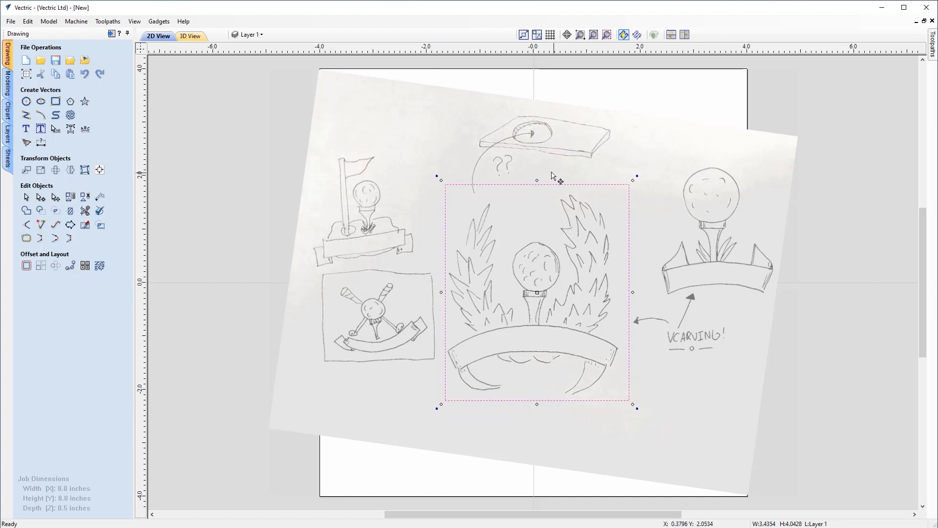
left_click_drag(537, 185, 540, 192)
left_click_drag(633, 294, 627, 295)
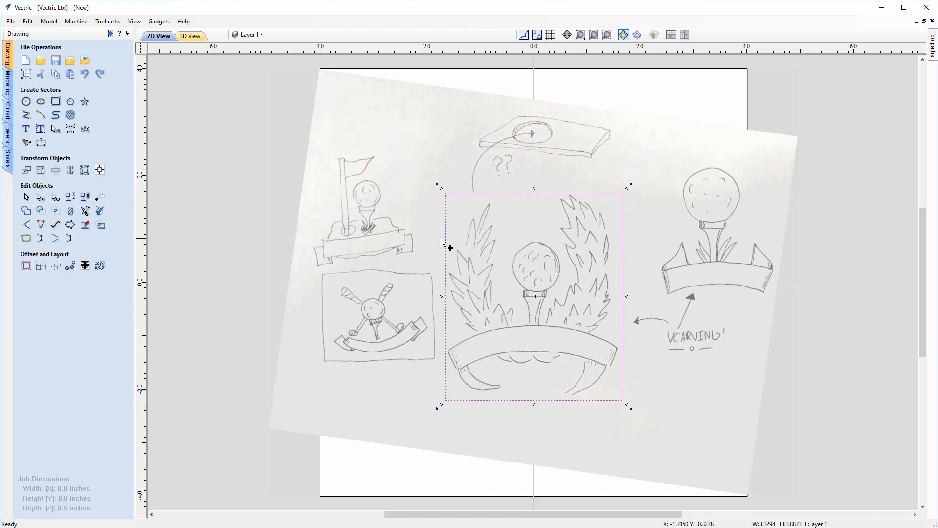
Step: Crop the sketch bitmap to the rectangle and delete the rectangle
left_click(344, 120, "shift")
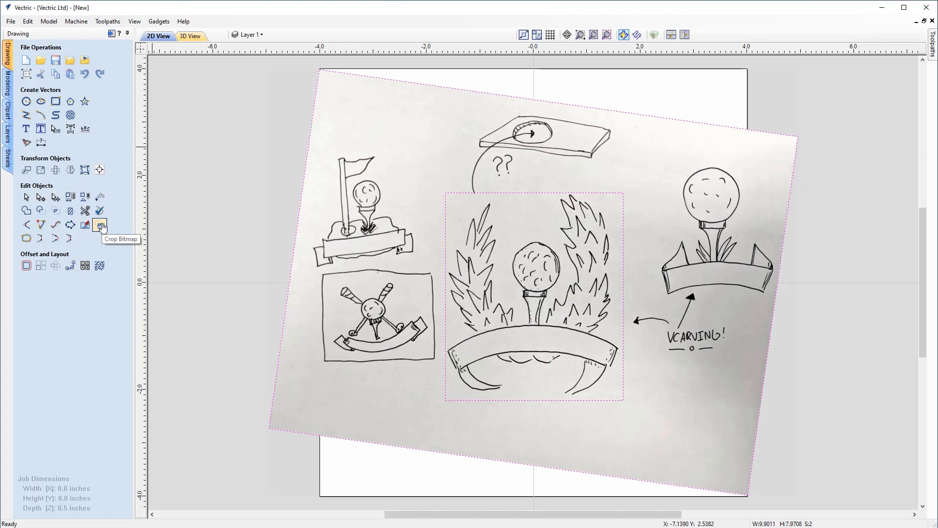
left_click(100, 225)
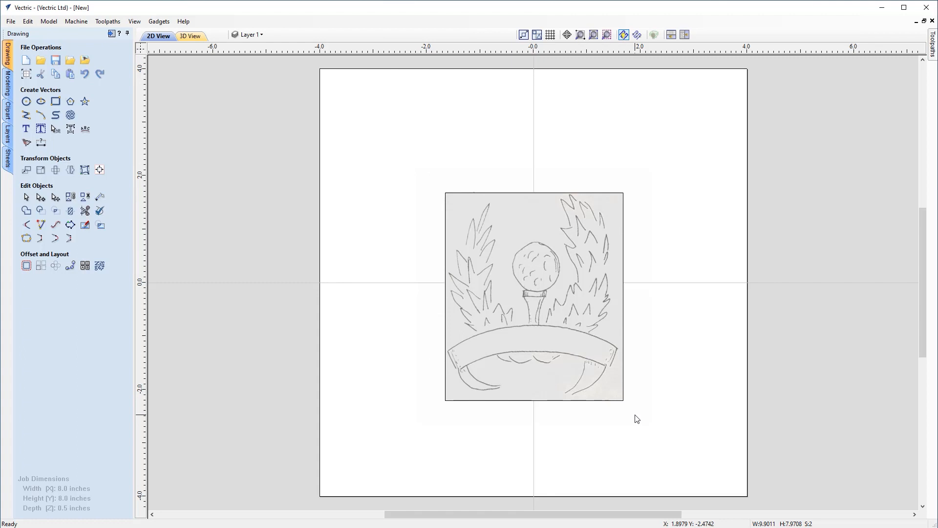
left_click(620, 401)
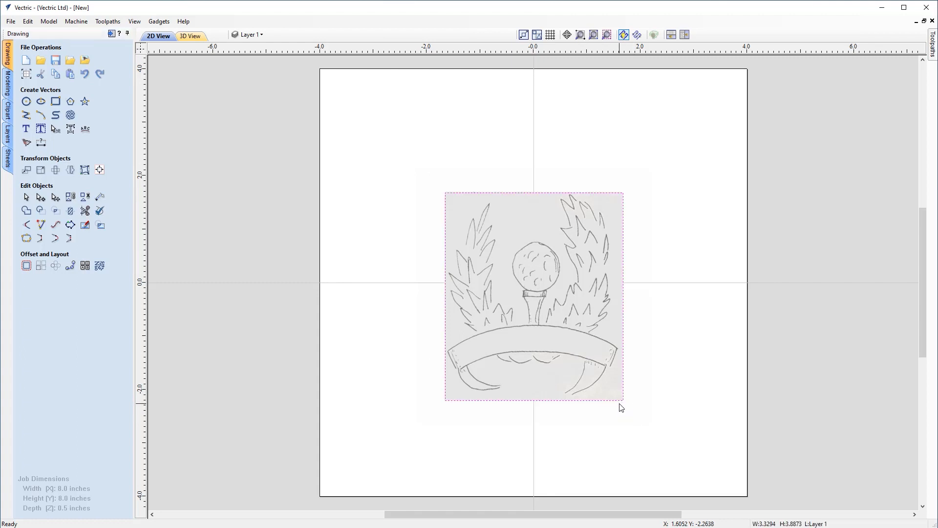
left_click(621, 407)
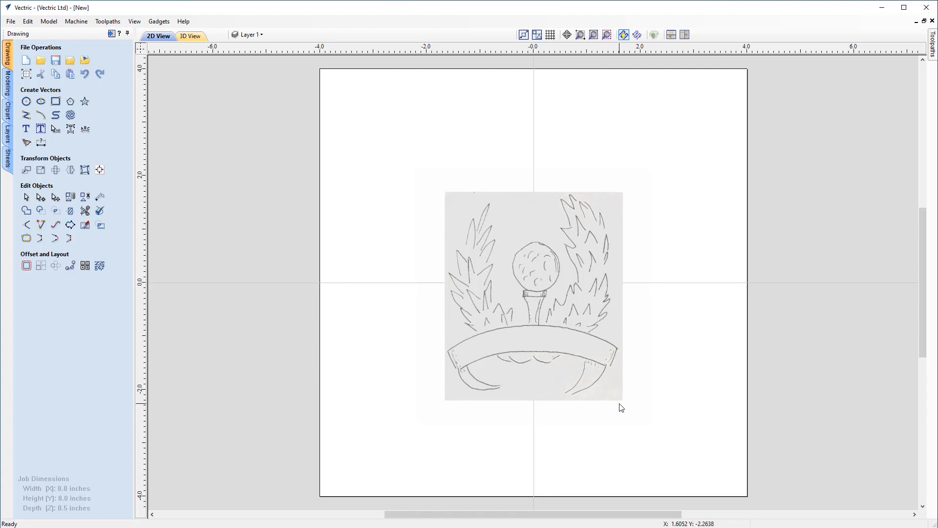
Step: Bake the cropped bitmap's rotated bounds and enlarge it to about 6 x 7 inches
left_click(614, 386)
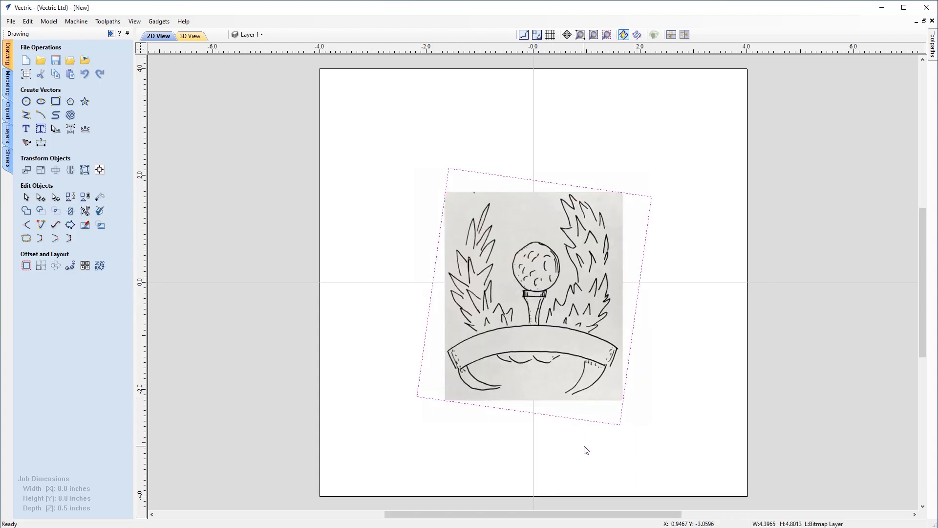
right_click(569, 308)
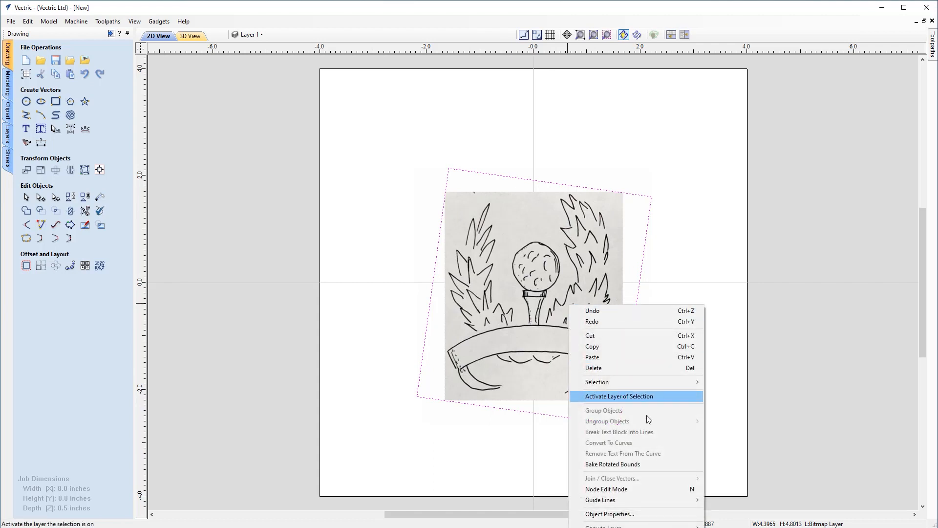
left_click(646, 467)
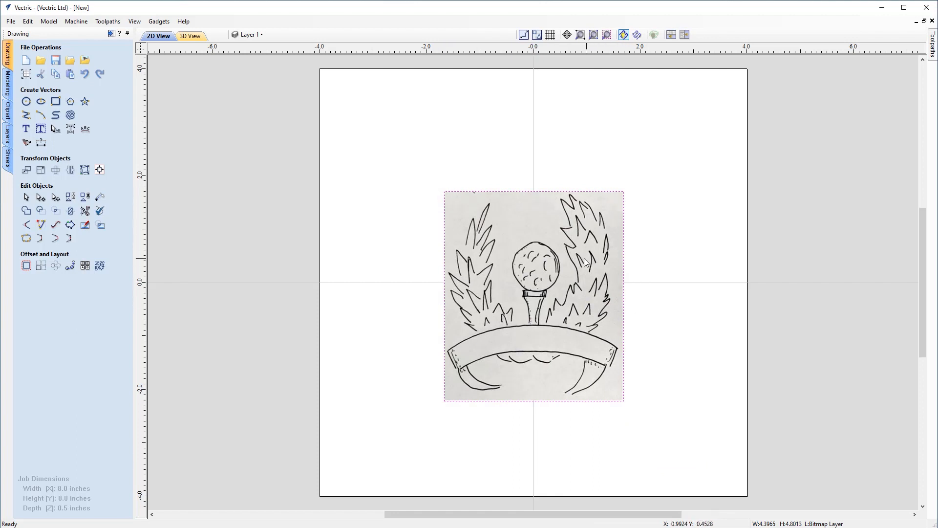
left_click(486, 230)
left_click_drag(440, 186, 373, 118)
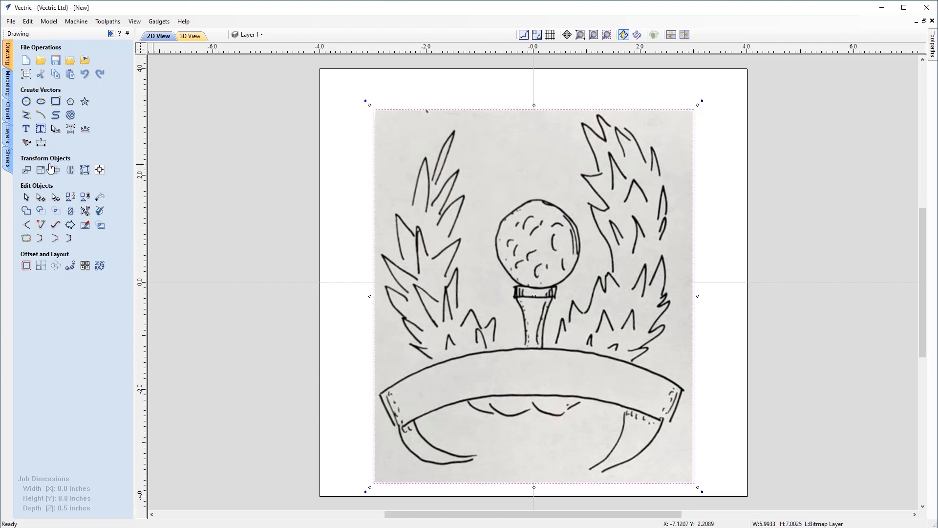
Step: Centre the sketch bitmap in the material with the Alignment Tools, and undo that alignment
left_click(100, 169)
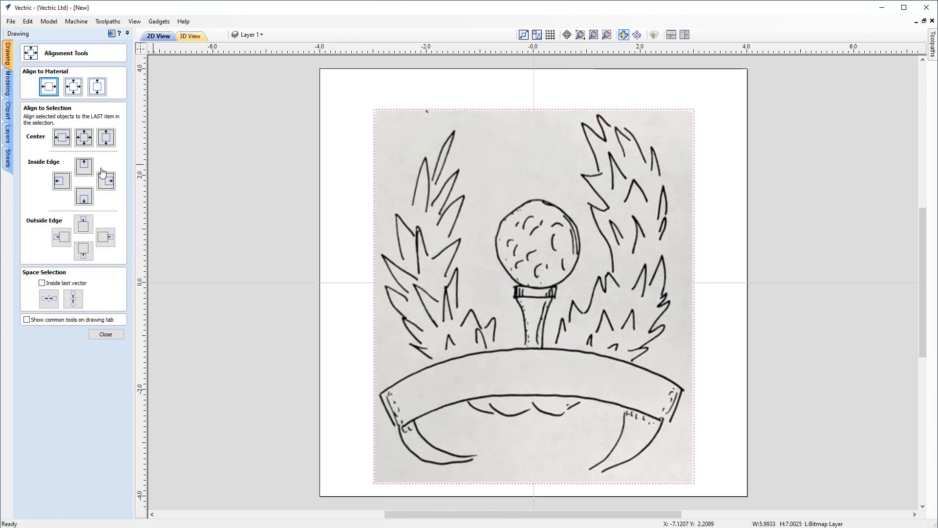
left_click(72, 91)
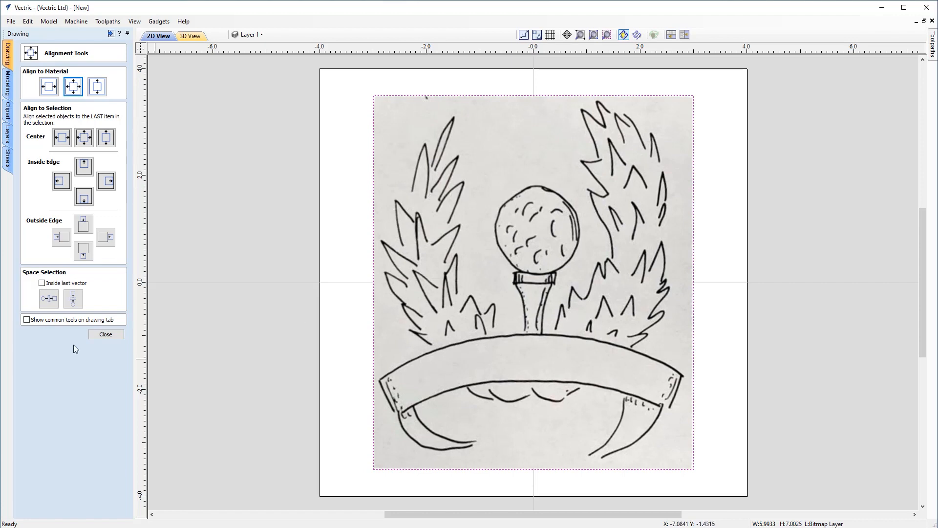
left_click(105, 334)
key("ctrl+z")
Step: Move the sketch bitmap by its centre point, snapping it to the job origin at X 0, Y 0
left_click(516, 294)
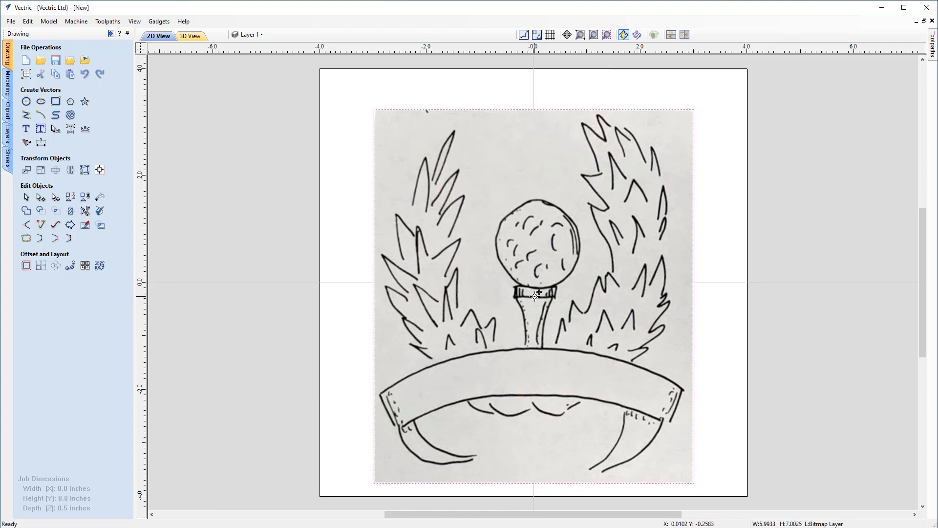
left_click_drag(536, 295, 535, 284)
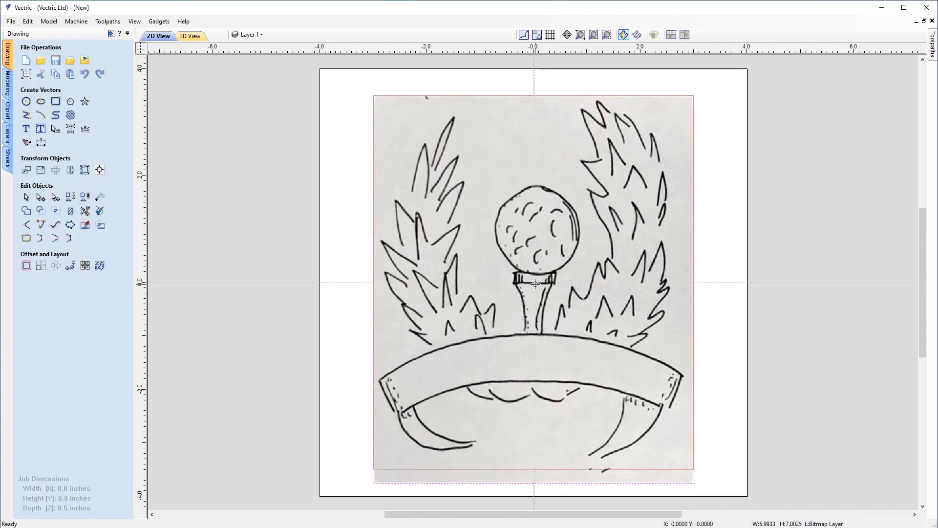
left_click_drag(536, 284, 535, 284)
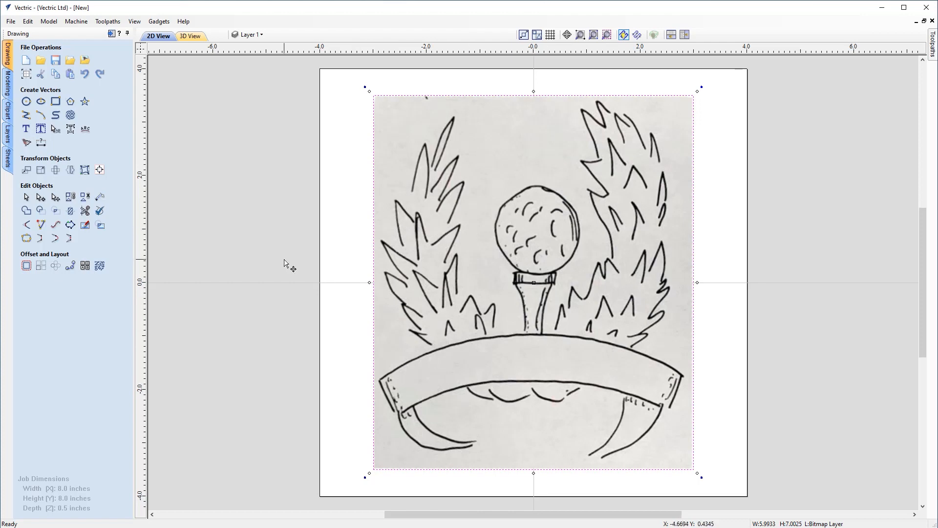
Step: Import the Simple_Laurel_Wreath component from the golf-award folder and enlarge it about its centre to roughly 6.4 x 6.0 inches
left_click(13, 86)
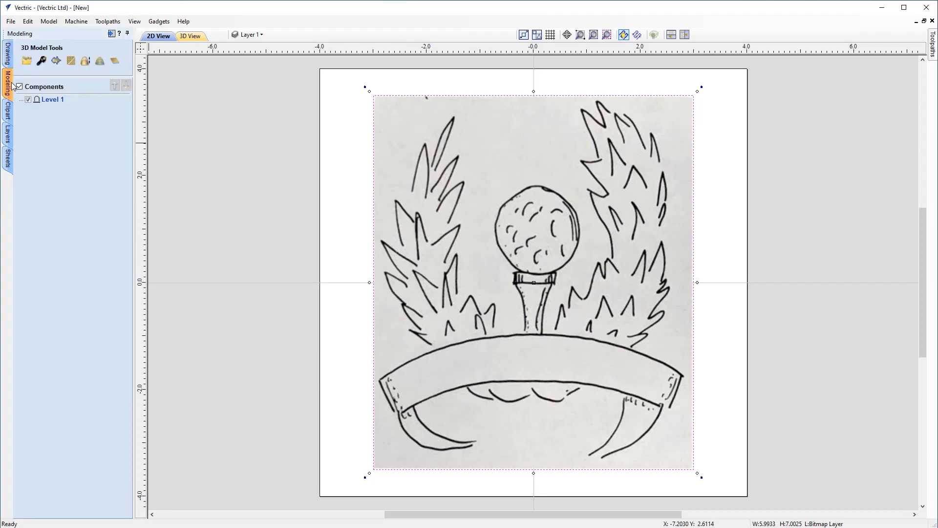
left_click(29, 65)
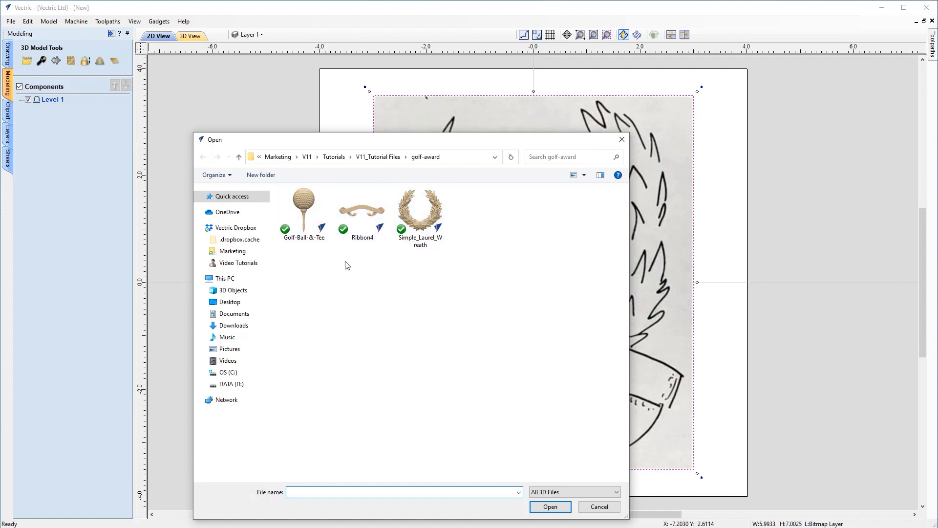
double_click(430, 223)
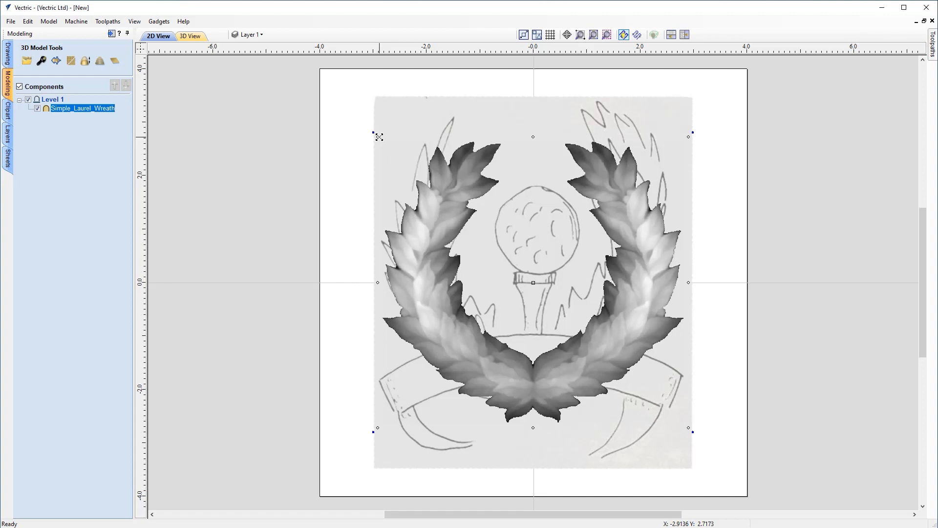
left_click_drag(379, 137, 372, 119)
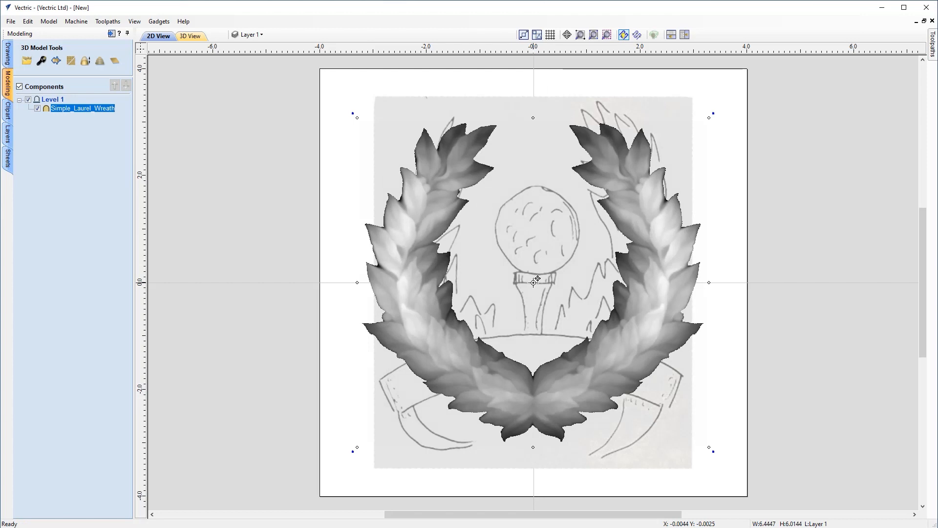
Step: Try moving the laurel wreath by its centre point along the vertical centre line, and return it to the job origin
left_click_drag(536, 279, 538, 278)
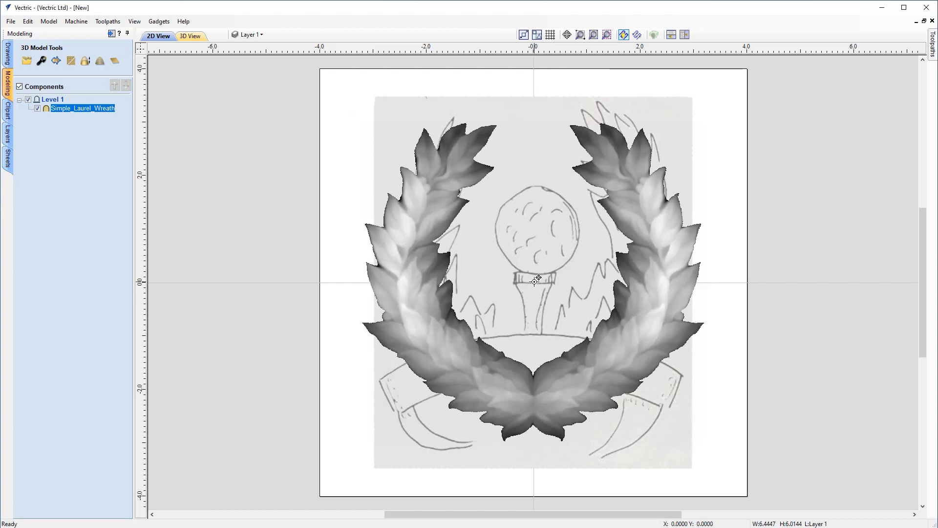
left_click_drag(533, 283, 533, 293)
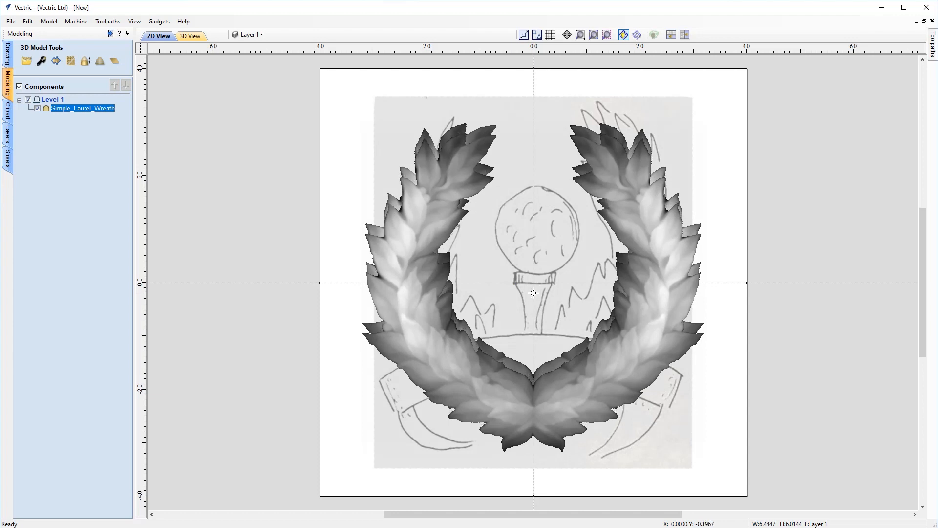
left_click_drag(533, 293, 536, 207)
mouse_move(531, 282)
left_mouse_down()
mouse_move(531, 325)
mouse_move(531, 282)
left_mouse_up()
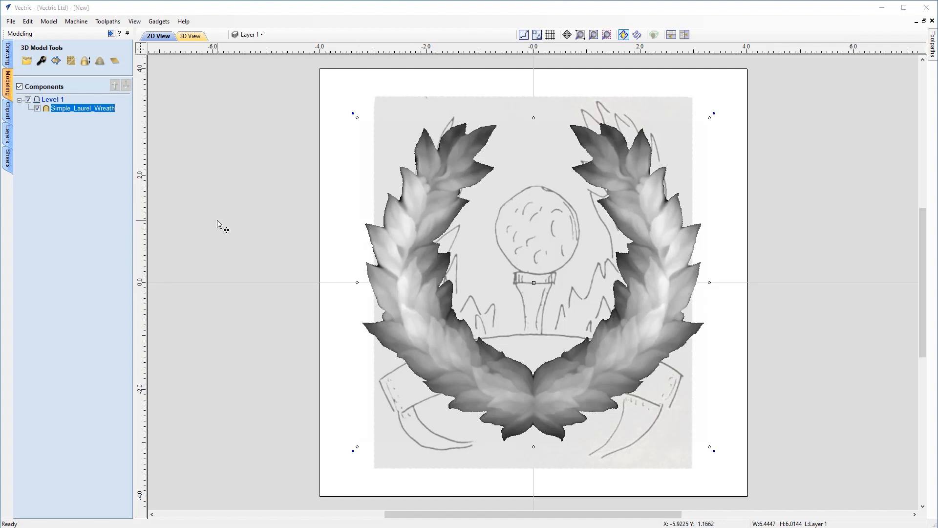
Step: Browse the Ribbons (Banners) and Objects & People clipart folders and add the golf ball and tee component to the job
left_click(8, 111)
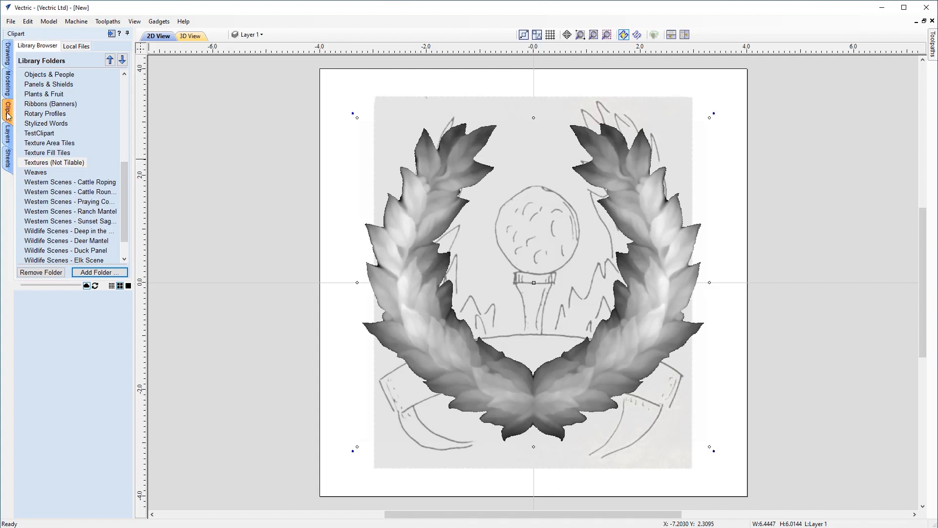
left_click(62, 105)
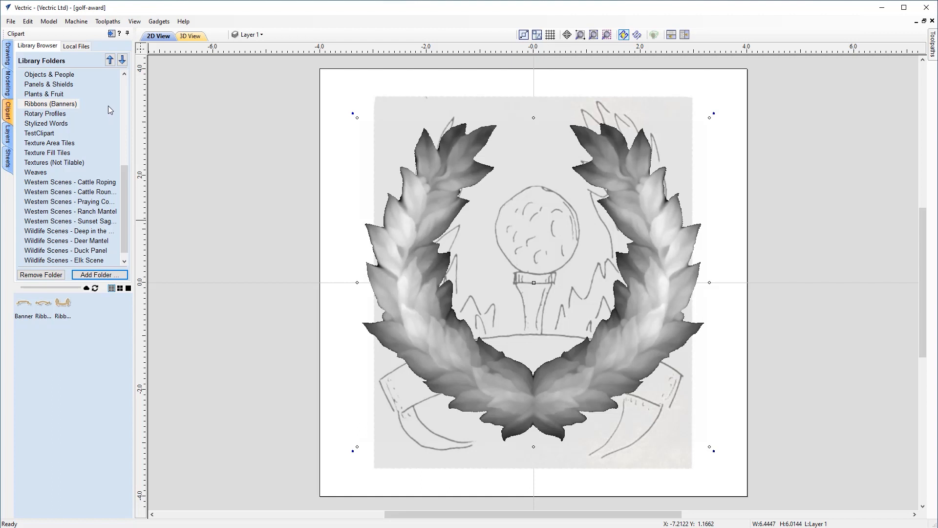
left_click(49, 75)
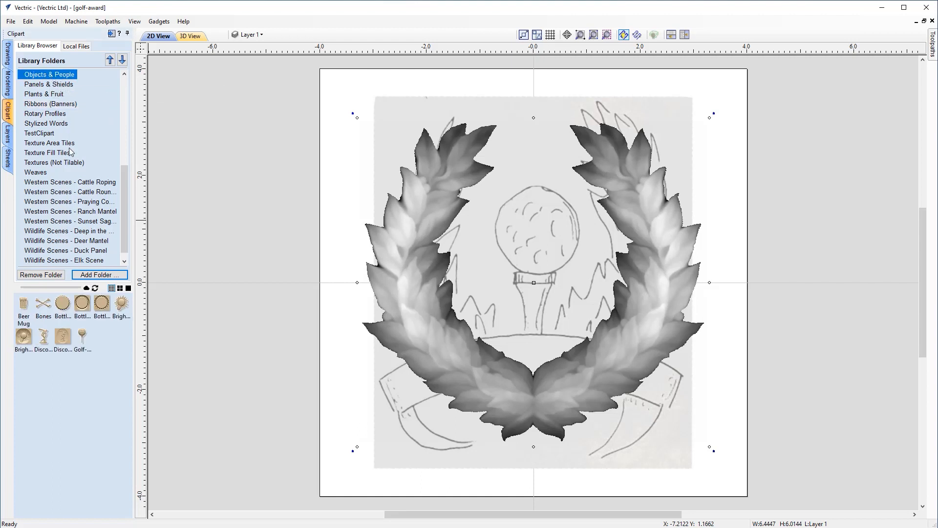
double_click(82, 344)
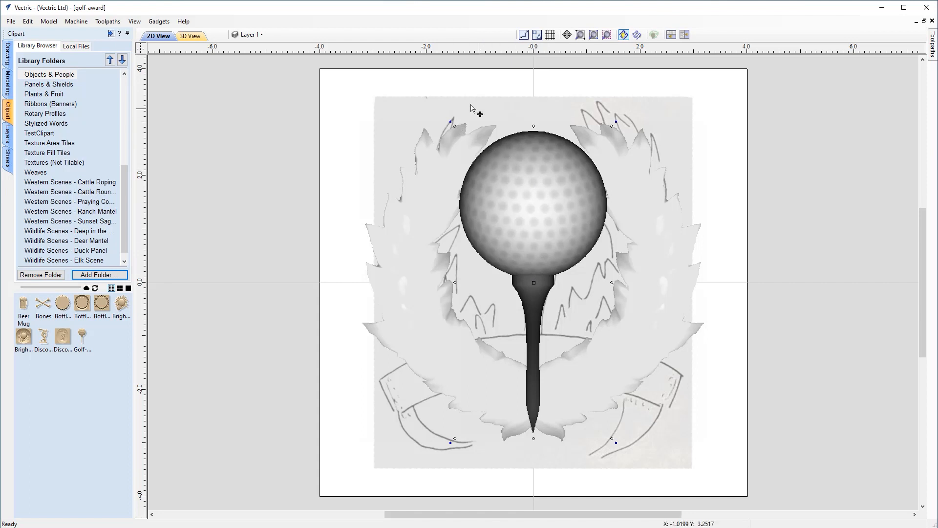
Step: Shrink the golf ball and tee to about 2.46 x 5.03 inches and move it down about 0.3 inches along the centre line
left_click_drag(455, 125, 465, 145)
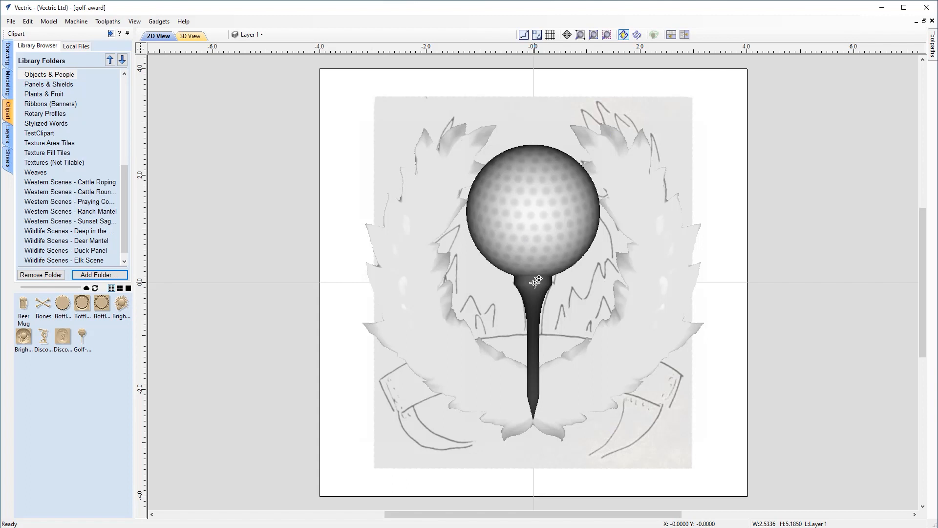
left_click_drag(535, 282, 534, 303)
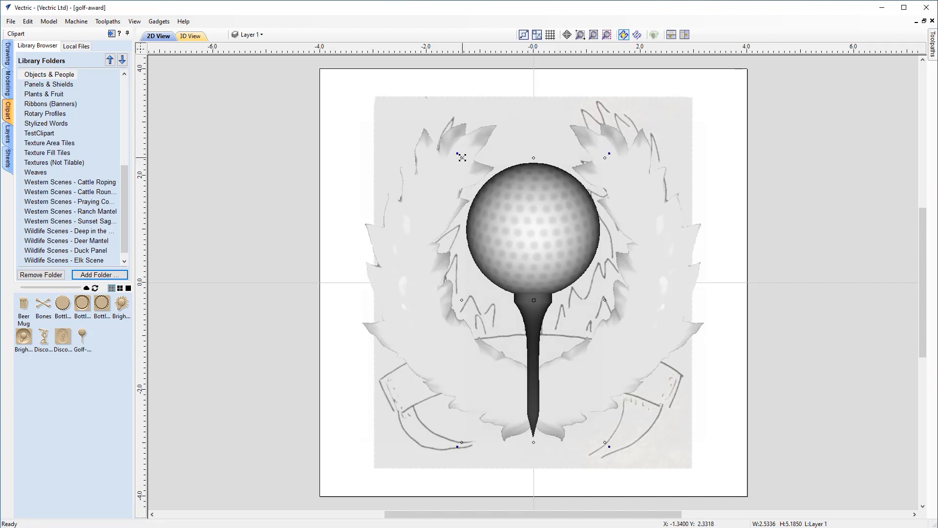
left_click_drag(462, 157, 467, 170)
middle_click_drag(467, 171, 506, 173)
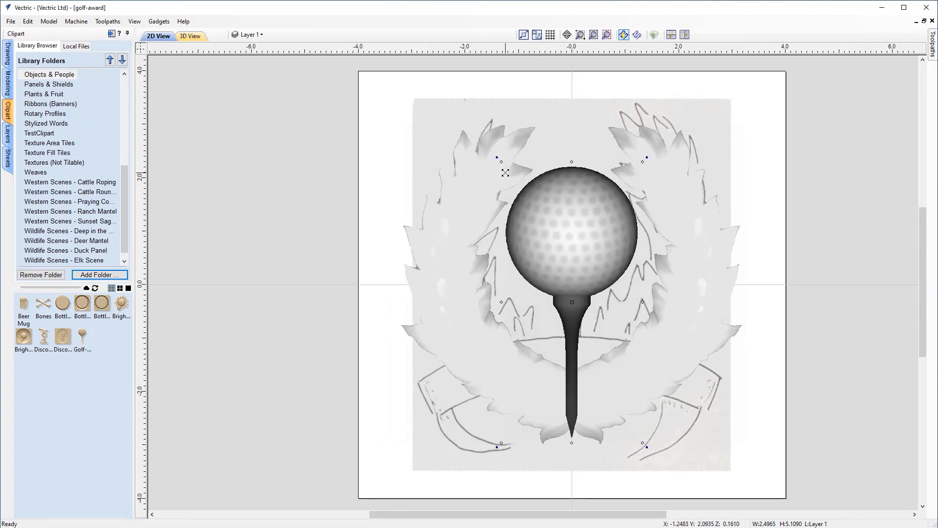
left_click_drag(506, 172, 507, 175)
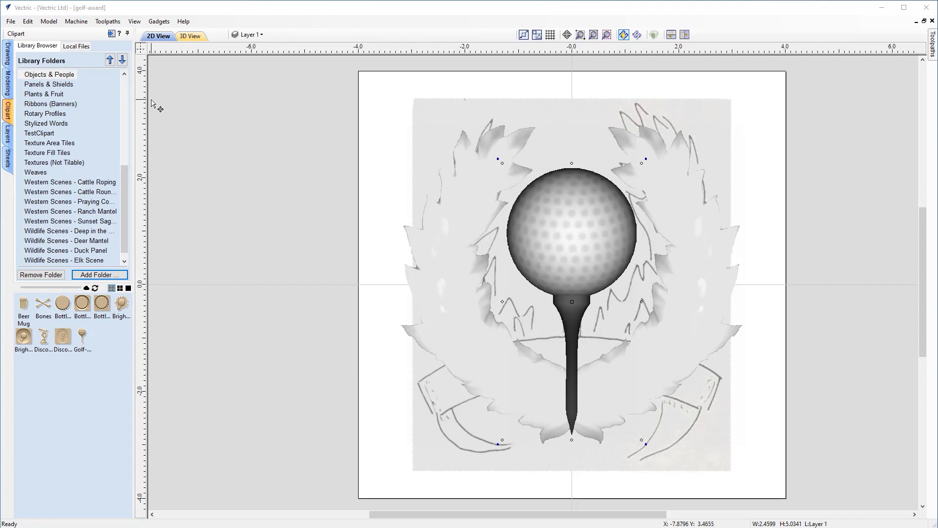
Step: Add the Ribbon4 component from the local golf-award folder and move it down the centre line over the base of the wreath
left_click(77, 47)
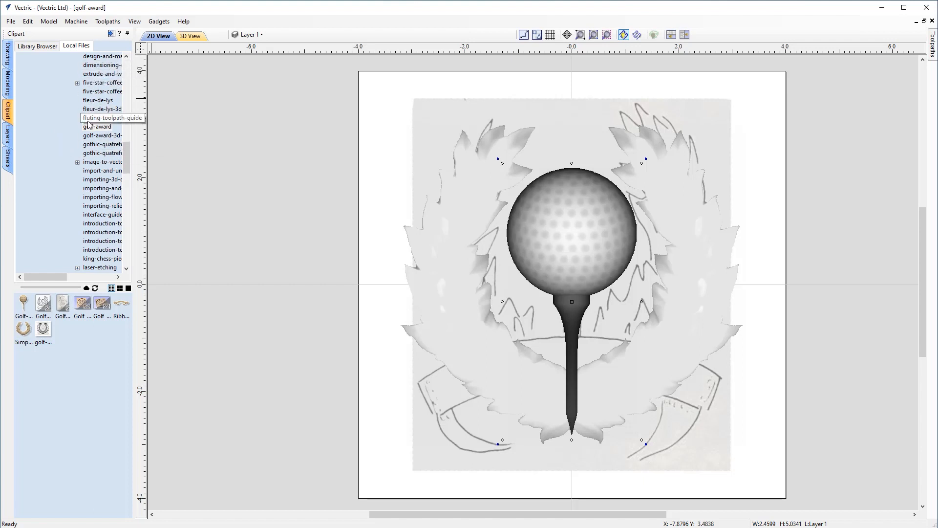
double_click(121, 307)
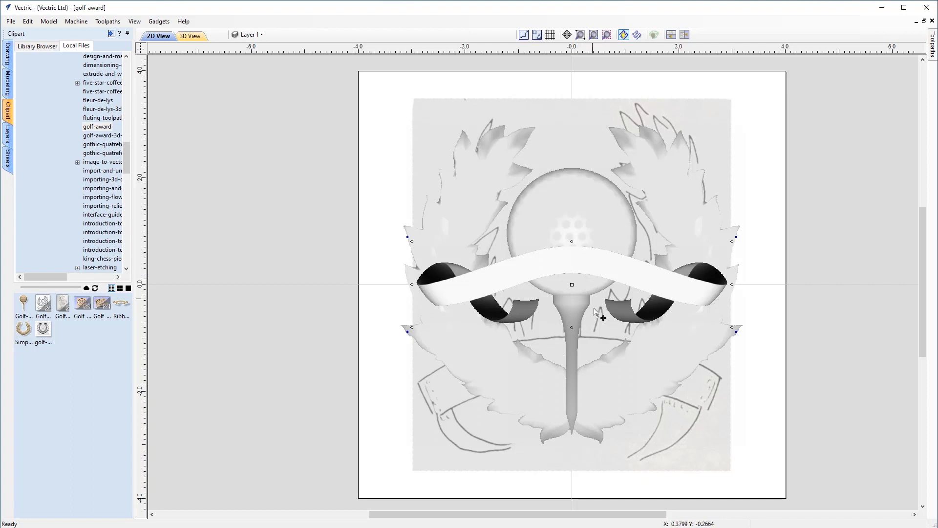
left_click(573, 283)
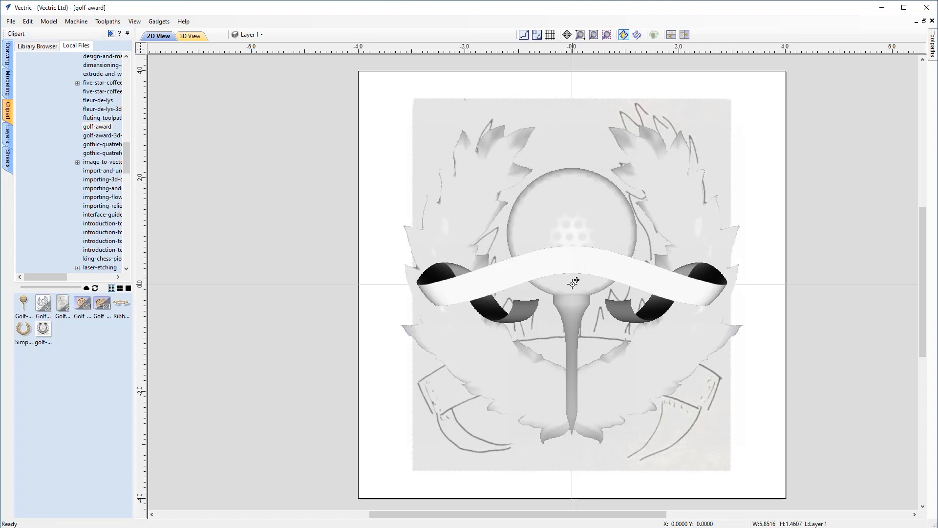
left_click_drag(572, 284, 579, 428)
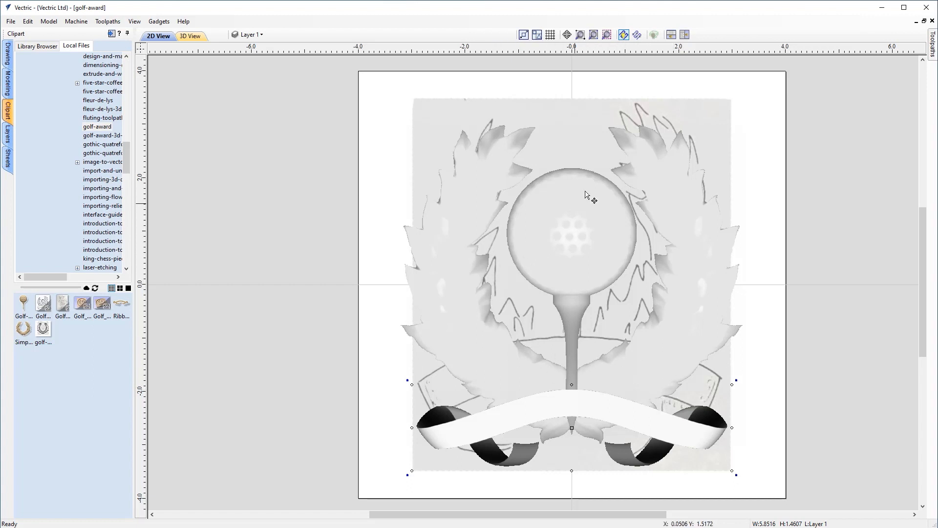
Step: With the 2D and 3D views side by side, raise the golf ball and tee slightly and shrink it to about 2.31 x 4.73 inches
left_click(684, 35)
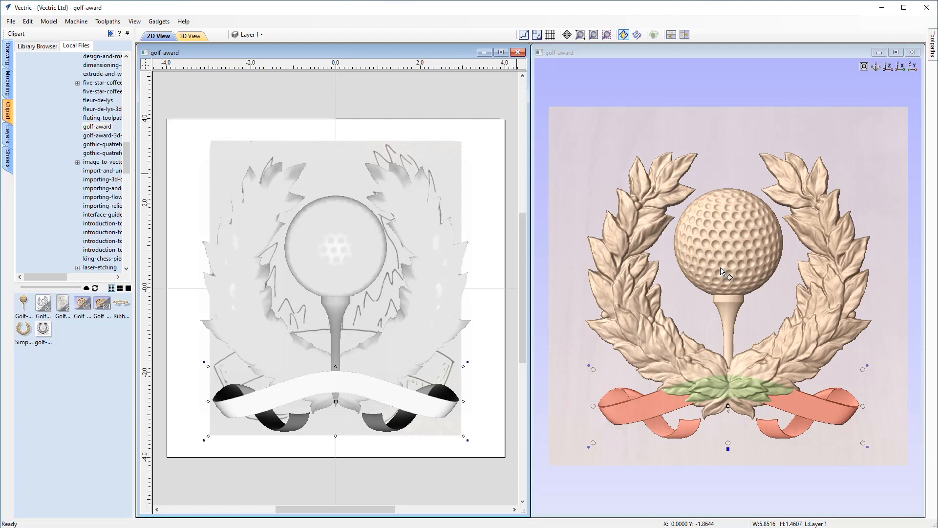
left_click(729, 254)
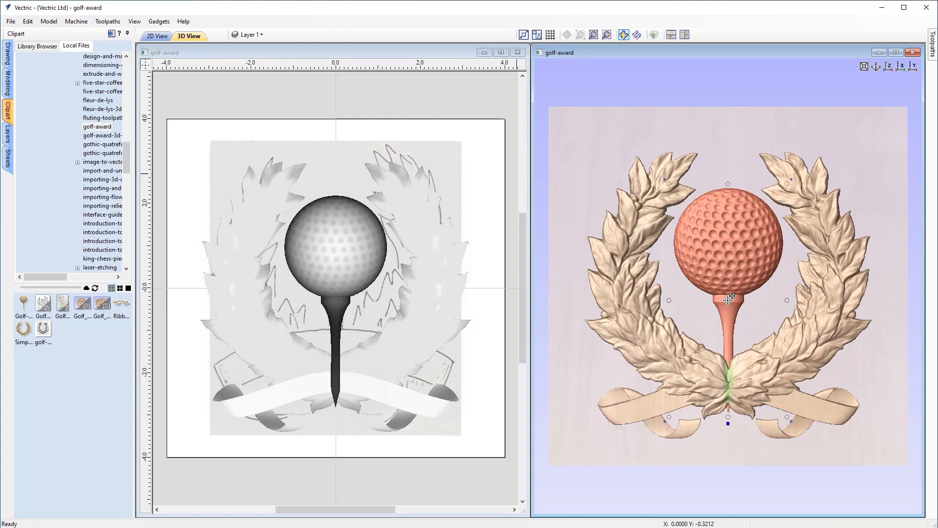
left_click_drag(728, 300, 729, 294)
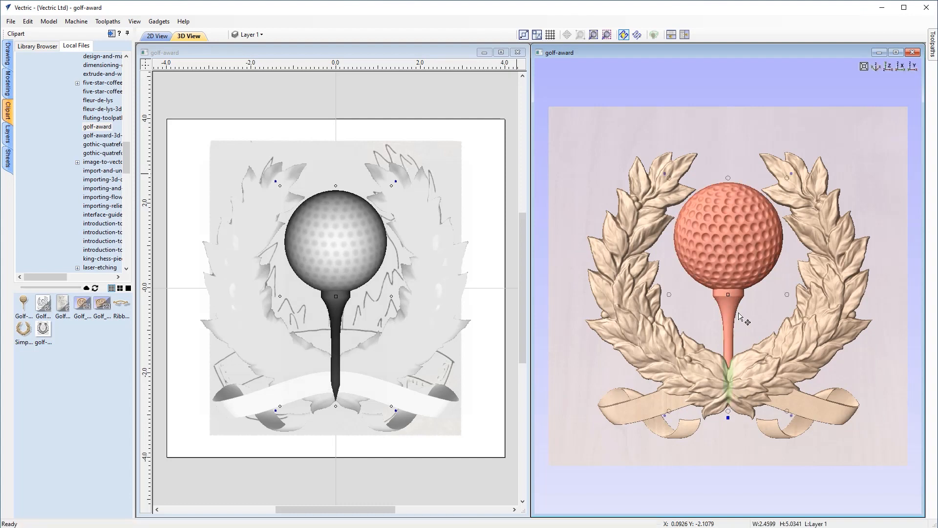
key("Right")
left_click_drag(729, 294, 729, 289)
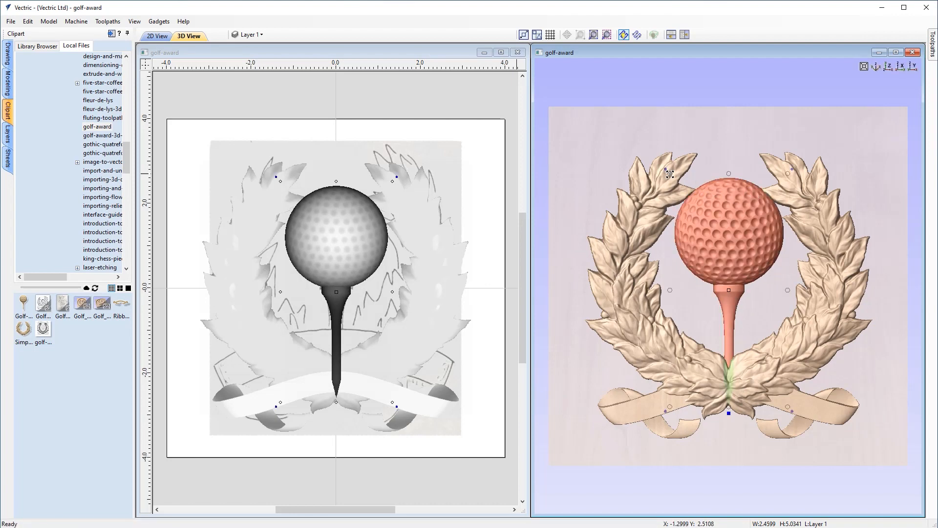
left_click_drag(669, 174, 677, 184)
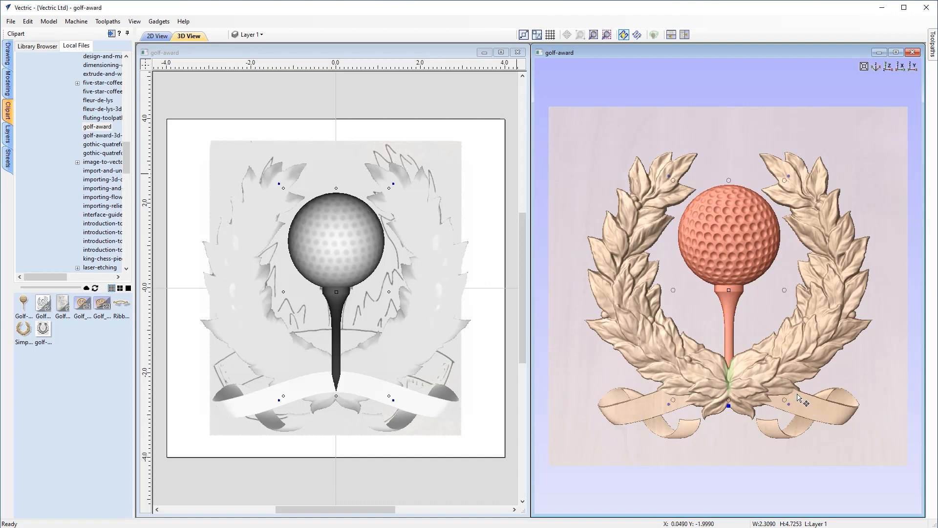
Step: Examine the ribbon, wreath and golf ball overlaps from angled 3D views, and return to the view straight down the Z axis
left_click(642, 402)
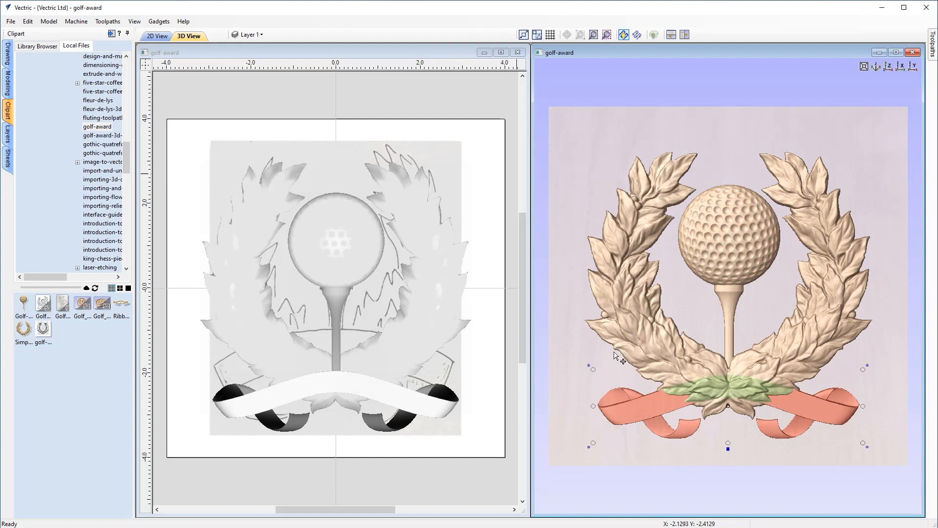
left_click_drag(591, 168, 630, 151)
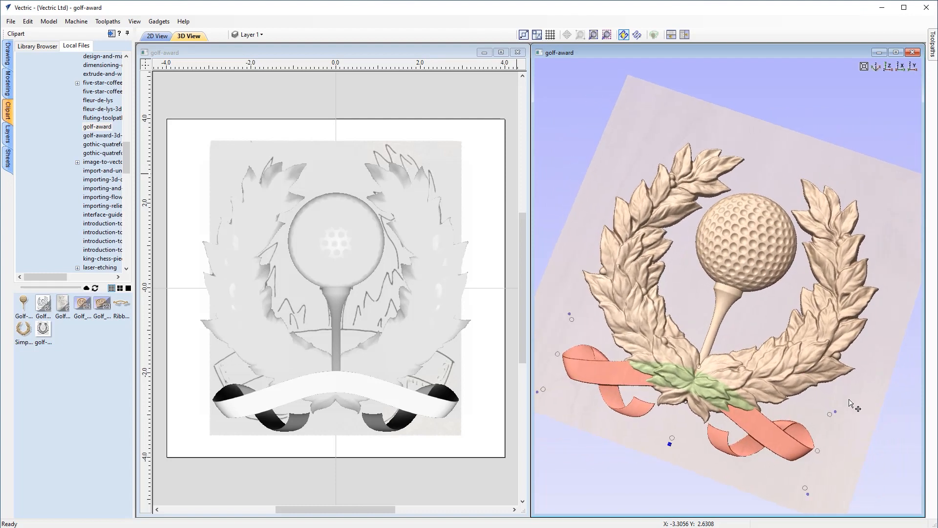
left_click_drag(855, 402, 761, 226)
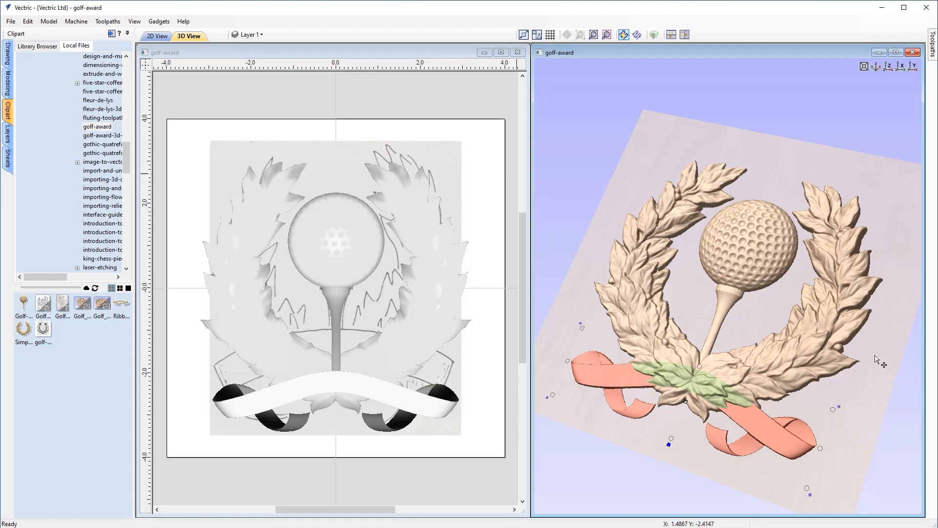
left_click_drag(875, 356, 873, 300)
scroll(873, 299, "up", 2)
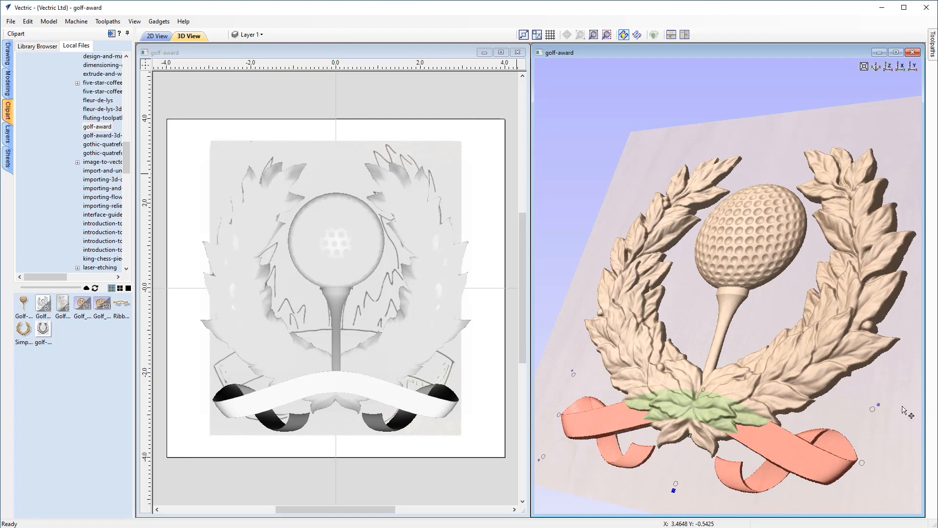
left_click_drag(905, 427, 834, 418)
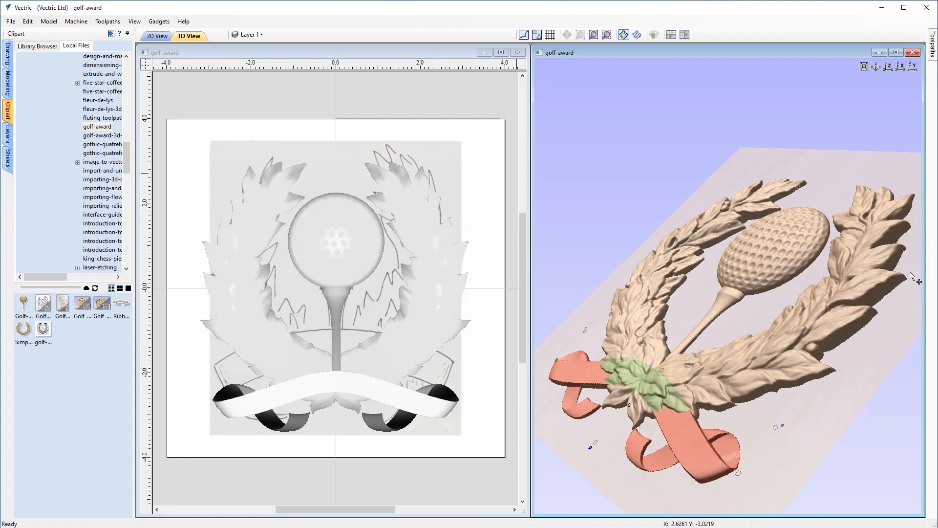
left_click(888, 66)
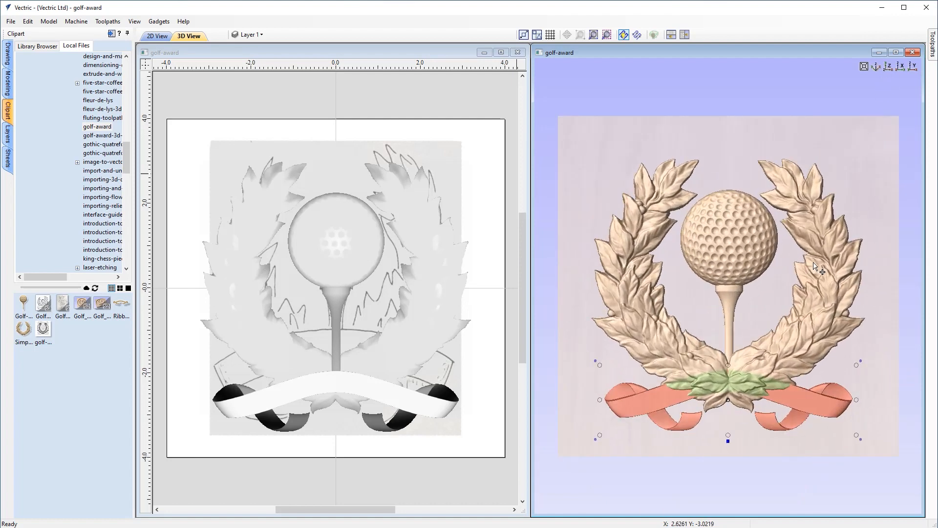
Step: Set the laurel wreath component's shape height to 0.3 inches
left_click(819, 263)
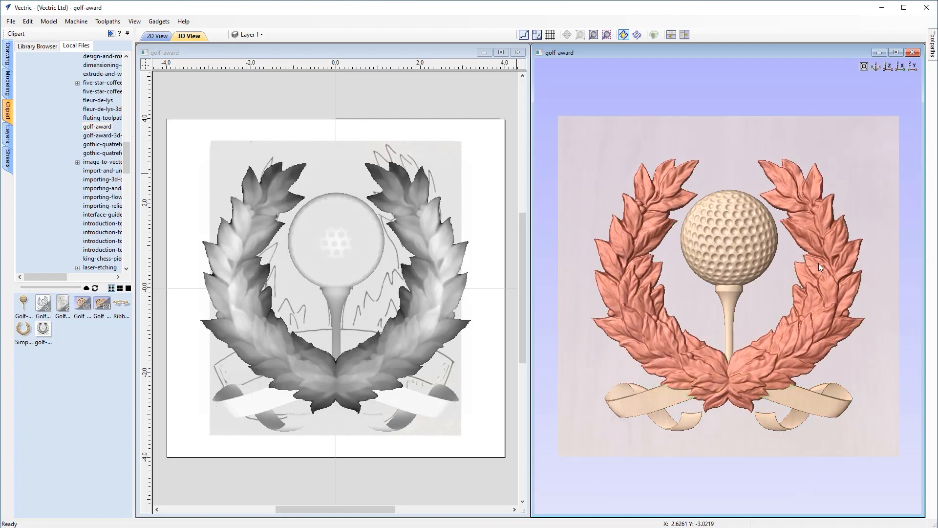
left_click(729, 423)
left_click_drag(749, 431, 825, 60)
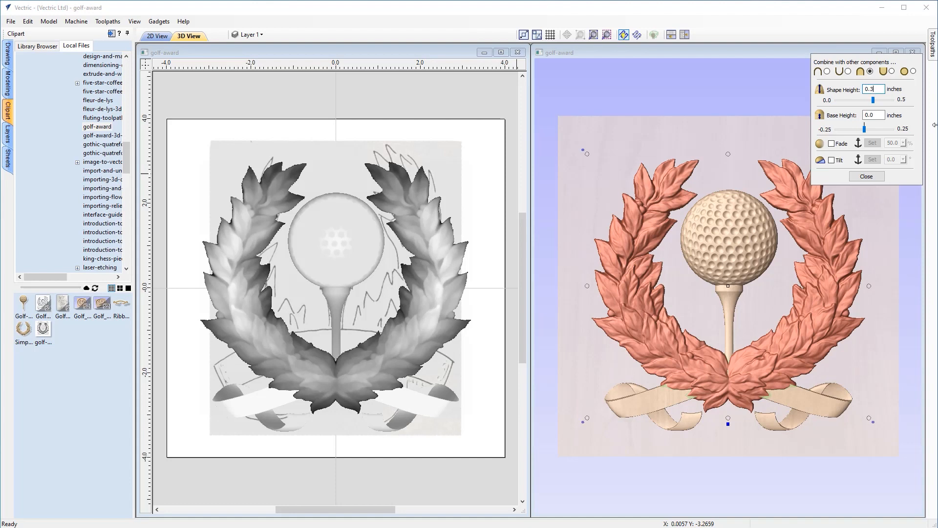
key("Return")
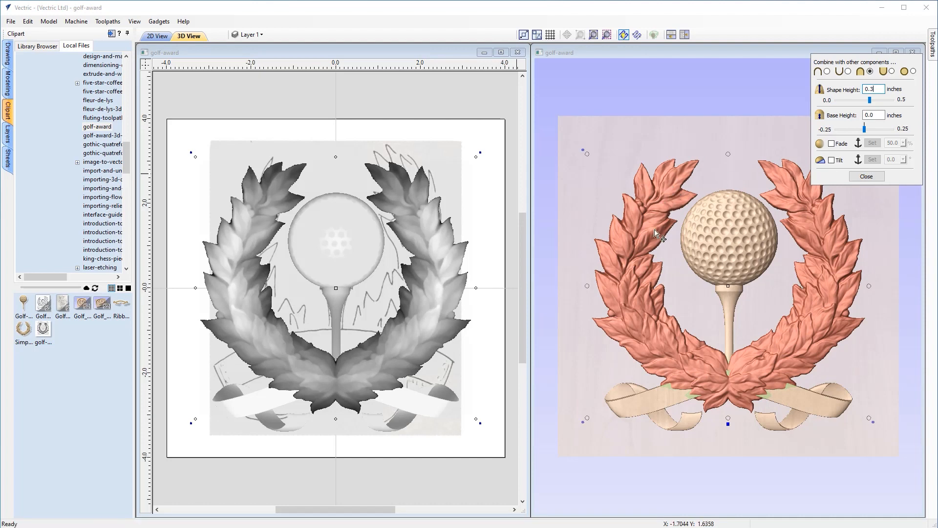
Step: Set the golf ball and tee component's shape height to 0.3 inches
left_click(740, 222)
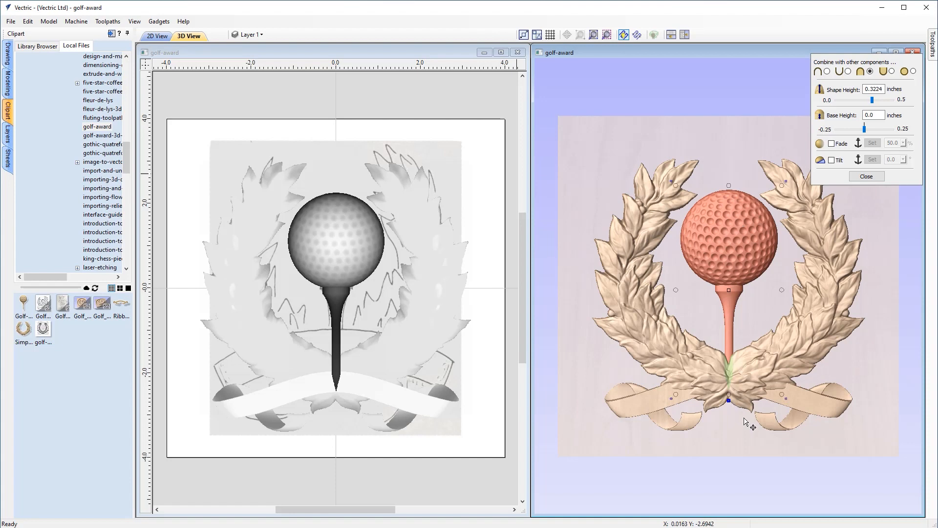
left_click(883, 89)
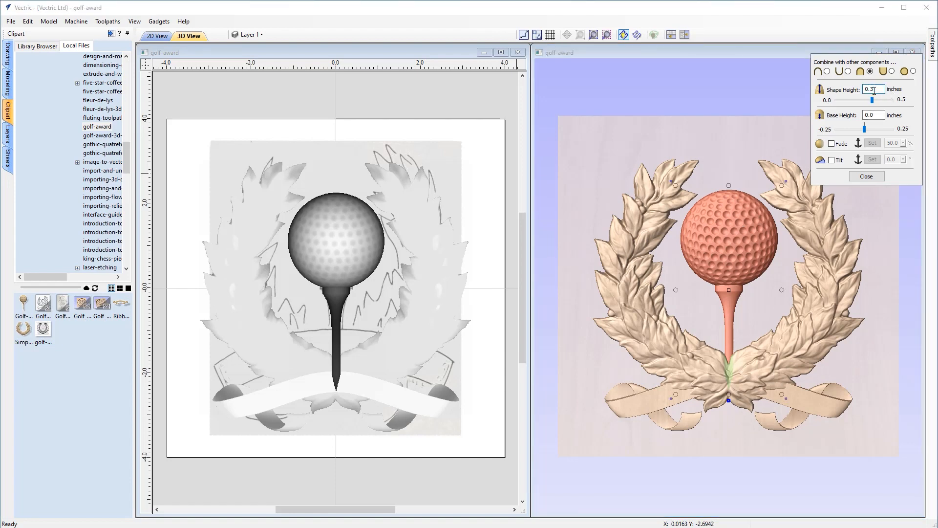
key("Return")
Step: Set the ribbon component's shape height to 0.3 inches and close its settings
left_click(809, 409)
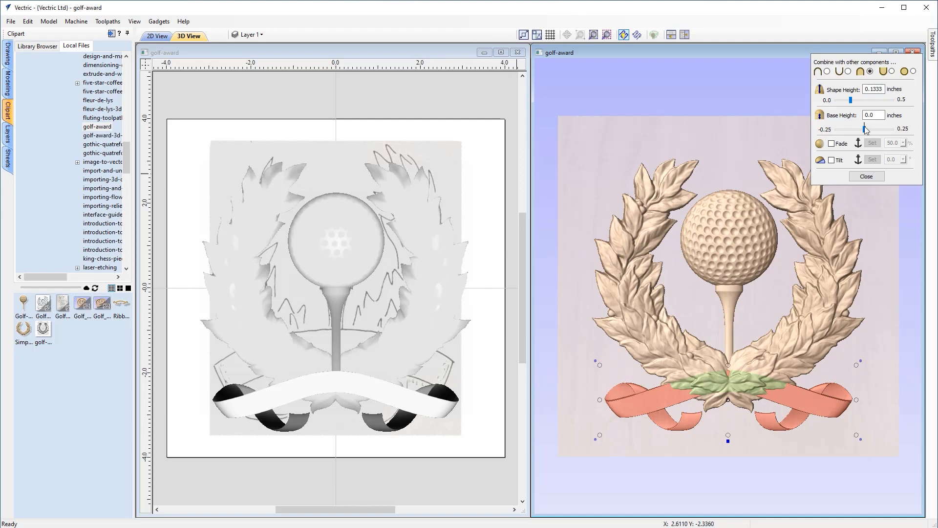
double_click(882, 89)
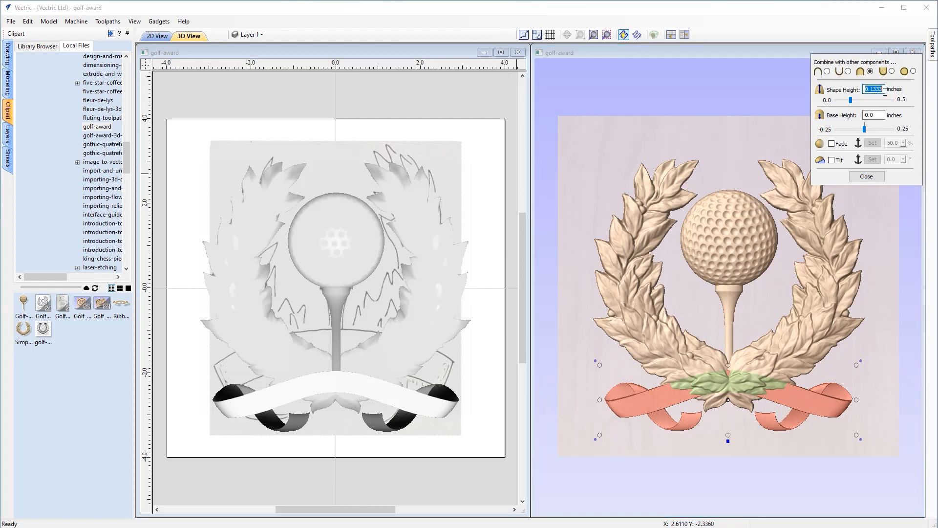
left_click(884, 91)
type("0.3")
key("Return")
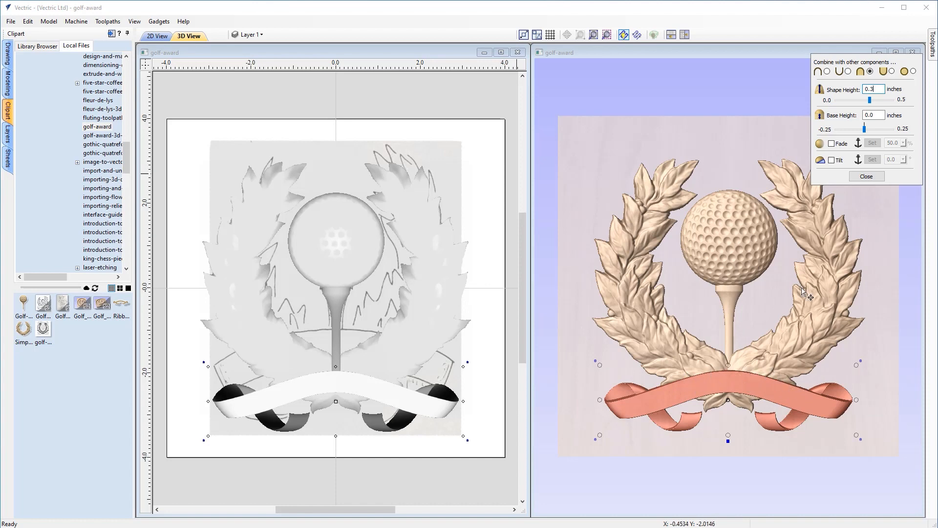
left_click(866, 177)
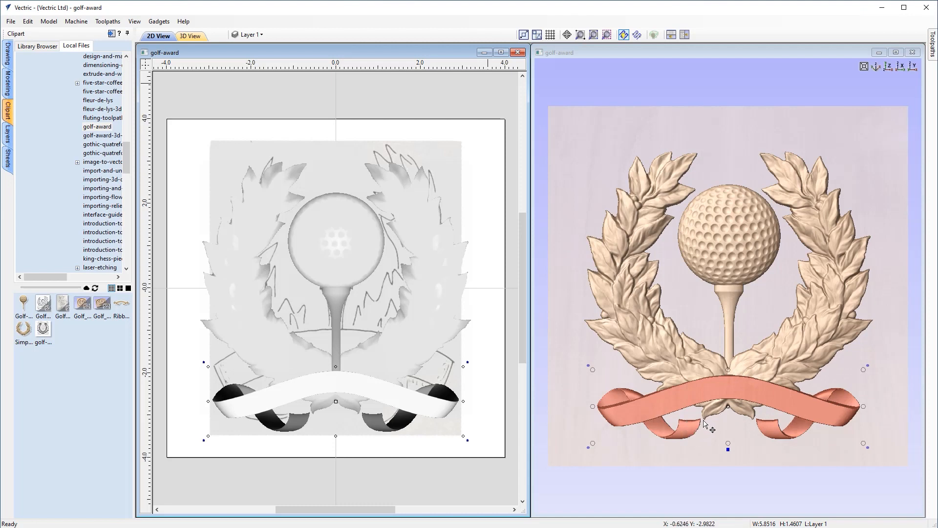
Step: With the 3D view enlarged, stretch the ribbon downward to about 1.65 inches high, then deselect it
left_click(896, 52)
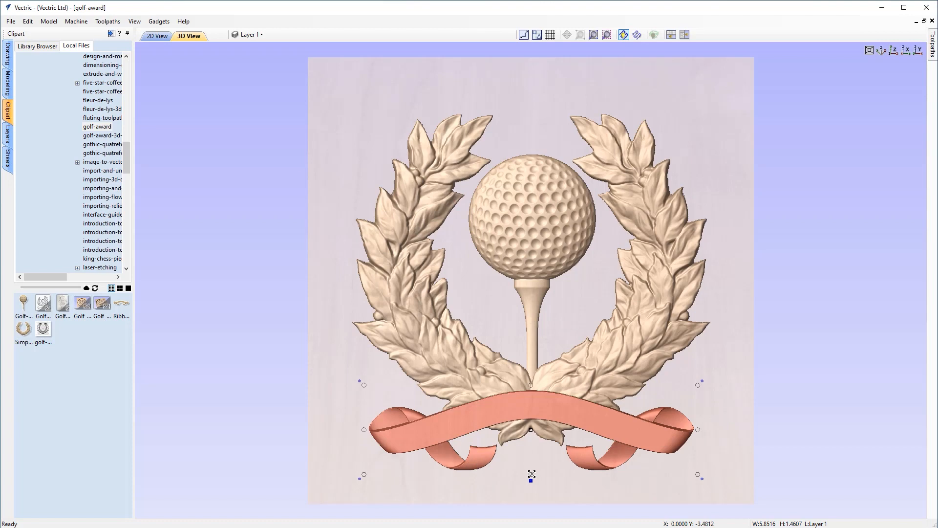
left_click_drag(532, 475, 530, 482)
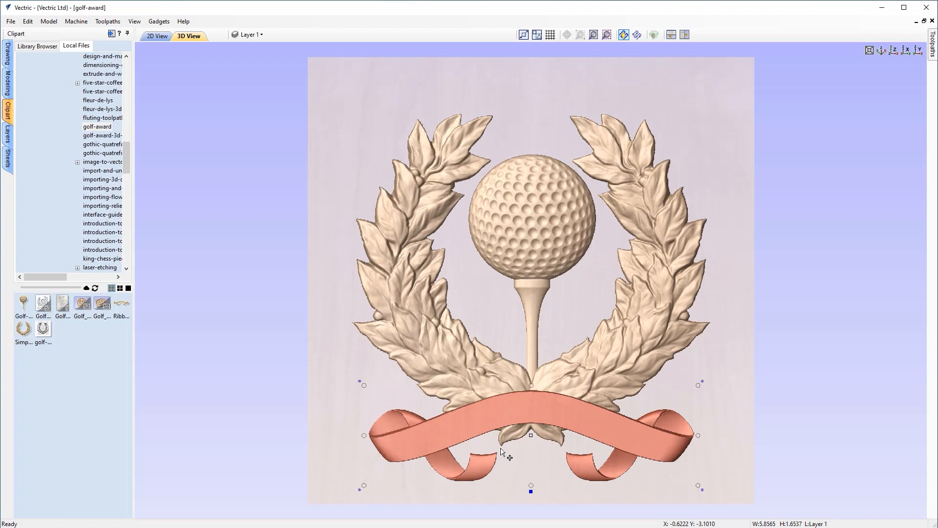
scroll(502, 448, "down", 1)
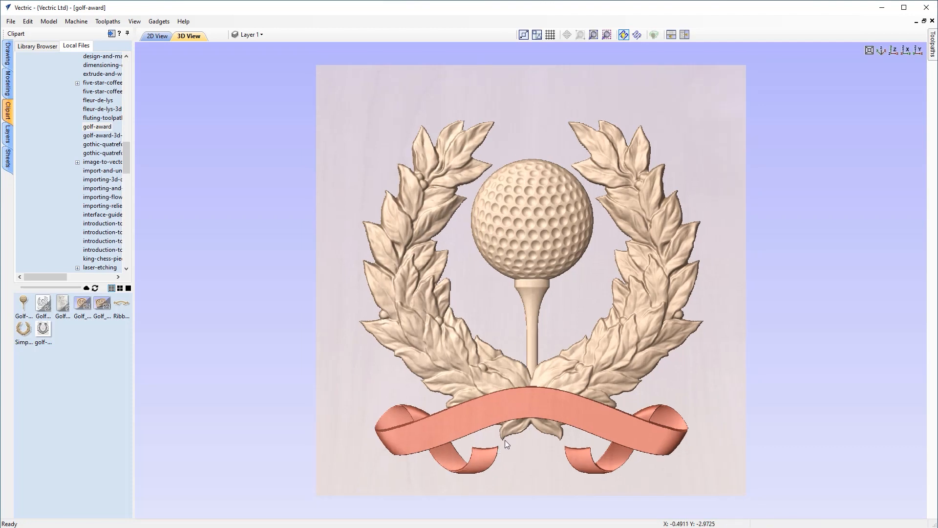
left_click(687, 368)
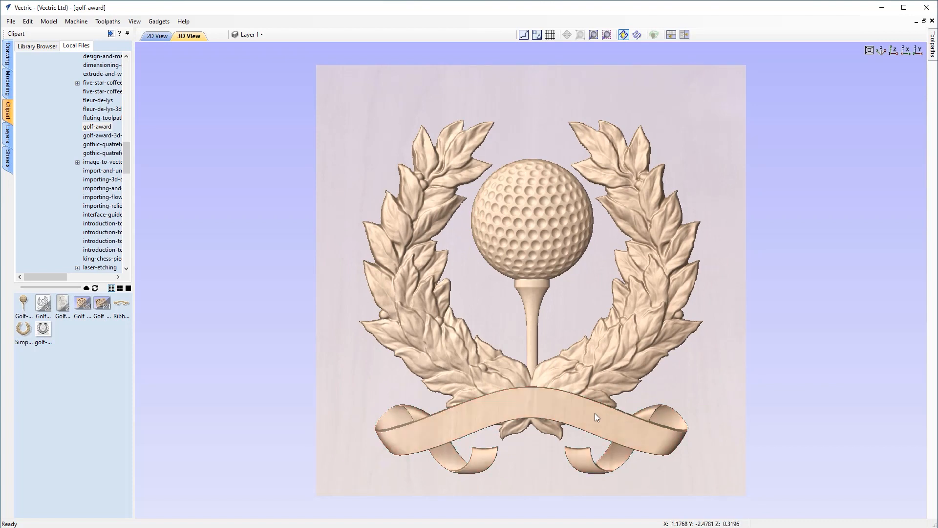
Step: Check the ribbon component's shape height and base height settings
left_click(554, 462)
left_click_drag(567, 490, 738, 174)
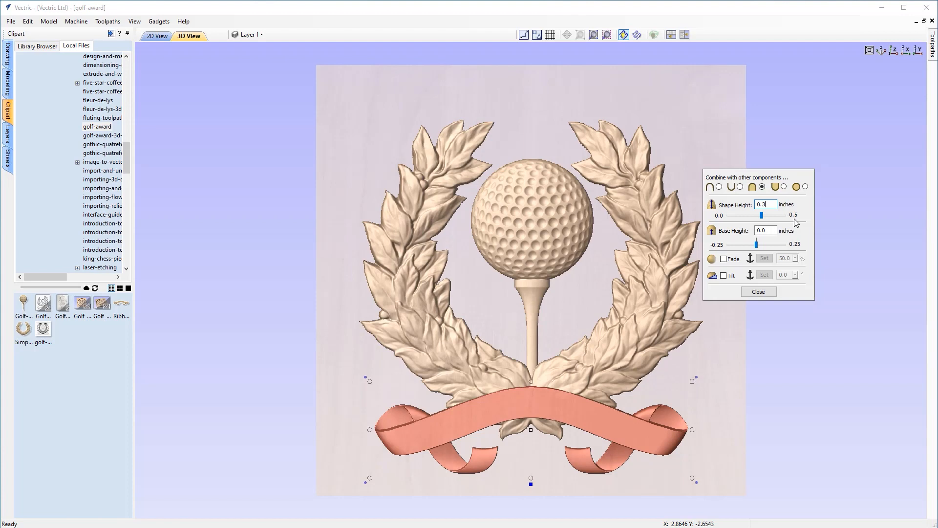
left_click(757, 292)
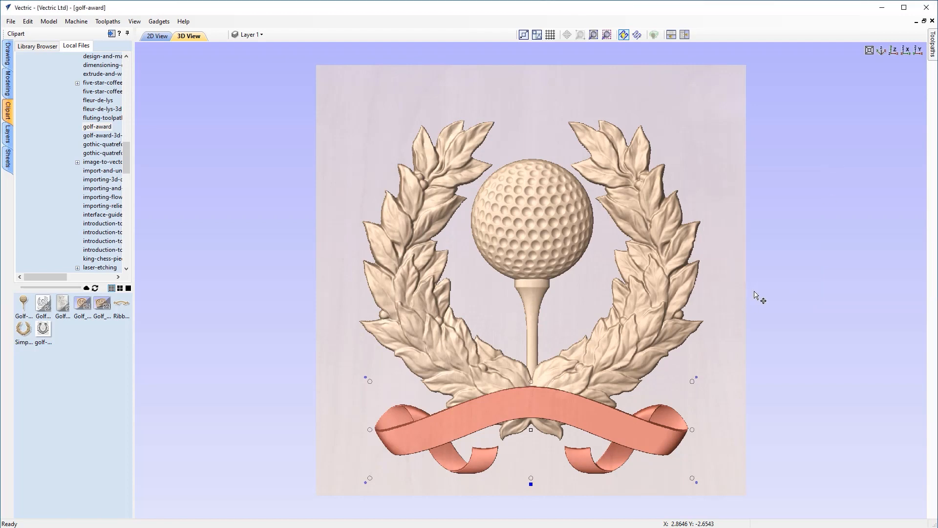
Step: Show the 2D and 3D views side by side, looking straight down the Z axis, and hide the Bitmap Layer
left_click(684, 34)
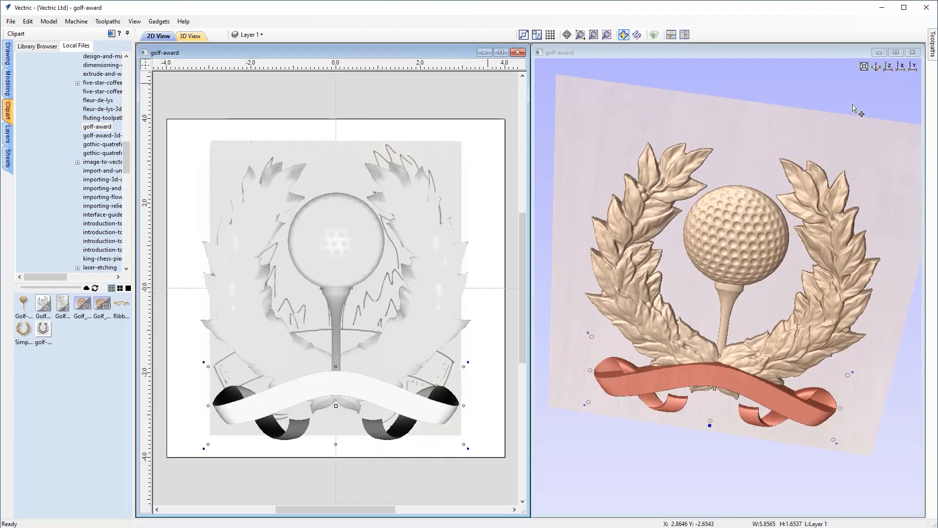
left_click(888, 67)
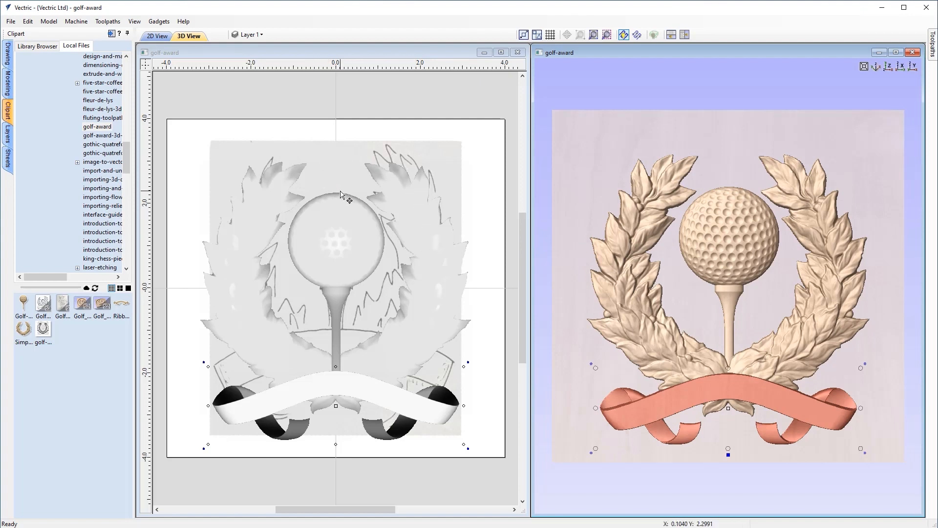
left_click(254, 35)
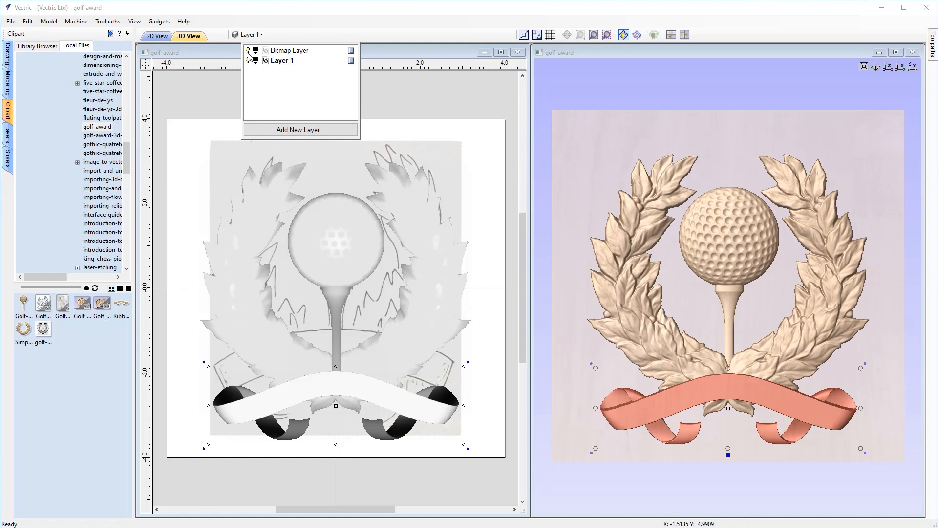
left_click(248, 50)
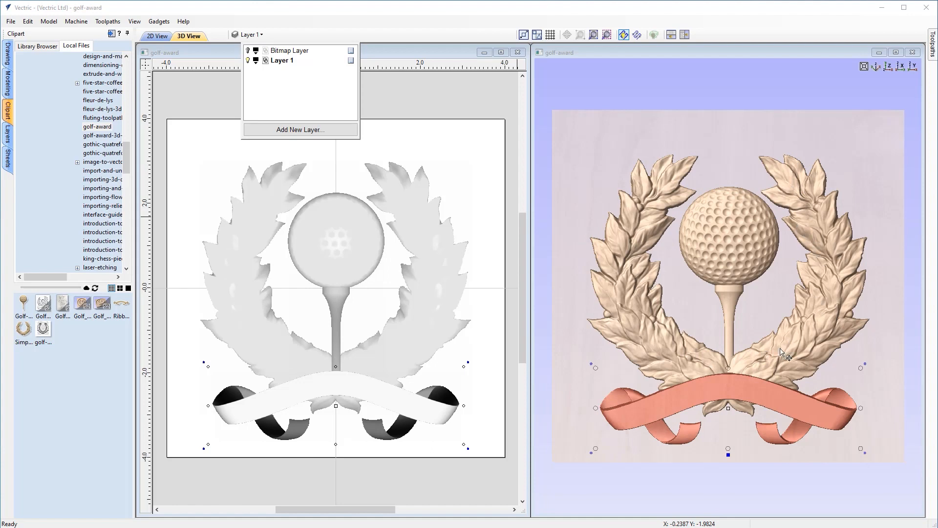
left_click(812, 317)
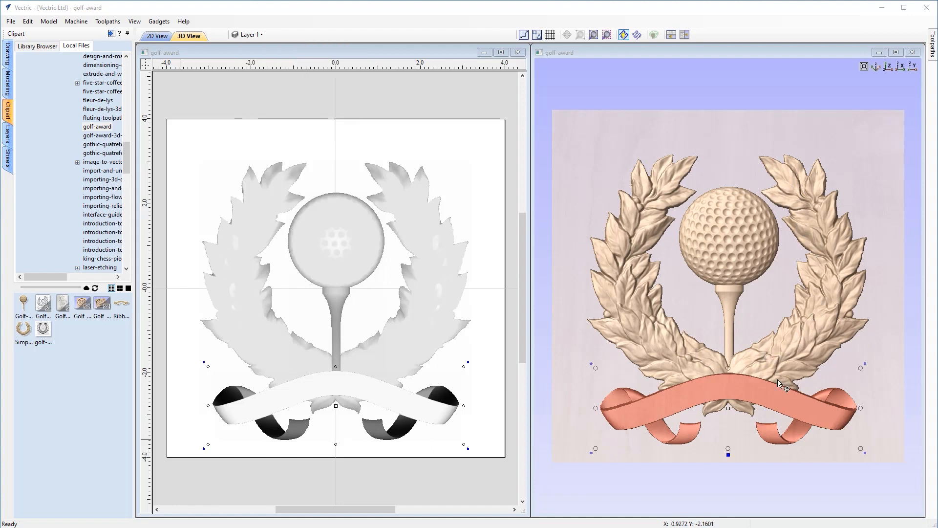
Step: Review the fade and tilt options in the ribbon component's settings
left_click(729, 455)
left_click_drag(756, 461, 815, 119)
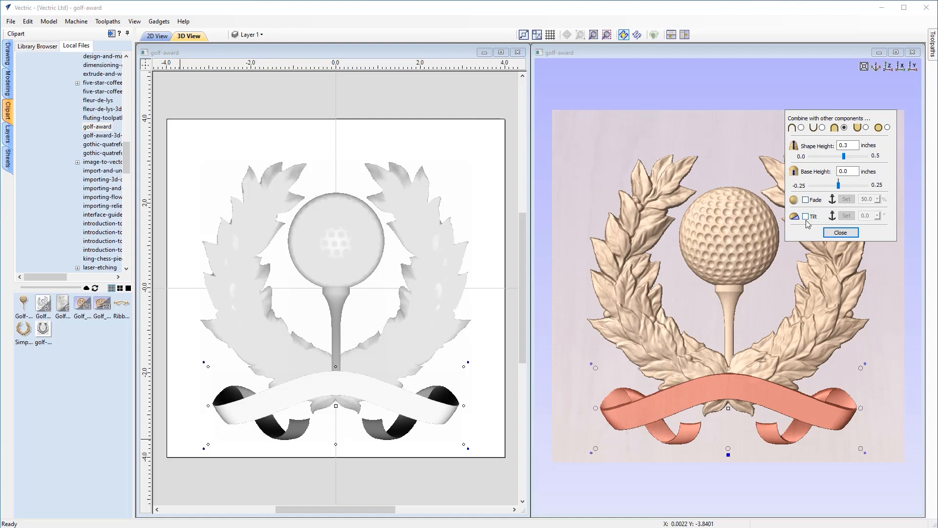
left_click(711, 155)
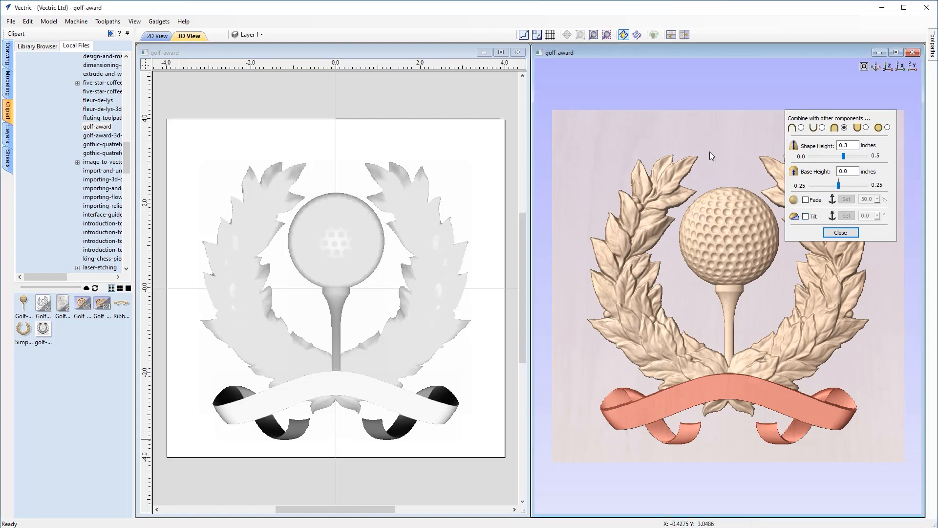
left_click(841, 233)
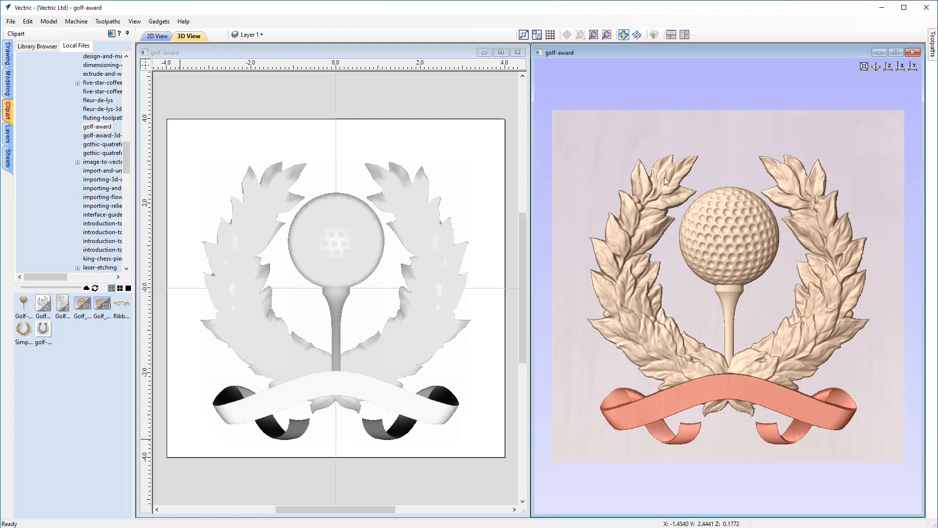
Step: Enable fade on the laurel wreath component, anchored from its top centre to its bottom centre
left_click(664, 177)
left_click(728, 428)
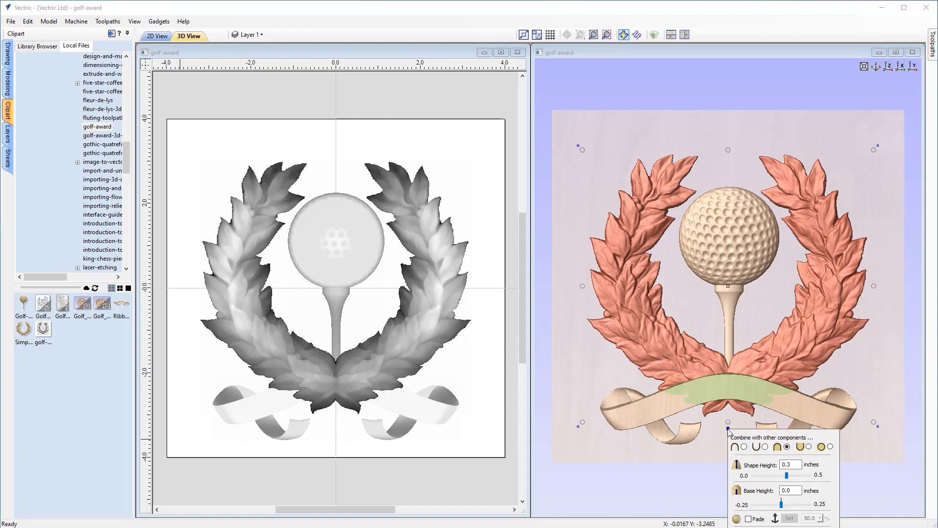
left_click_drag(779, 434, 849, 64)
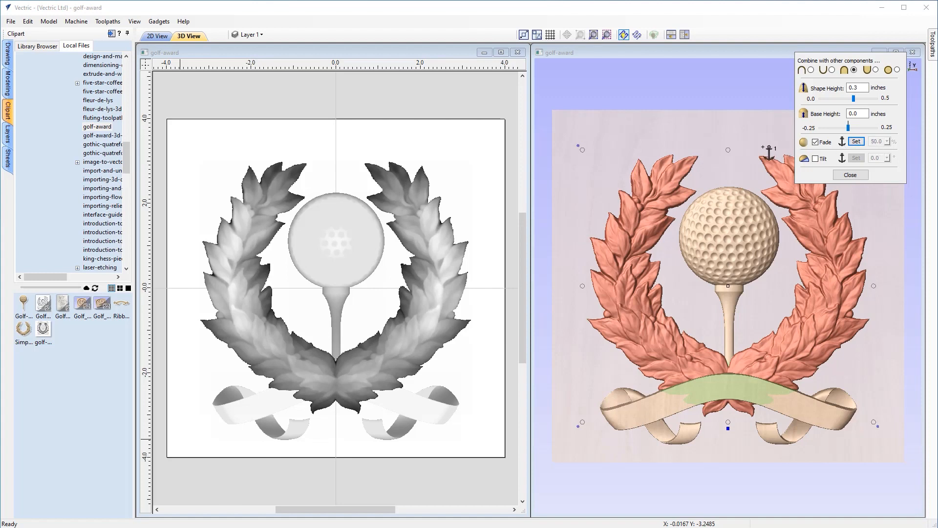
left_click(728, 150)
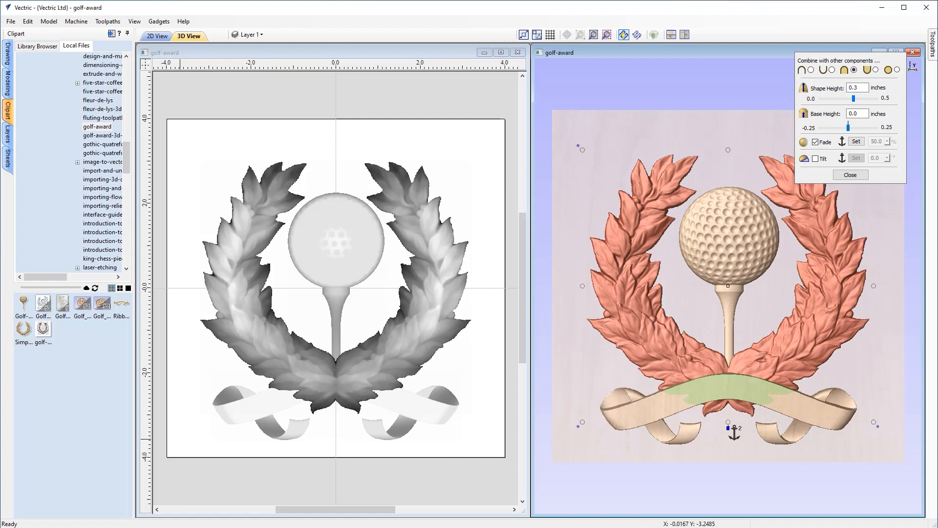
left_click(728, 422)
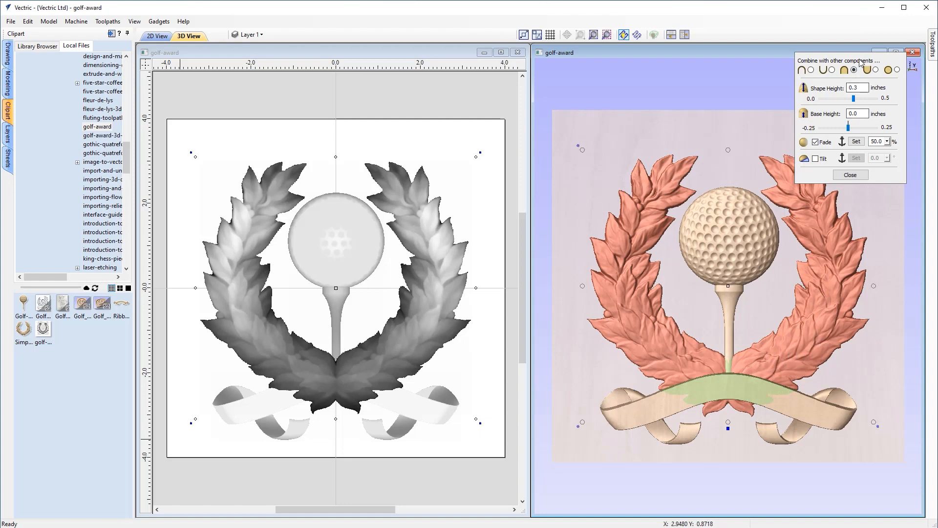
Step: Move the component settings clear of the 3D view and examine the wreath's fade towards the ribbon from a low angle
left_click_drag(860, 61, 546, 49)
left_click(885, 66)
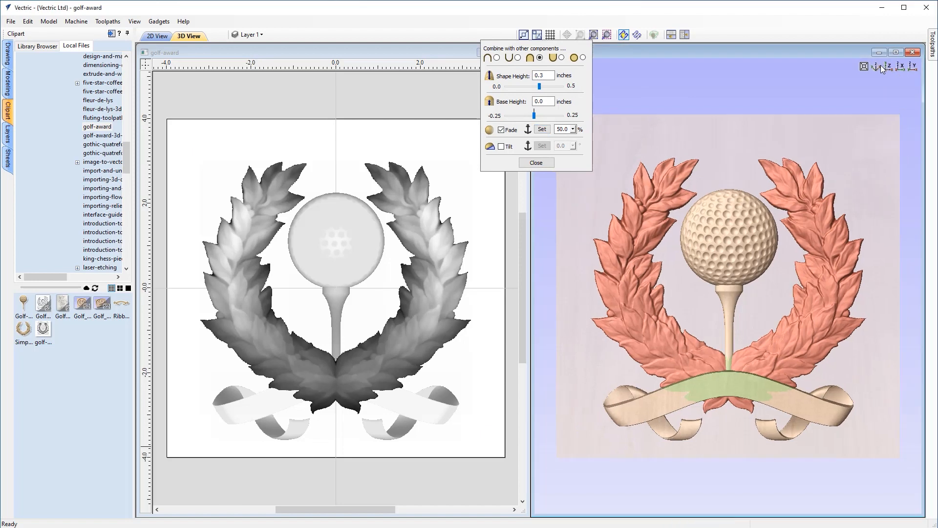
left_click(877, 67)
left_click_drag(646, 375, 780, 306)
scroll(780, 306, "up", 5)
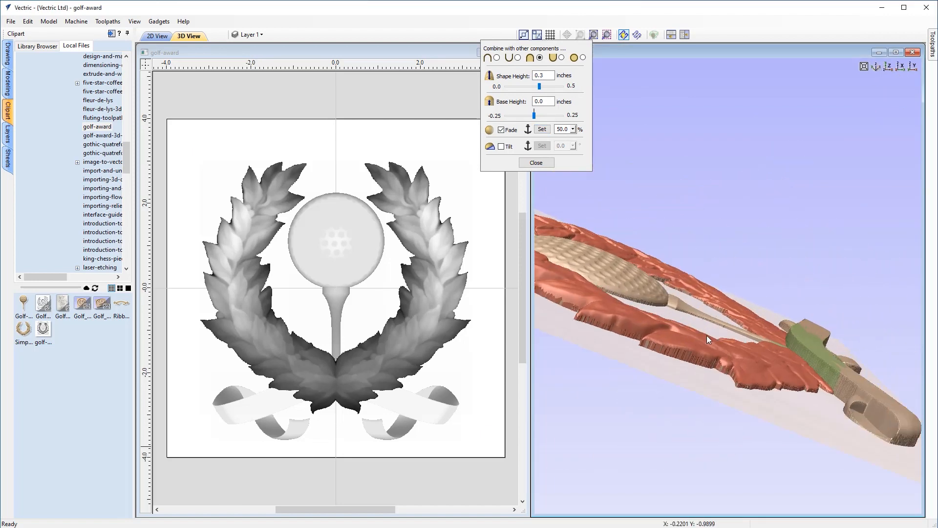
left_click_drag(707, 335, 767, 339)
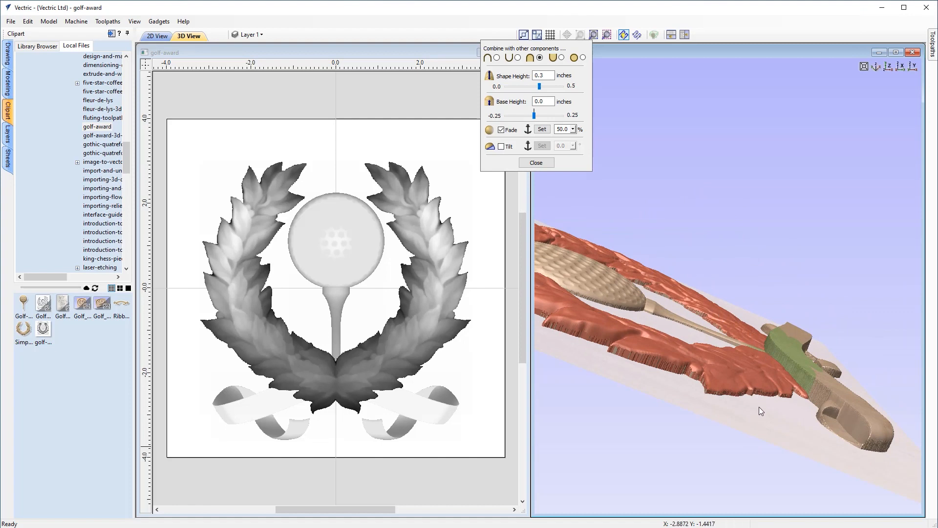
Step: Set the laurel wreath's fade to 25% and inspect its base in the angled 3D view
double_click(567, 130)
type("25")
key("space")
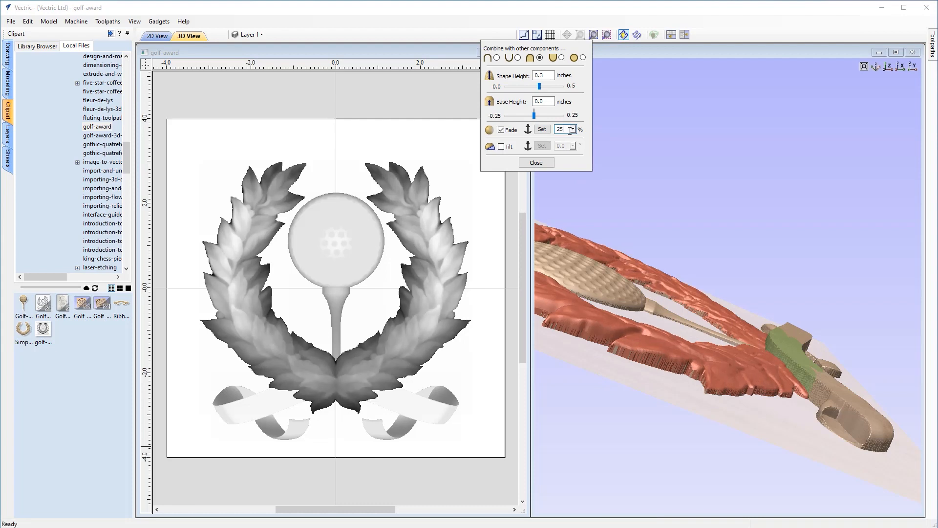
left_click_drag(744, 423, 796, 366)
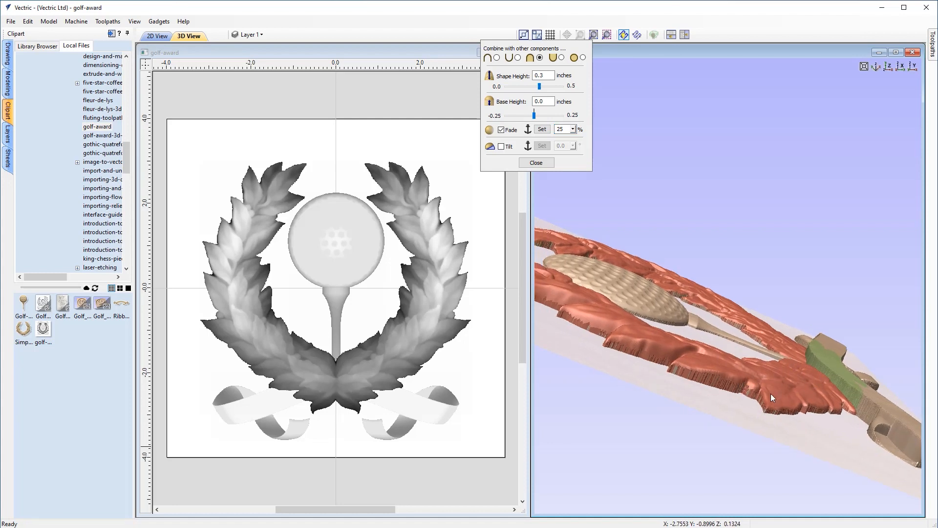
Step: Set the laurel wreath's fade to 10%, inspect it at an angle and return to the view straight down the Z axis
double_click(562, 129)
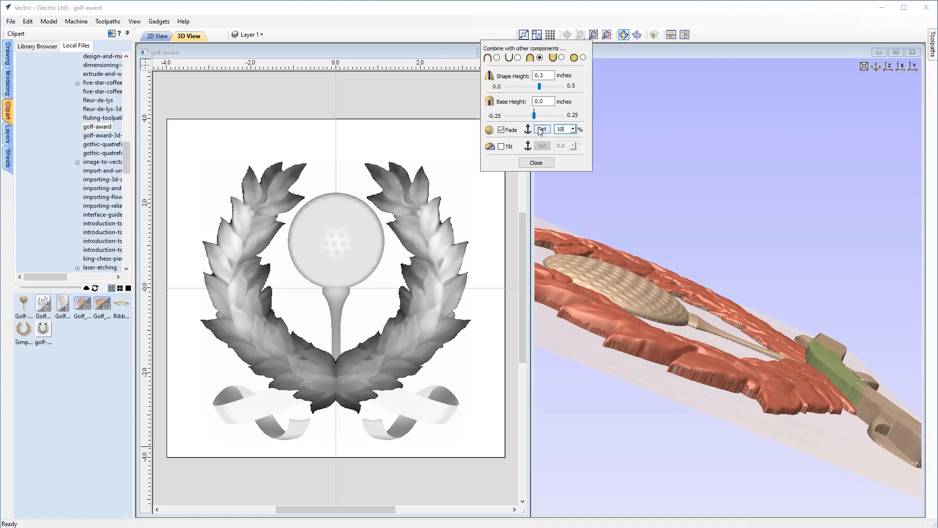
left_click_drag(792, 429, 805, 431)
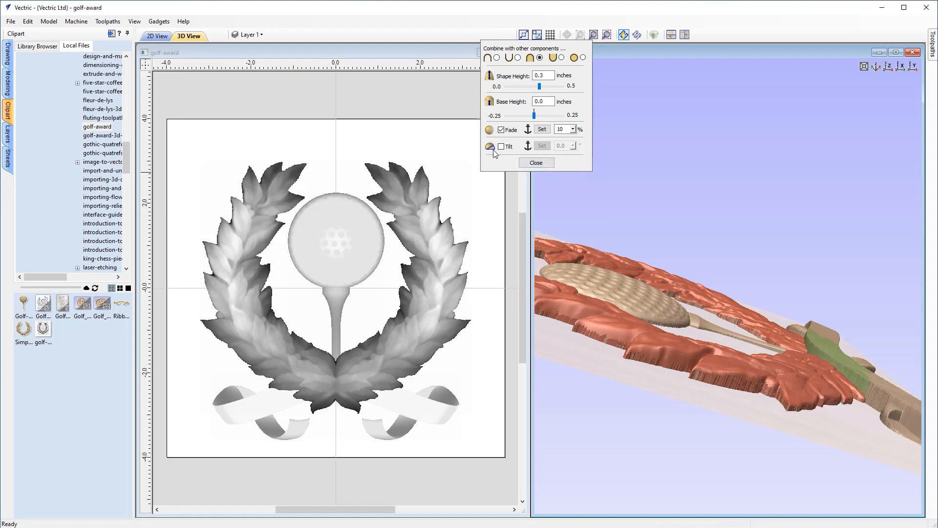
left_click(889, 67)
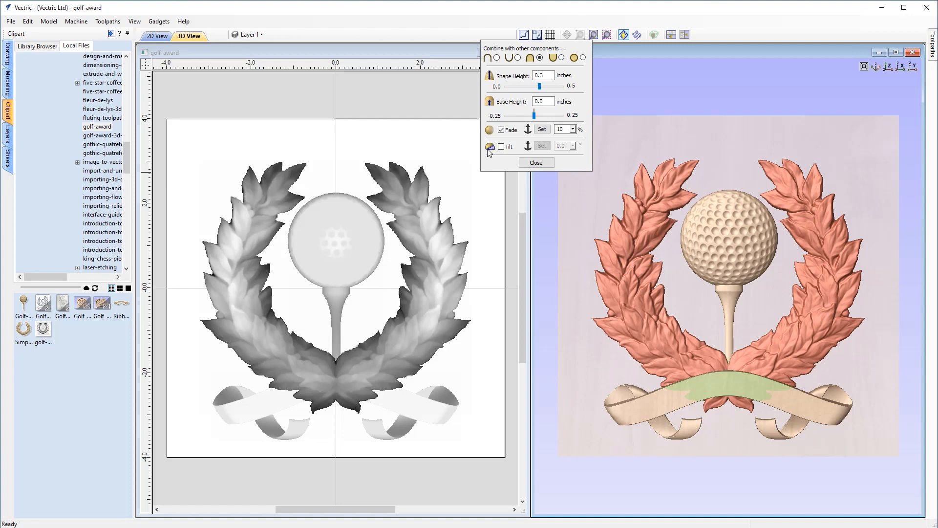
Step: Replace the laurel wreath's fade with a tilt, anchored from its top centre to its bottom centre
left_click(501, 147)
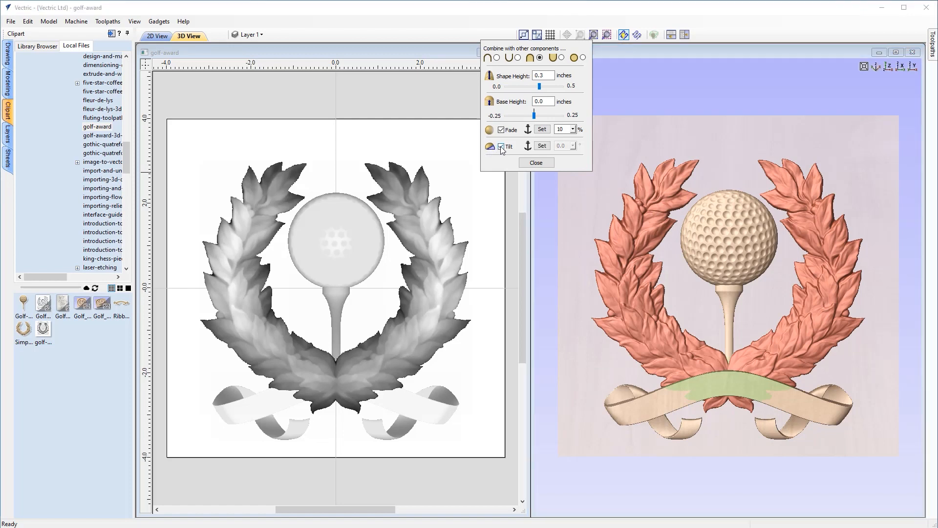
left_click(501, 130)
left_click(542, 145)
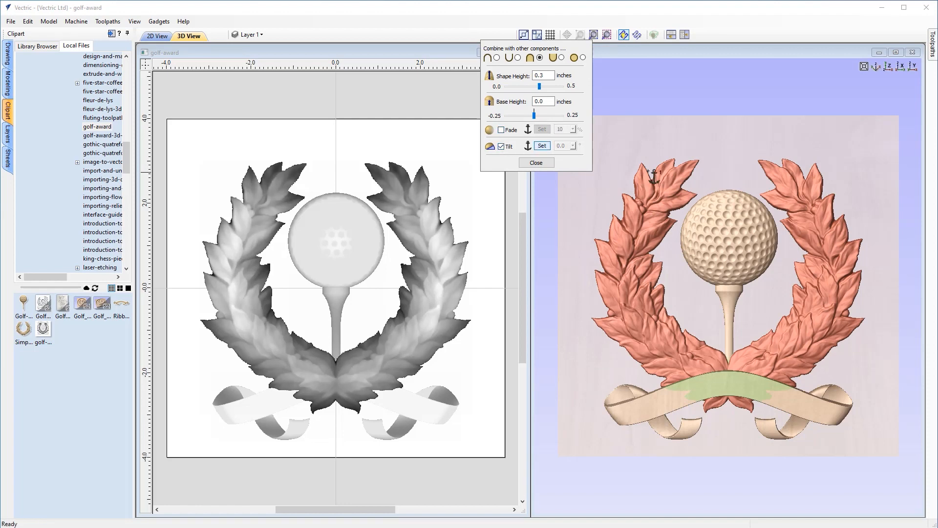
left_click(733, 177)
left_click(731, 412)
Step: Try tilt angles of 2 and 3 degrees on the laurel wreath, viewing it from a low angle
left_click_drag(889, 82, 847, 139)
left_click_drag(609, 414, 789, 357)
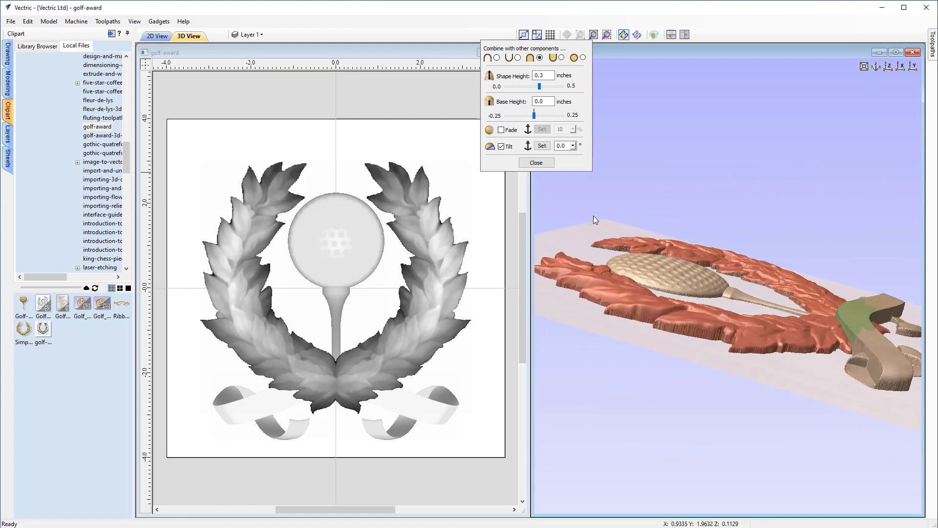
left_click(542, 146)
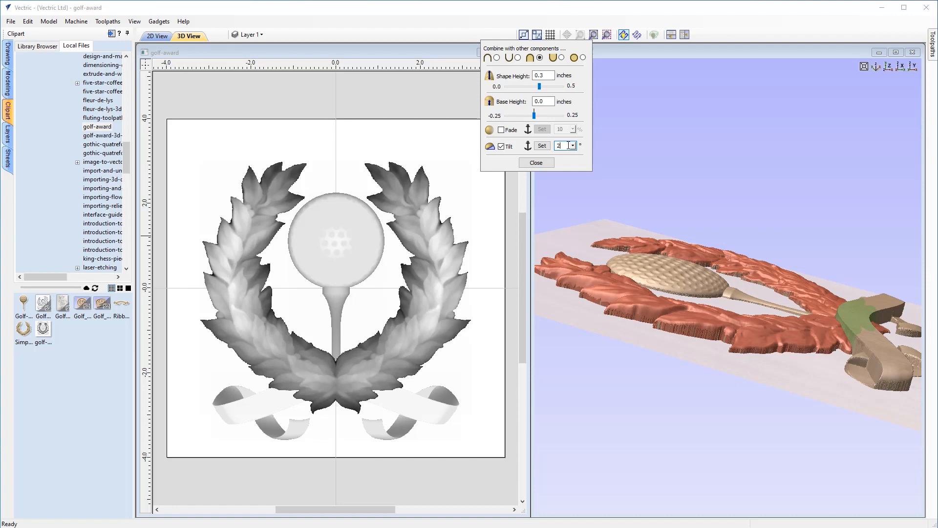
type("2")
key("Return")
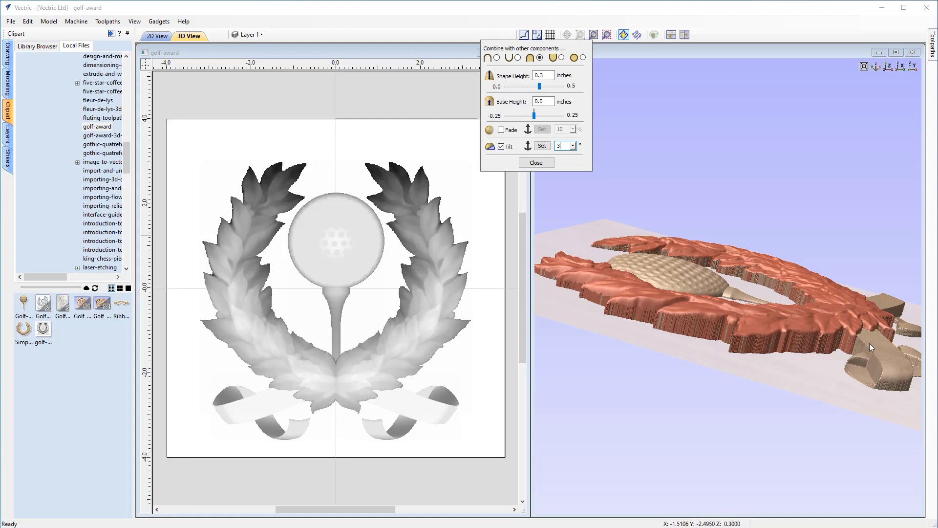
Step: Turn off the laurel wreath's tilt, close its settings and return to the view straight down the Z axis
left_click(502, 146)
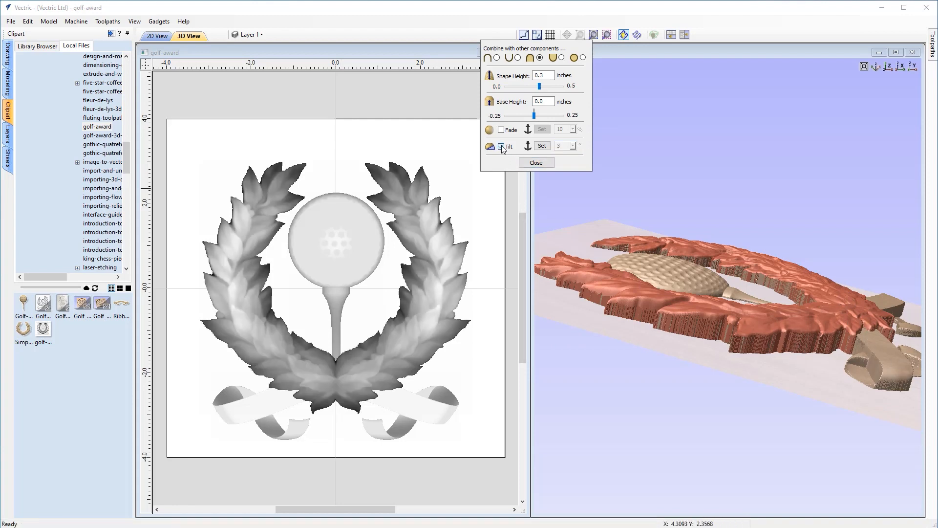
left_click(535, 163)
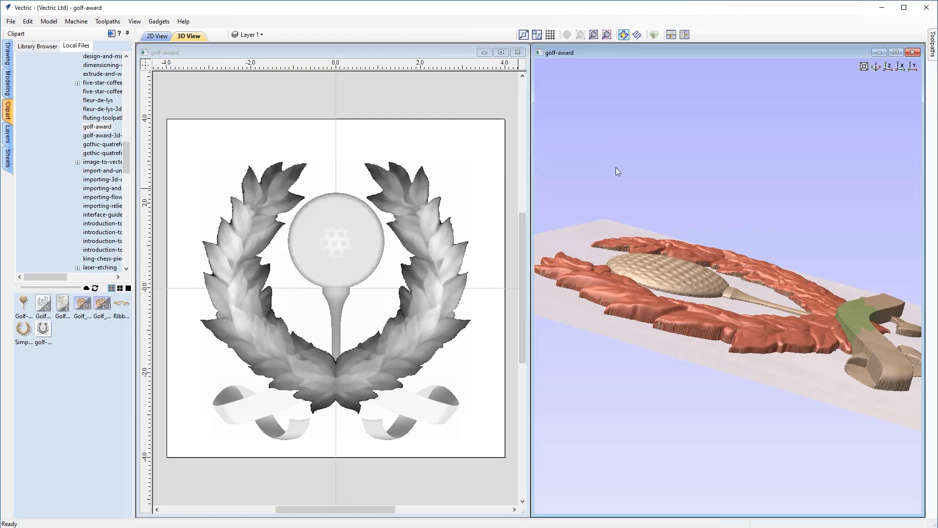
left_click(887, 68)
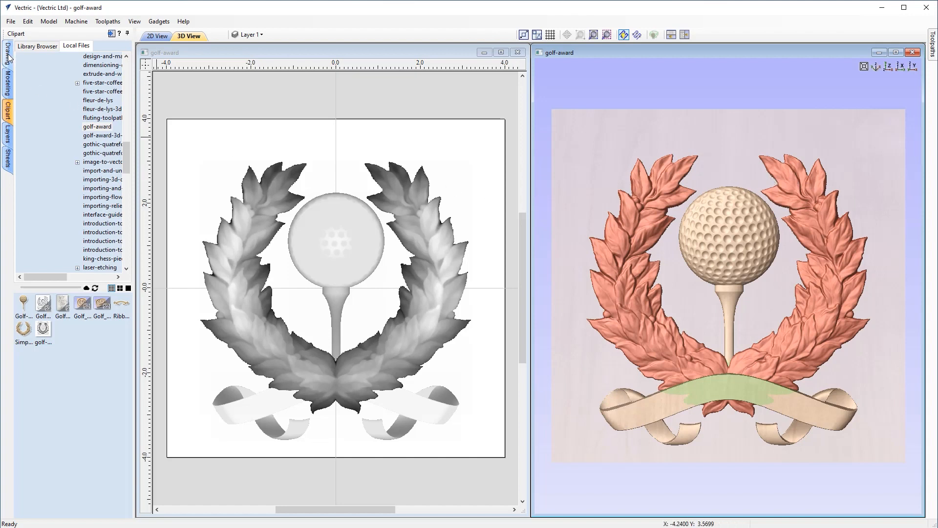
Step: Hide the ribbon, golf ball and laurel wreath components, and show each of them again
left_click(8, 84)
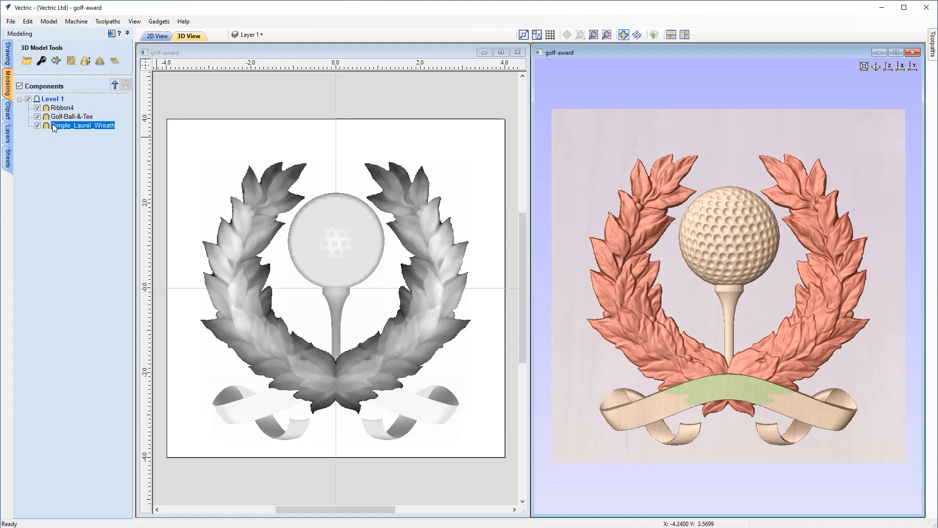
left_click(38, 116)
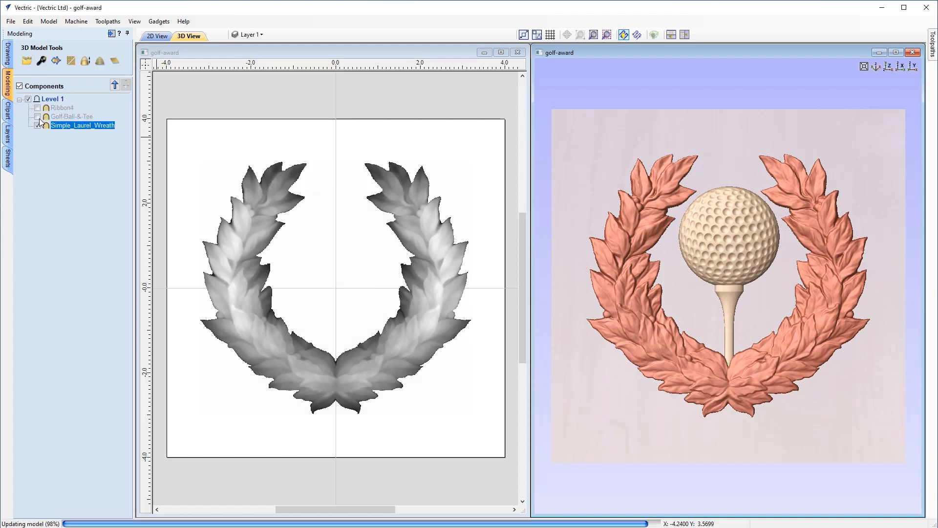
left_click(38, 125)
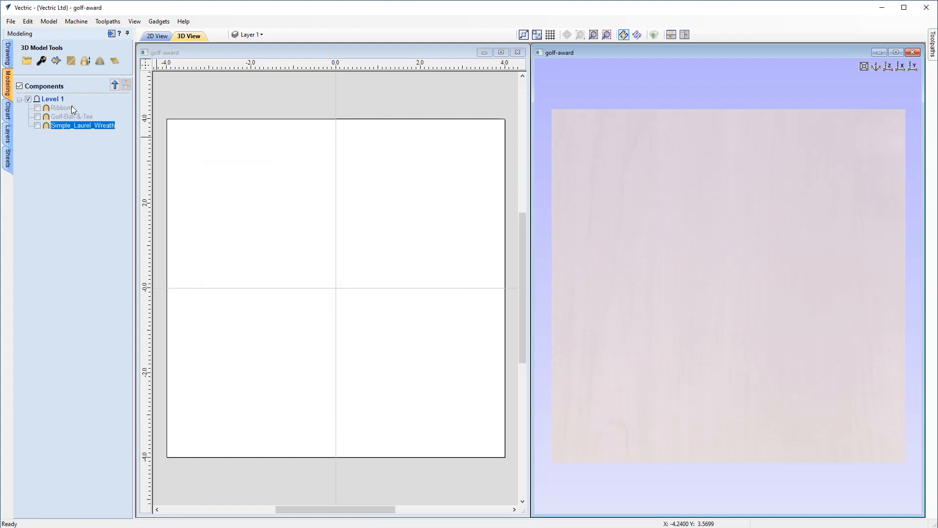
left_click(37, 108)
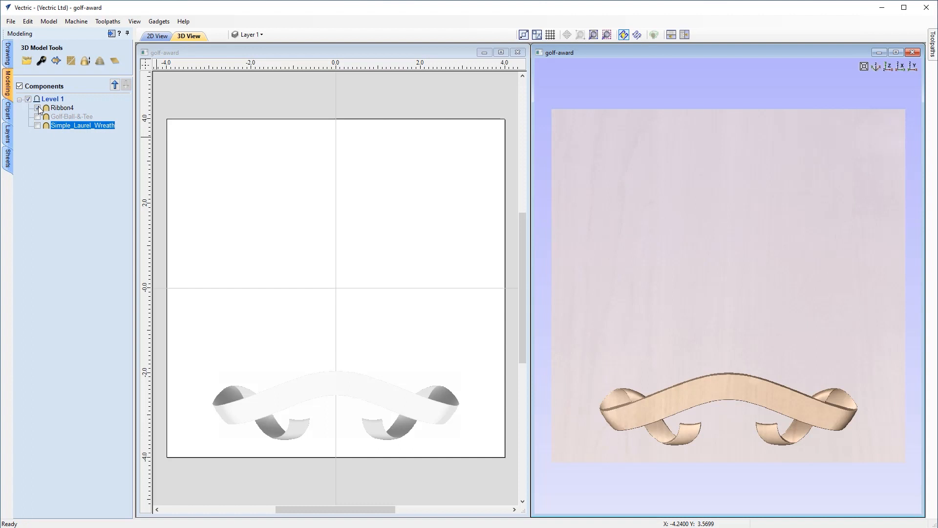
left_click(38, 117)
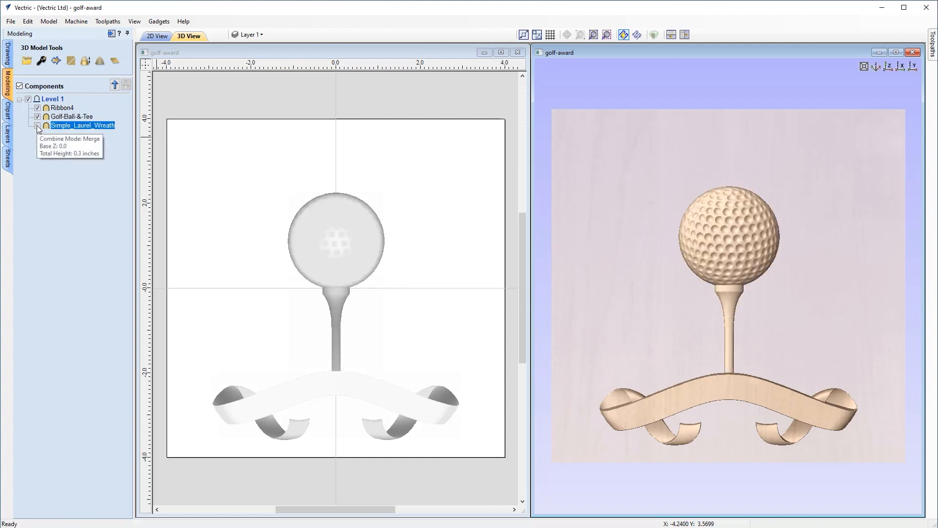
left_click(37, 126)
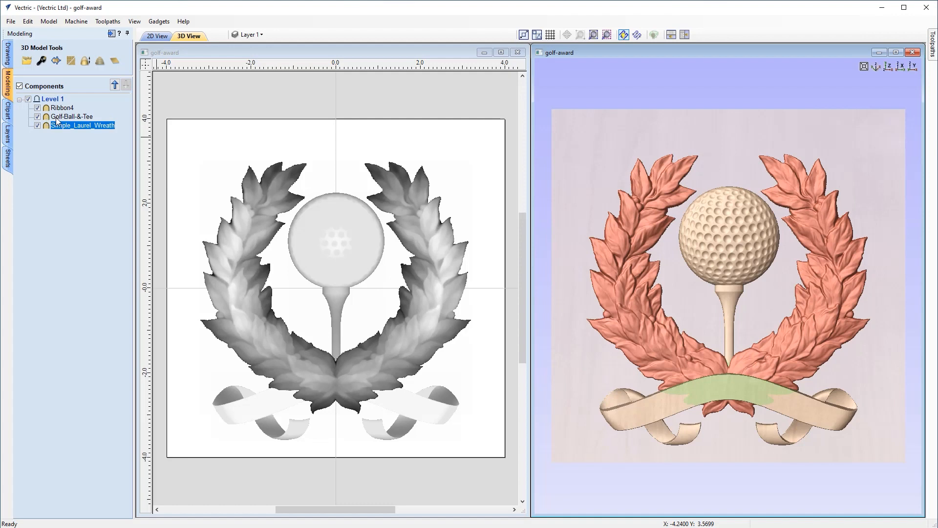
Step: Add a zero plane component to the model, and show and hide its Zero Plane layer in the drawing
left_click(115, 61)
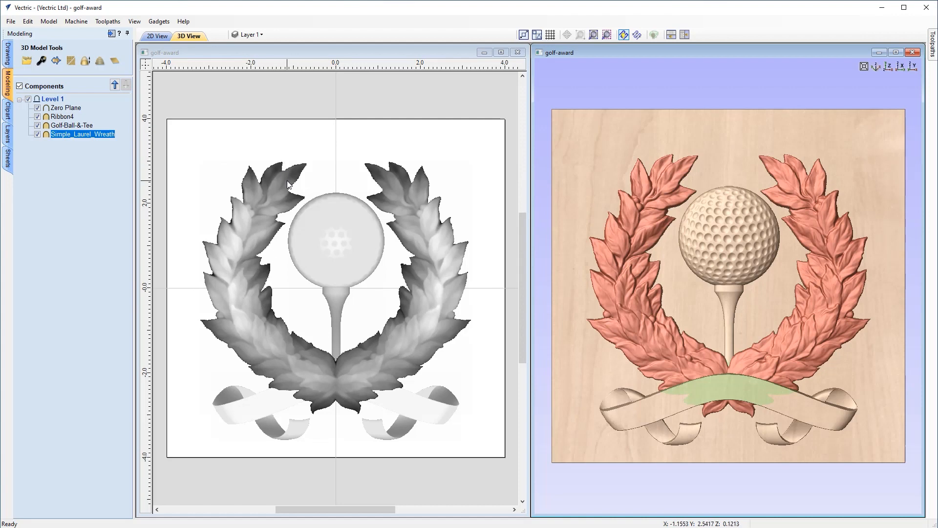
left_click(250, 35)
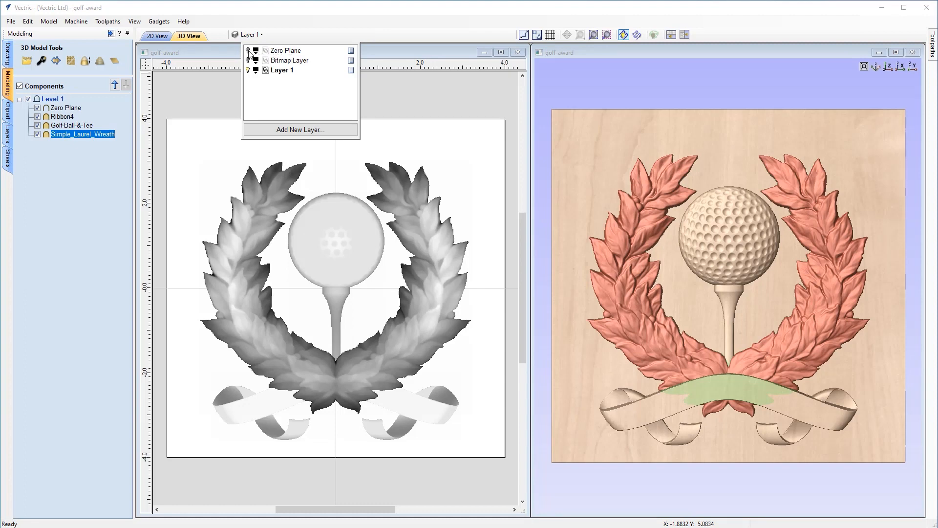
left_click(248, 51)
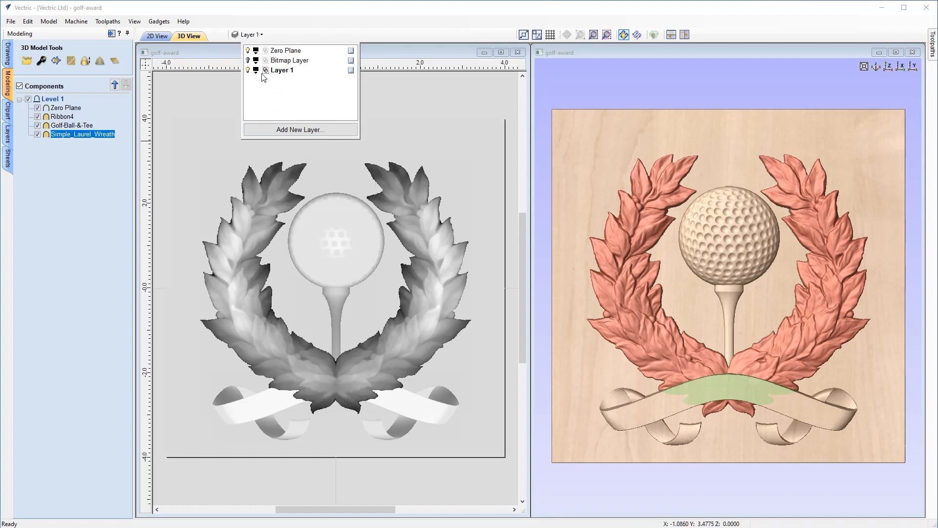
left_click(248, 51)
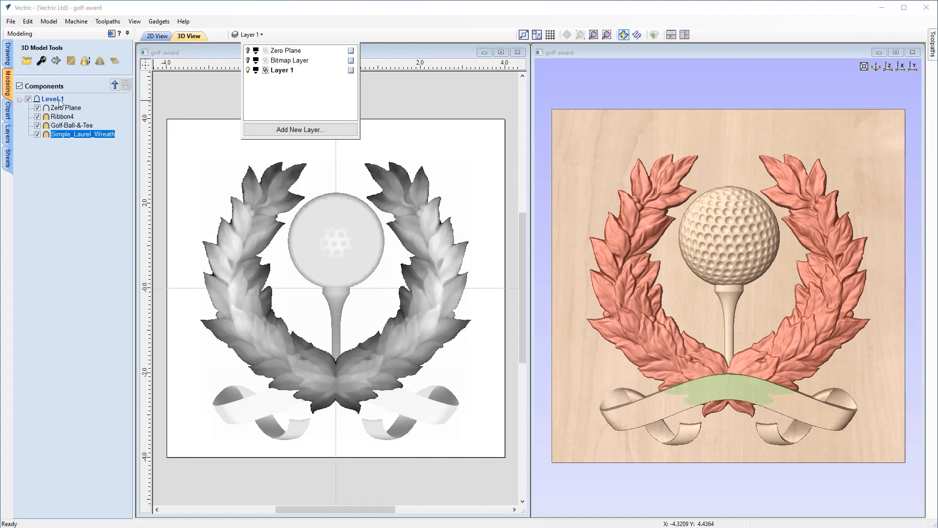
Step: Import the Flat_Round_Circle component from the Domes (Dishes) clipart library folder
left_click(8, 111)
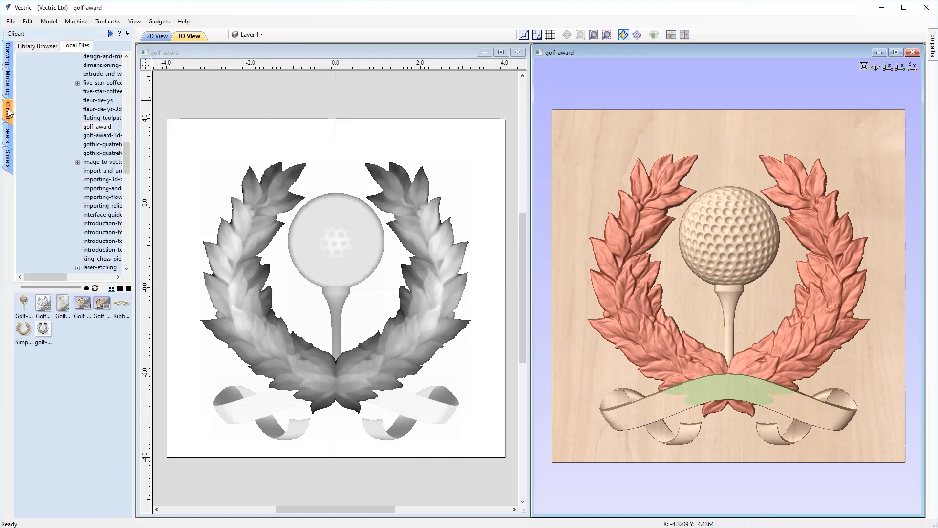
left_click(38, 46)
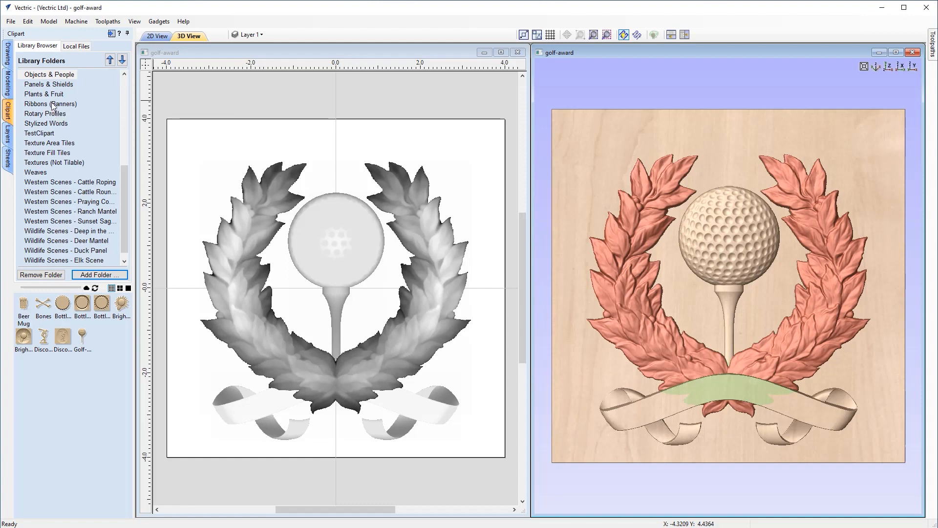
scroll(52, 113, "up", 3)
left_click(50, 124)
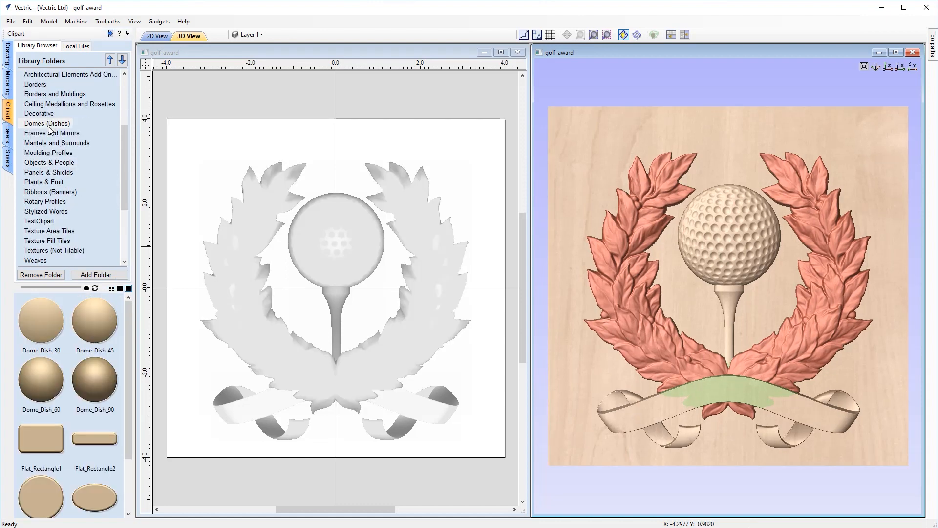
scroll(88, 385, "down", 3)
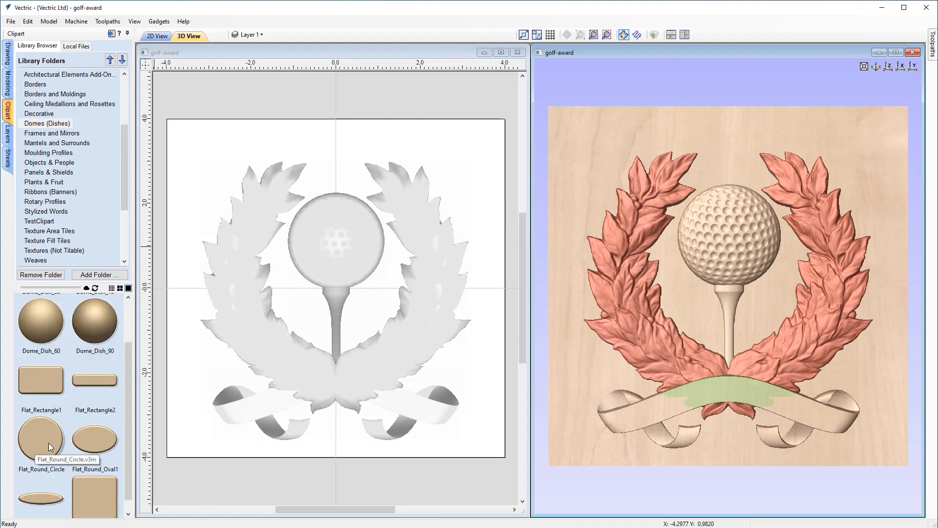
double_click(42, 439)
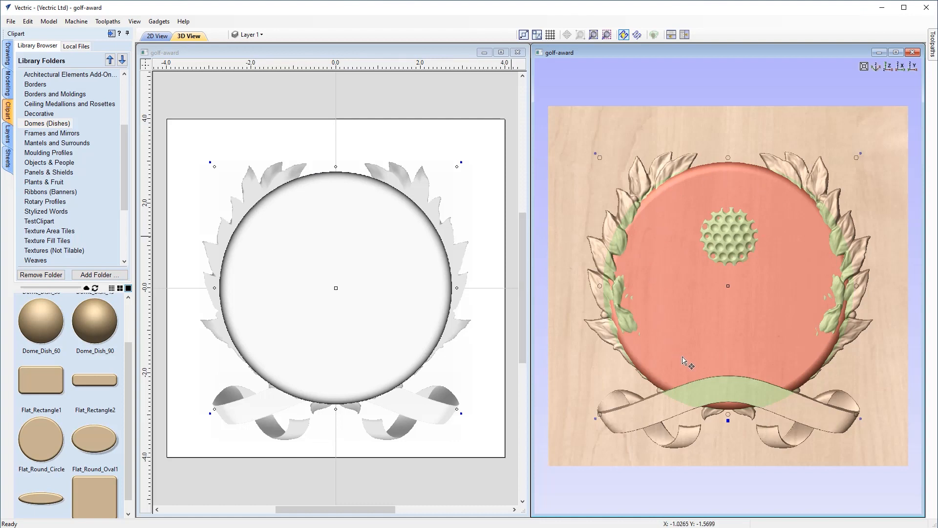
Step: Examine the combine mode options offered for the Flat_Round_Circle component
left_click(9, 84)
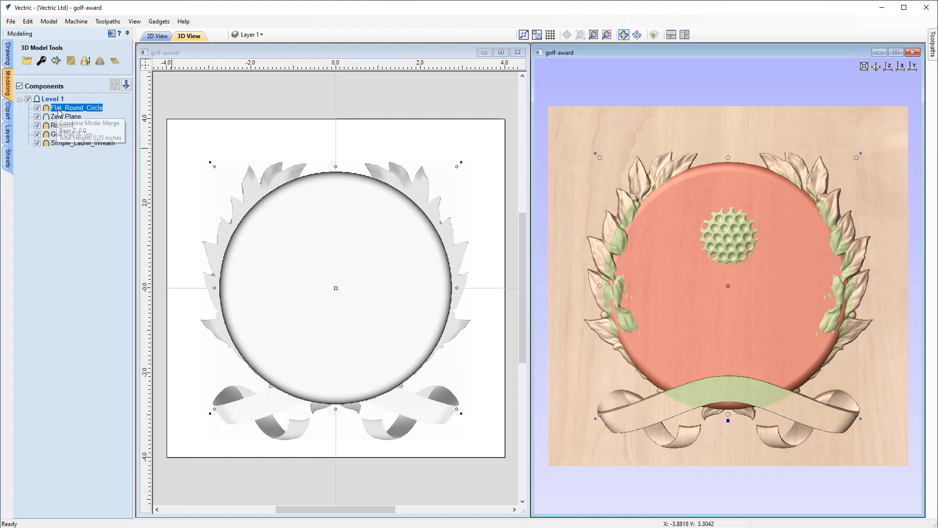
double_click(97, 108)
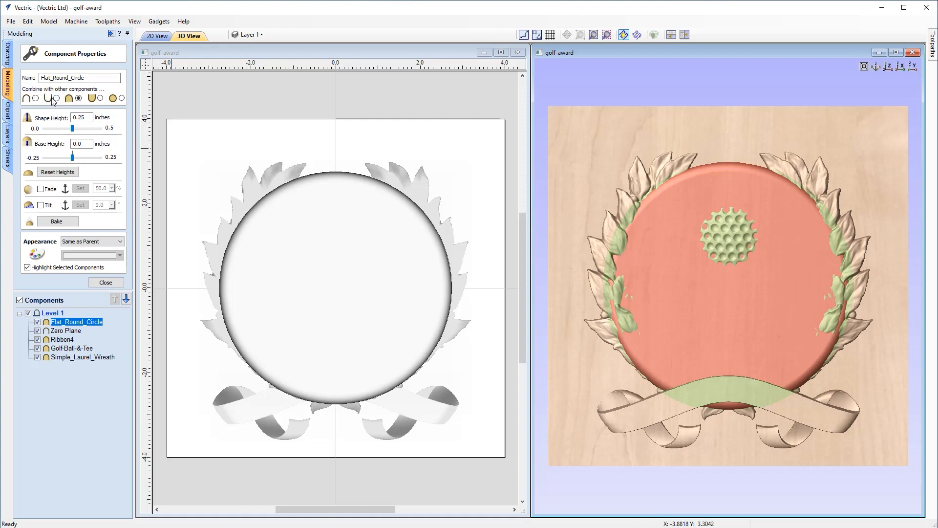
left_click(105, 283)
right_click(86, 110)
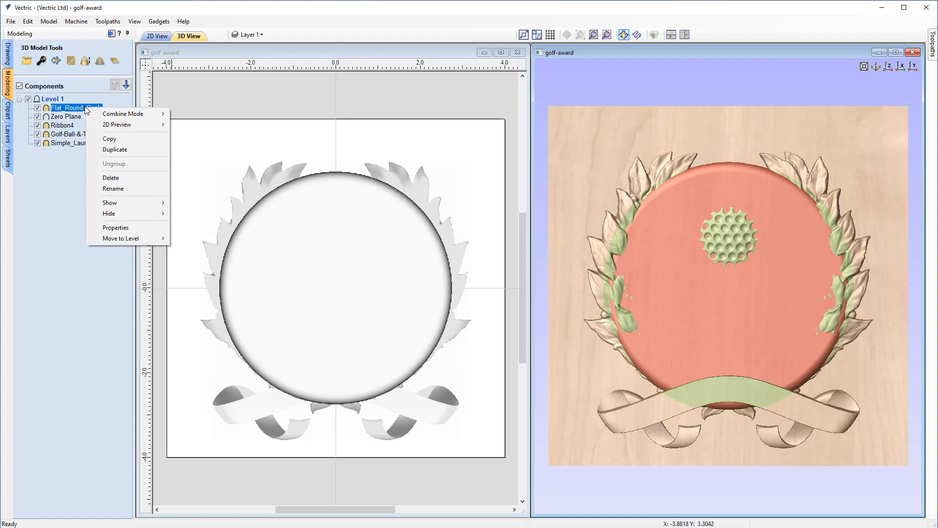
mouse_move(117, 114)
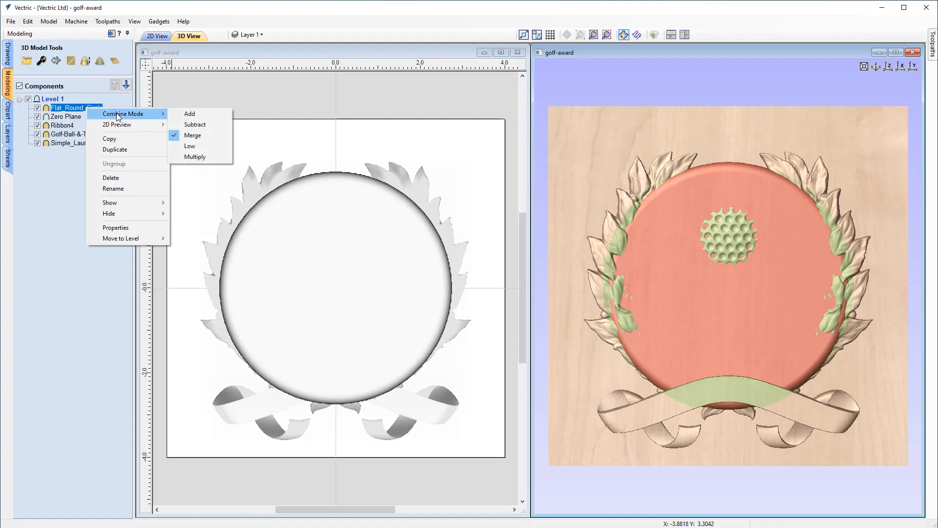
left_click(201, 125)
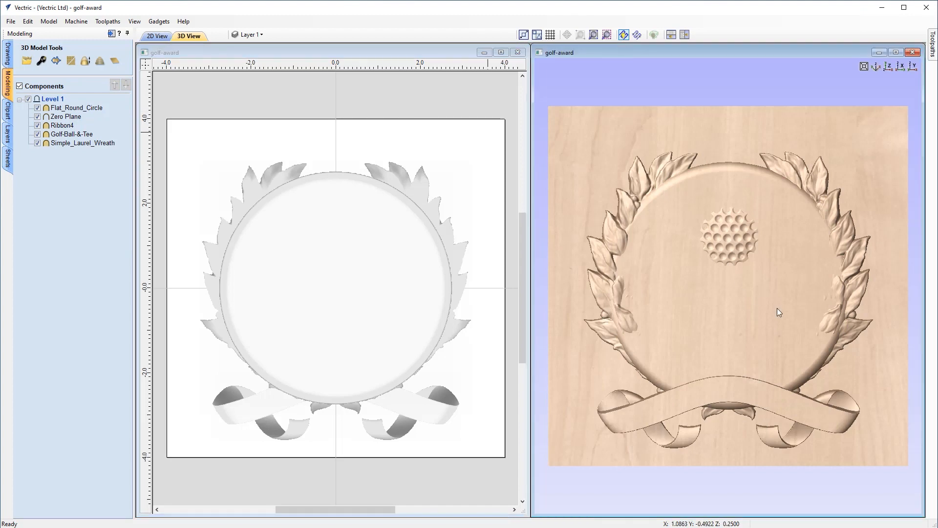
Step: Set the Flat_Round_Circle component's combine mode to Subtract in its 3D view settings
left_click(774, 306)
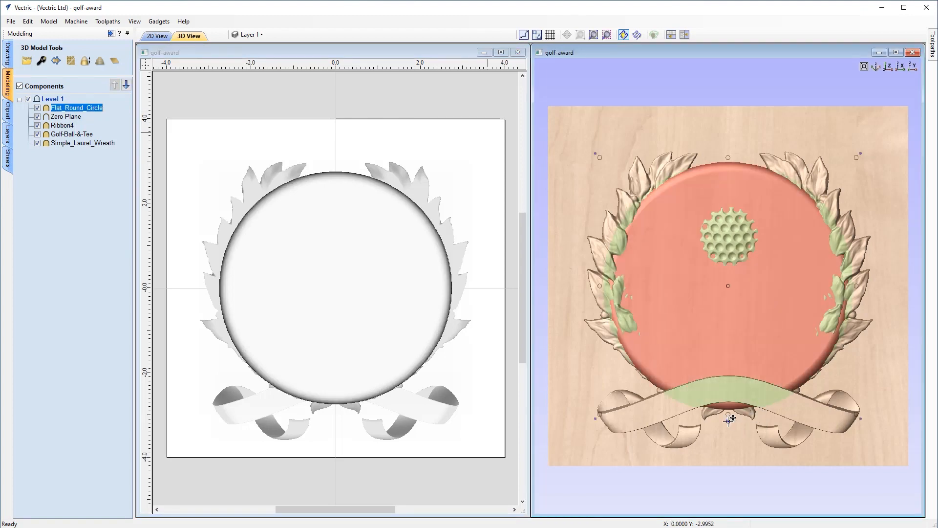
left_click(728, 422)
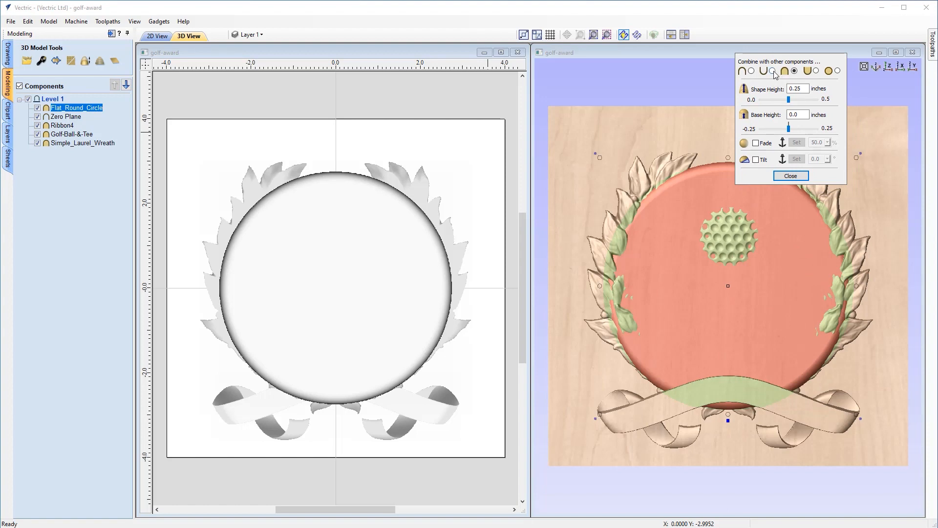
left_click(773, 71)
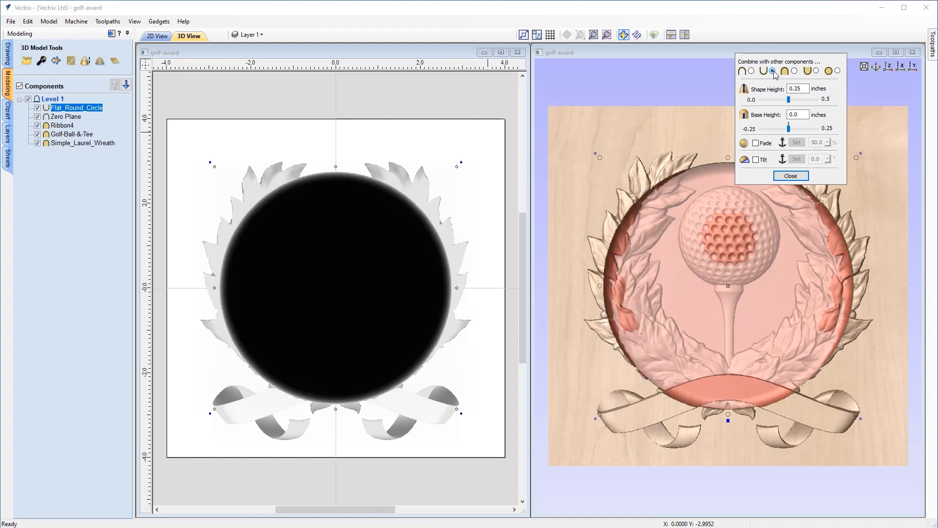
left_click(790, 176)
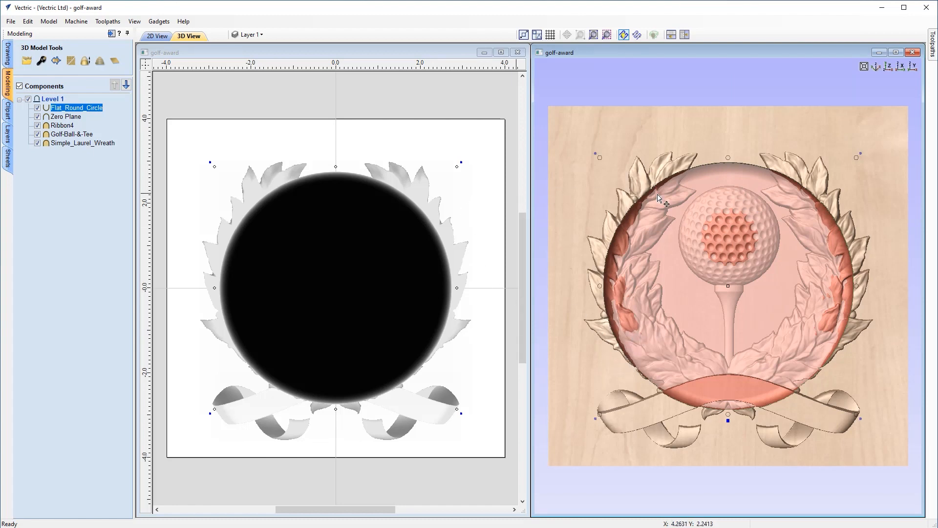
Step: Enlarge the Flat_Round_Circle component about its centre to about 8.7 x 8.7 inches
left_click_drag(456, 166, 882, 104)
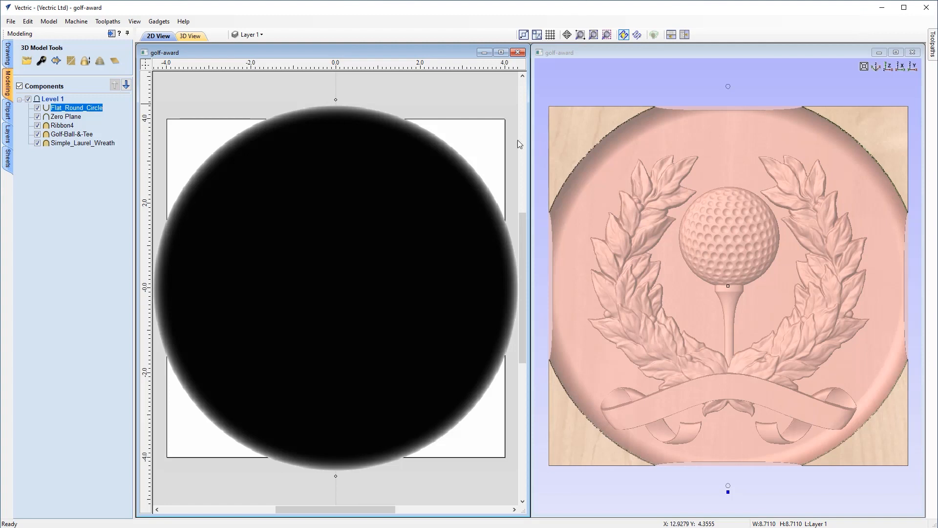
left_click(384, 213)
left_click(384, 214)
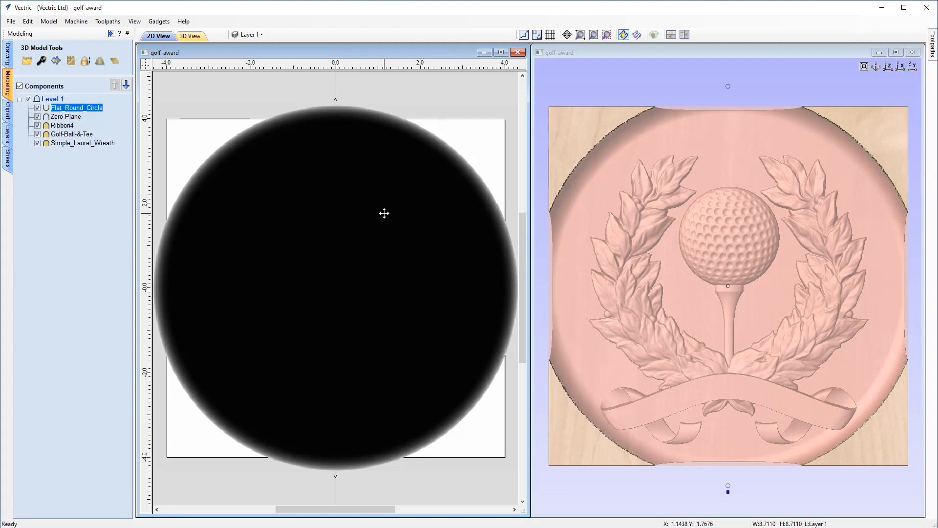
Step: Set the Flat_Round_Circle component's size to 7.5 x 7.5 inches about its centre, keeping the proportions linked
left_click(7, 56)
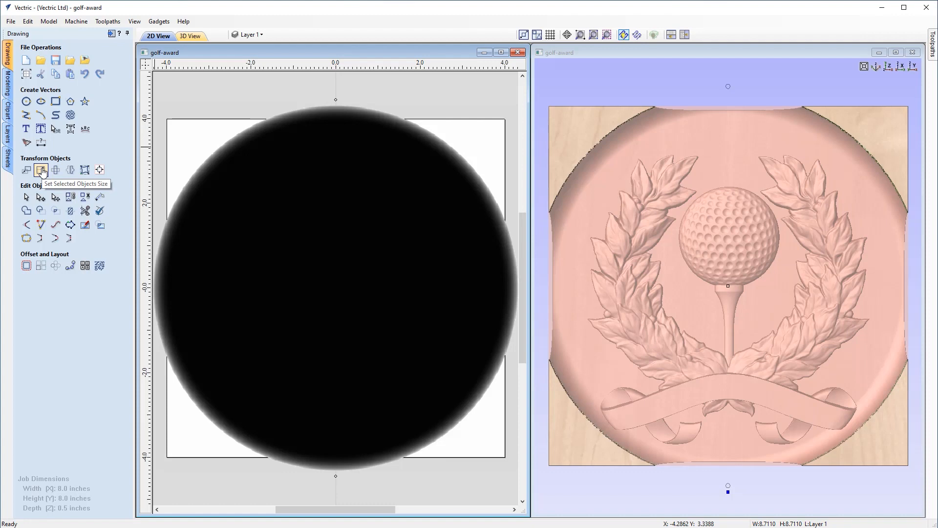
left_click(42, 171)
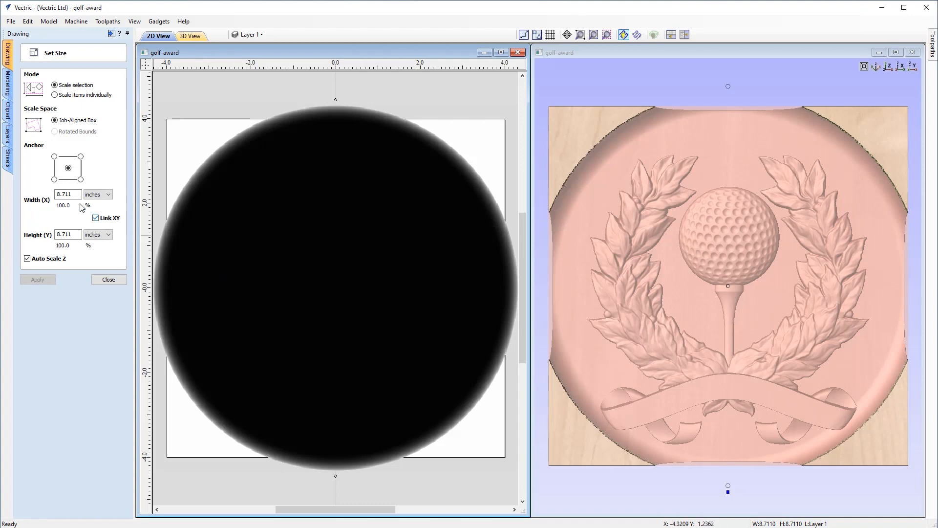
left_click_drag(77, 194, 48, 194)
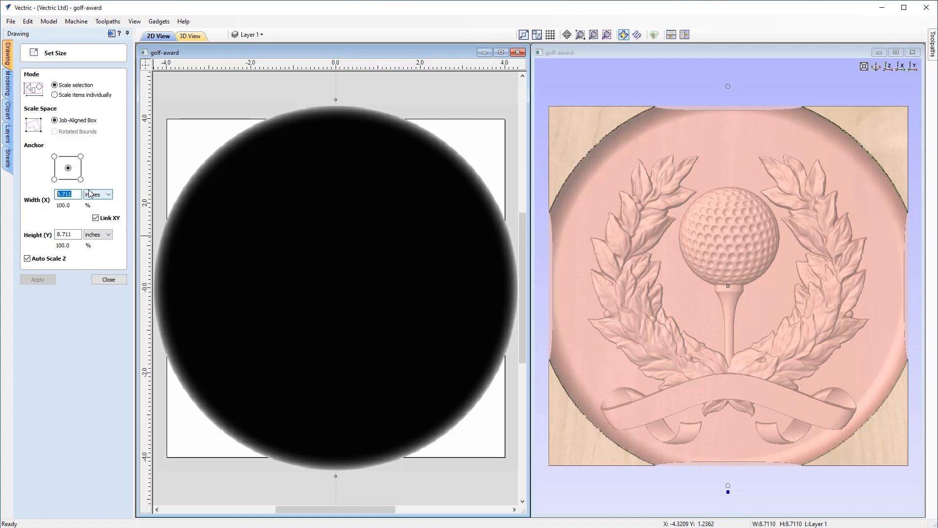
type("7.5")
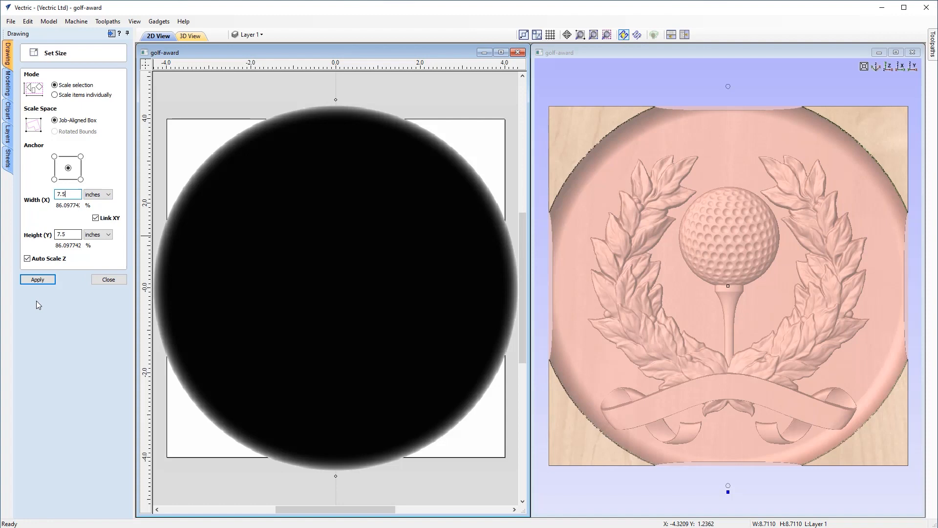
left_click(39, 282)
left_click(109, 279)
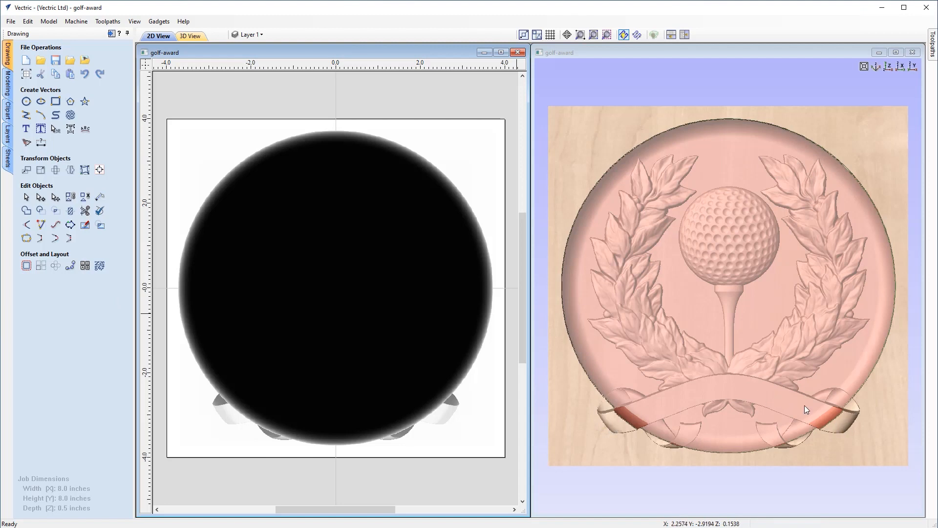
Step: Hide the Flat_Round_Circle component and widen the ribbon about its centre to about 6.4 inches, nudging it slightly upward
left_click(8, 81)
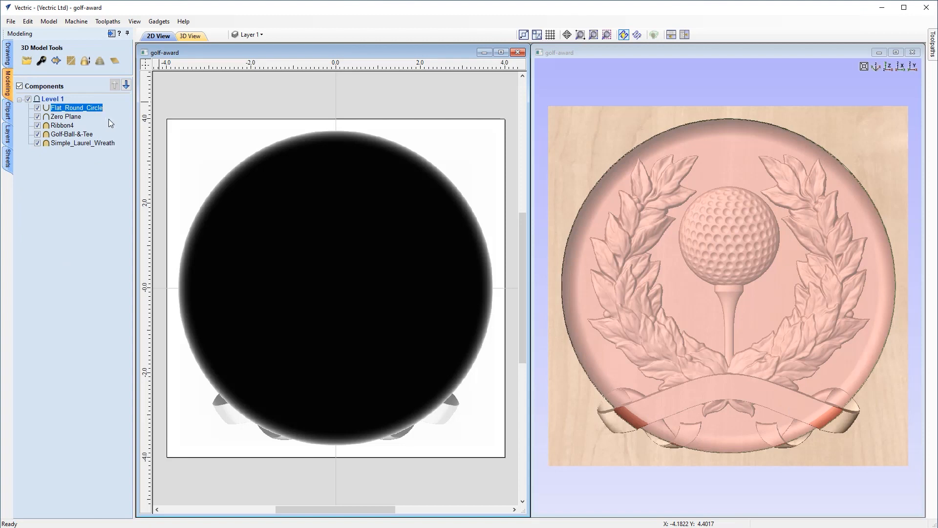
left_click(38, 108)
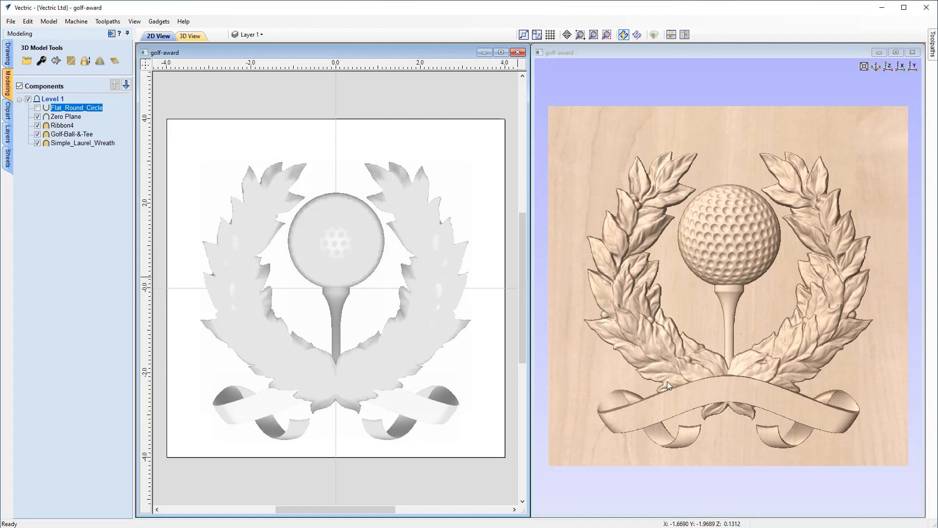
left_click(704, 395)
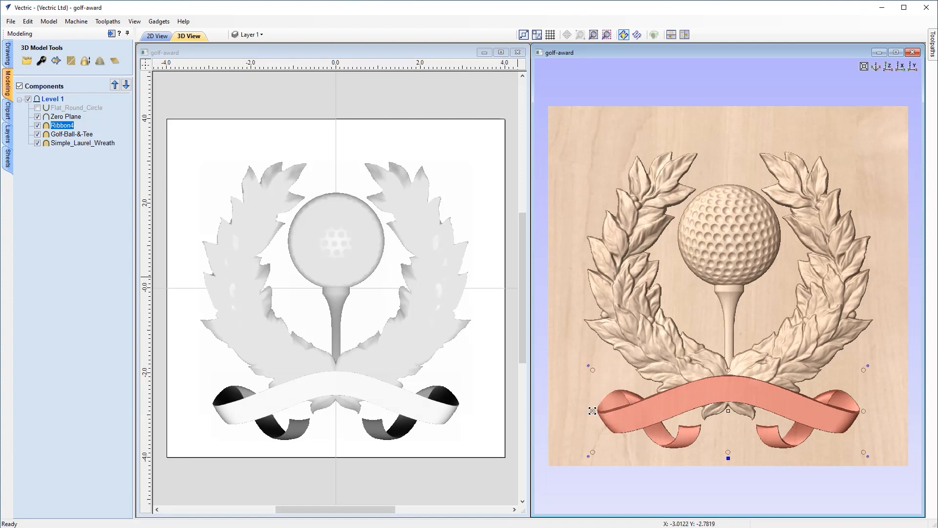
left_click_drag(592, 411, 593, 411)
left_click_drag(591, 411, 585, 409)
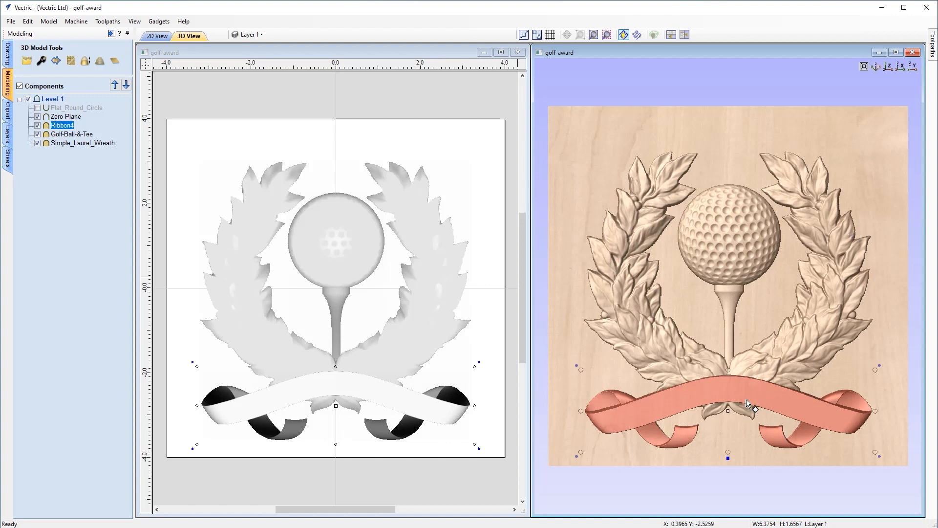
key("Up")
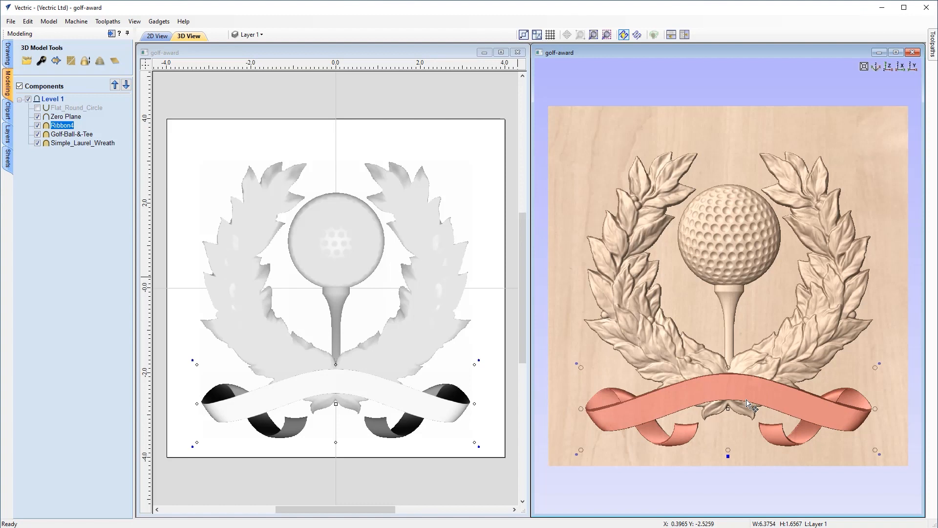
left_click(567, 242)
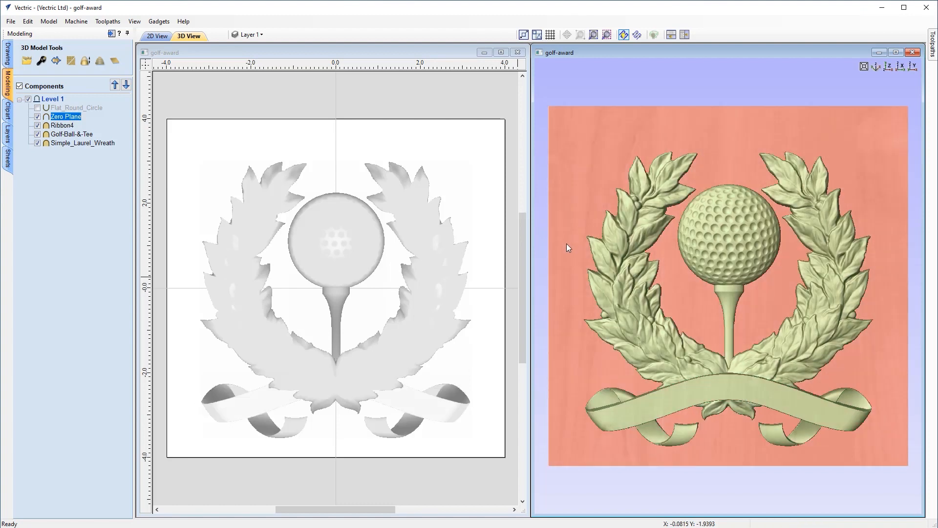
Step: Group the Ribbon4, Golf-Ball-&-Tee and Simple_Laurel_Wreath components together
left_click(63, 126)
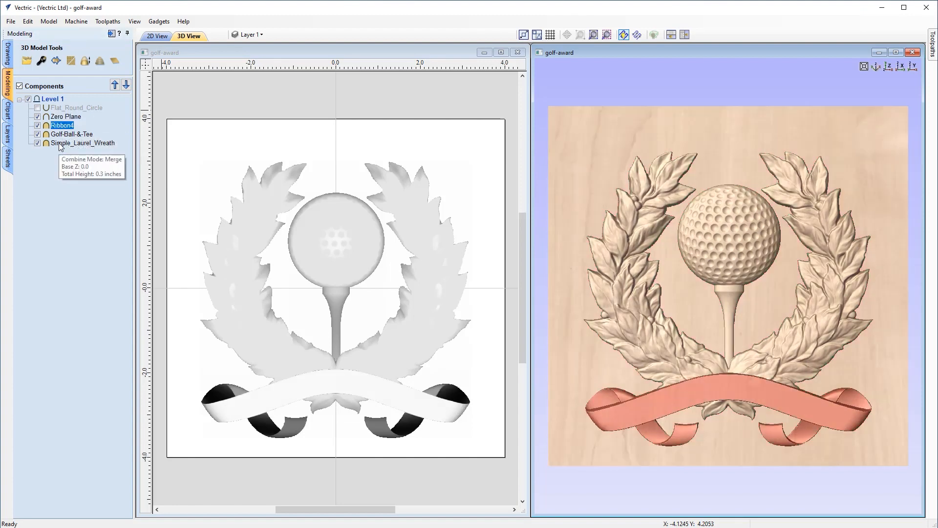
left_click(63, 143)
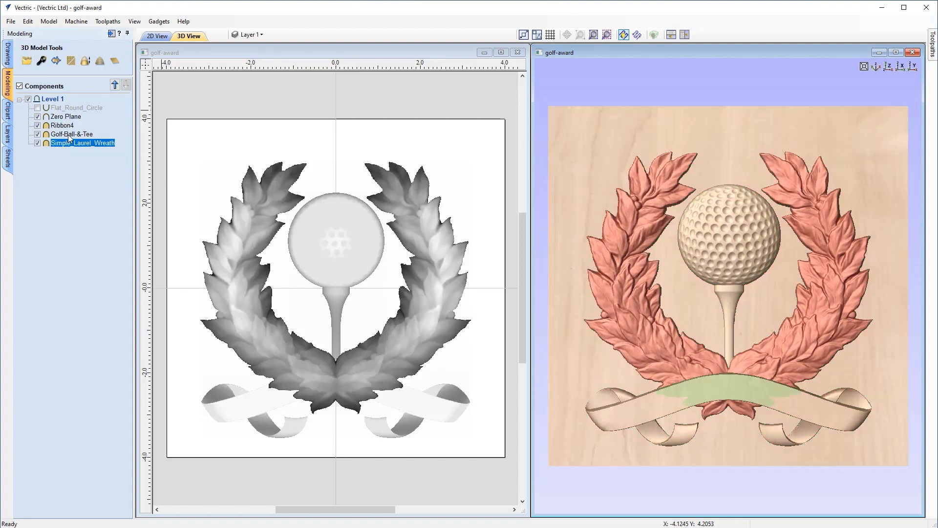
left_click(69, 134, "ctrl")
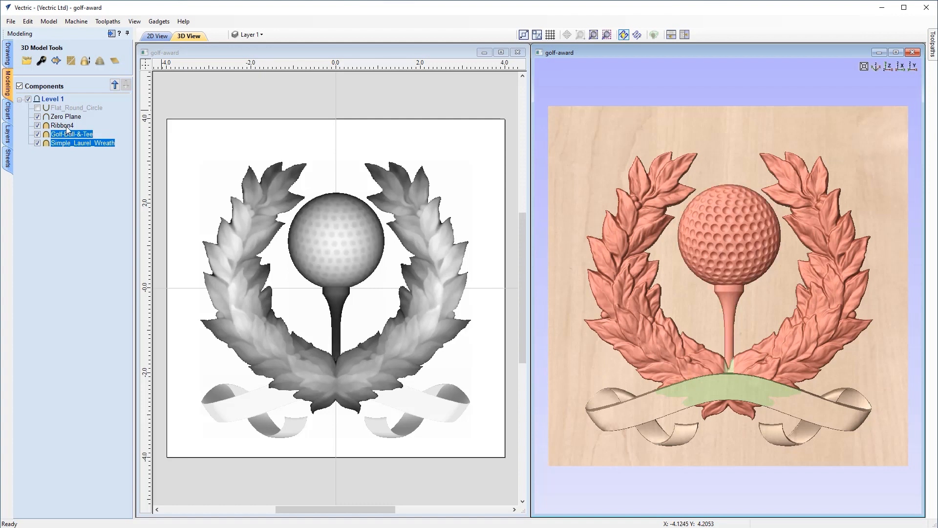
left_click(66, 126, "ctrl")
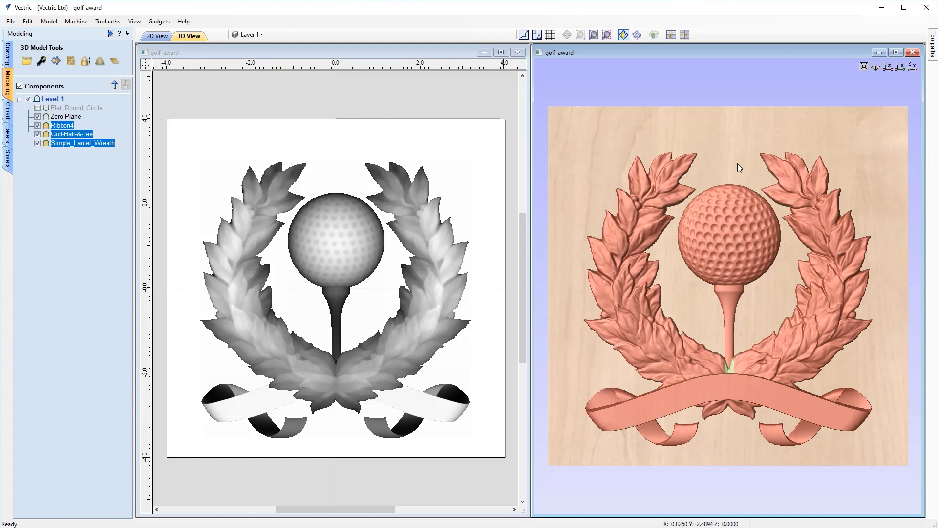
mouse_move(55, 128)
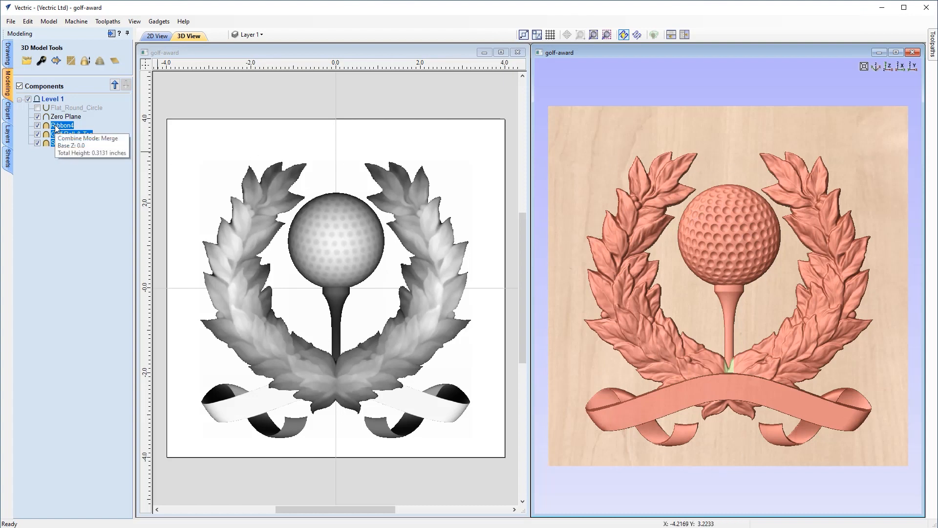
right_click(55, 128)
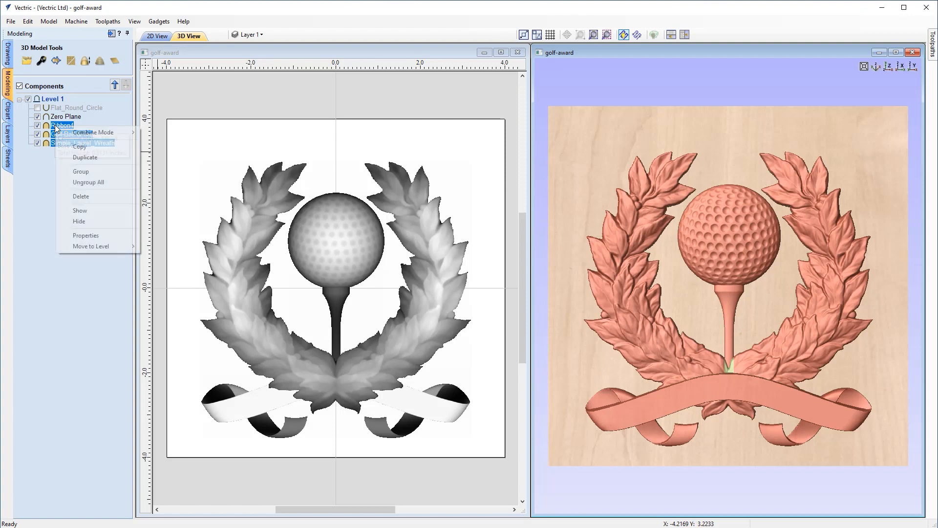
left_click(99, 172)
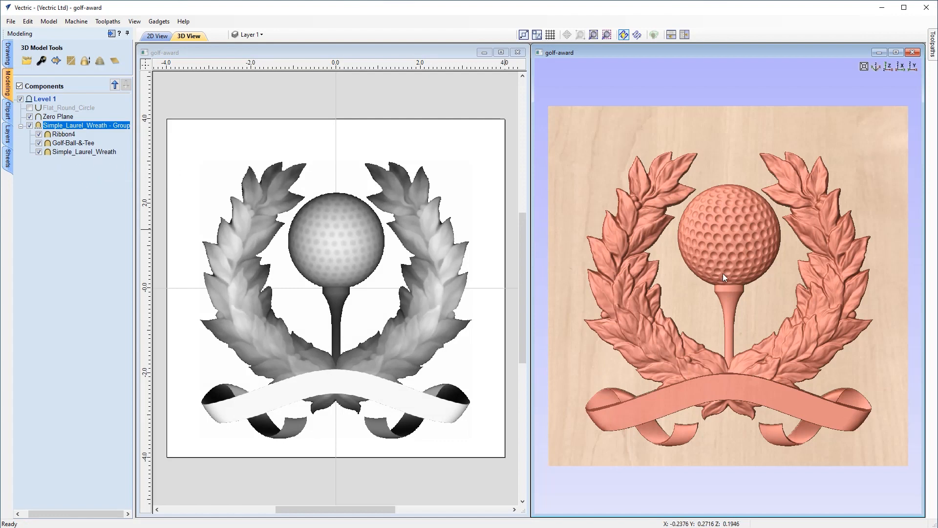
Step: Select the grouped golf design as one object and collapse the group's contents in the component tree
left_click(566, 335)
left_click(638, 317)
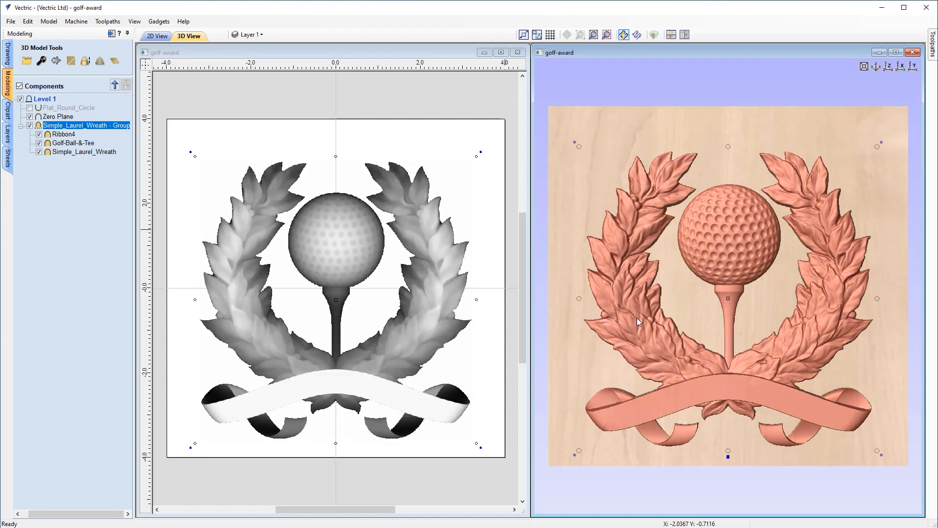
left_click(421, 276)
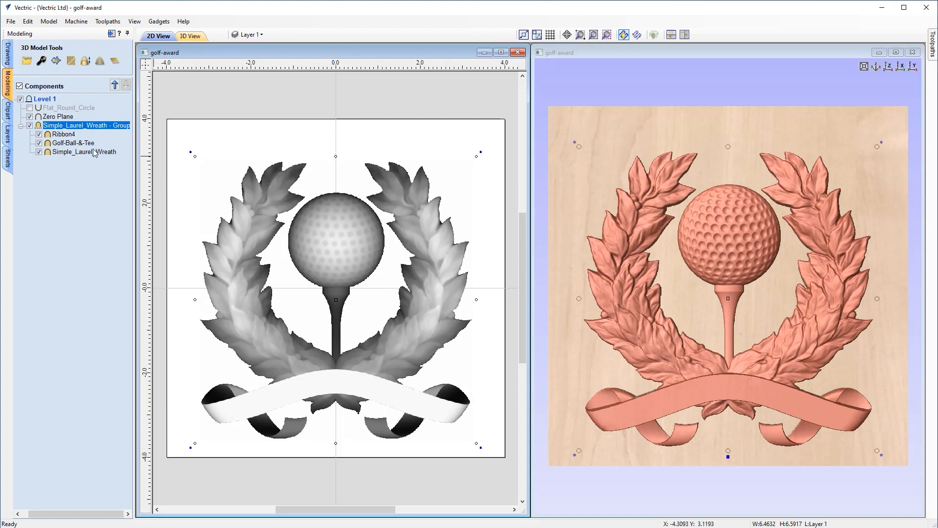
mouse_move(78, 128)
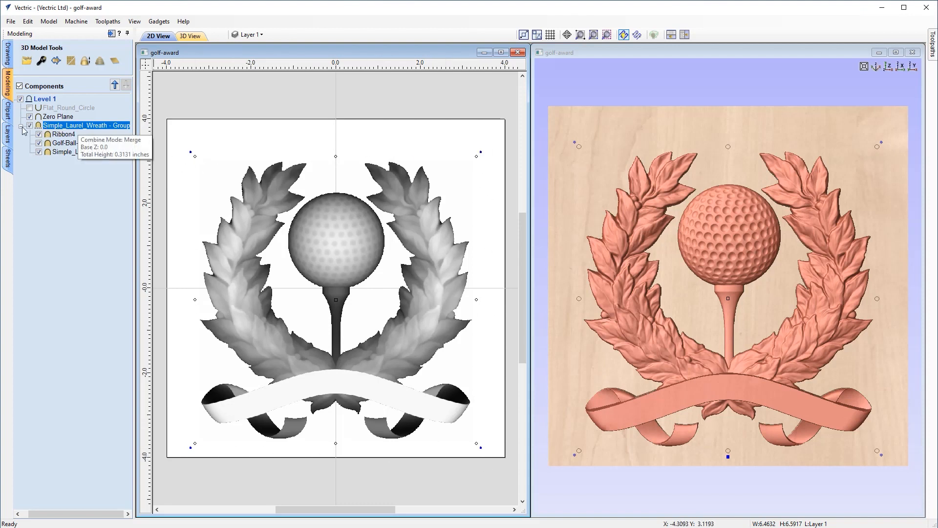
left_click(20, 126)
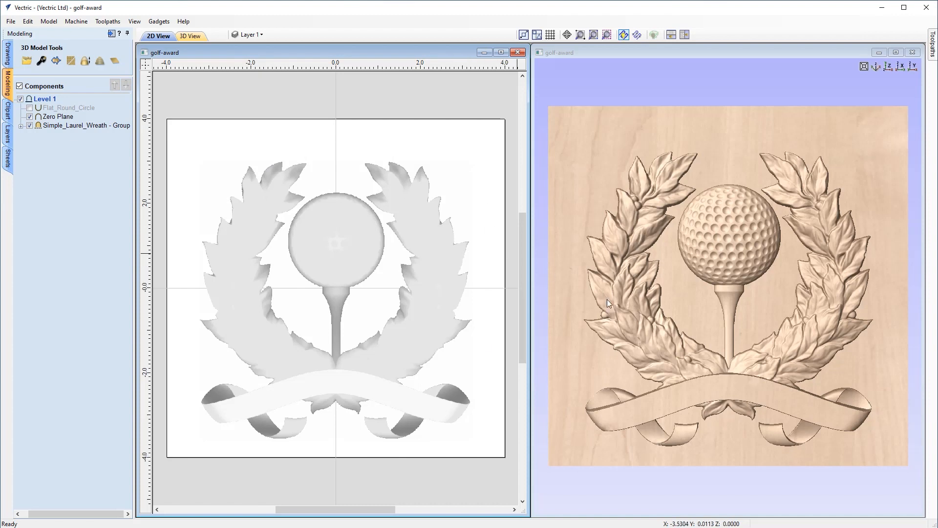
Step: Show the Flat_Round_Circle component again and shrink the golf design group about its centre to about 5.5 x 5.6 inches
left_click(436, 309)
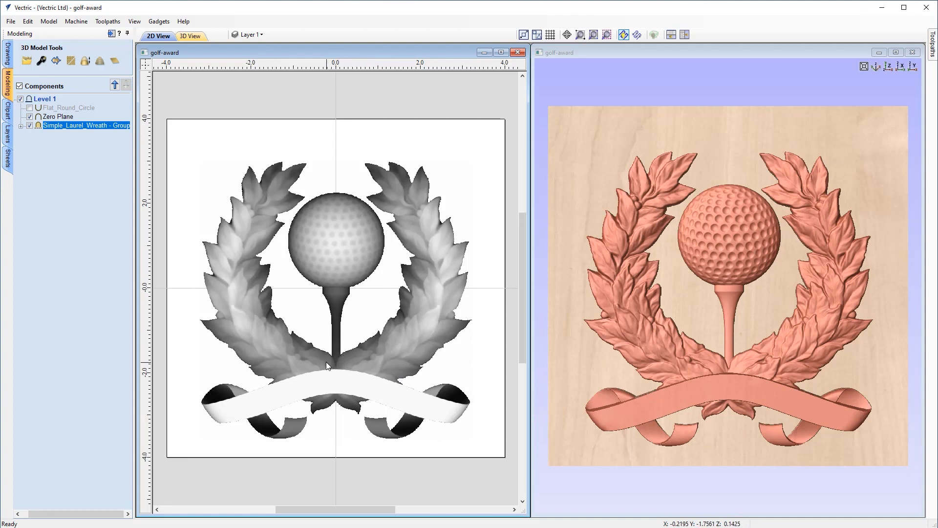
left_click(30, 108)
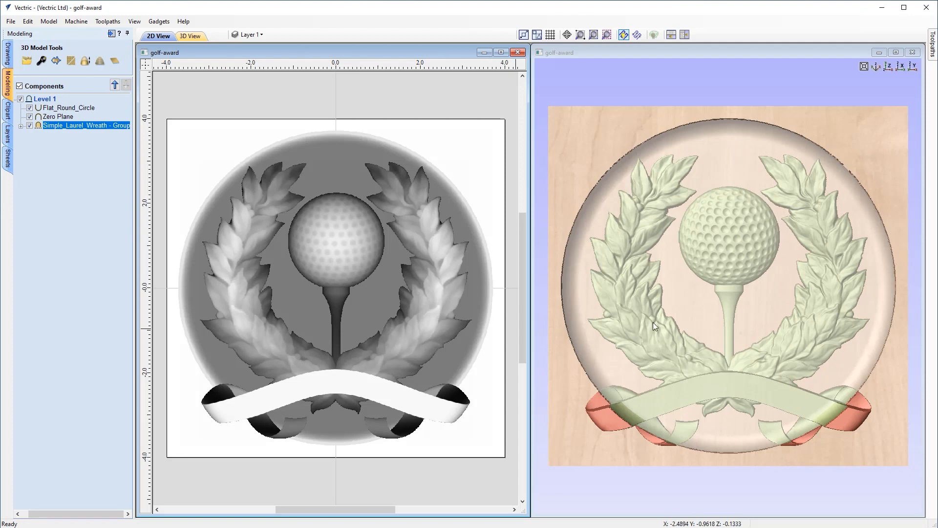
left_click(382, 347)
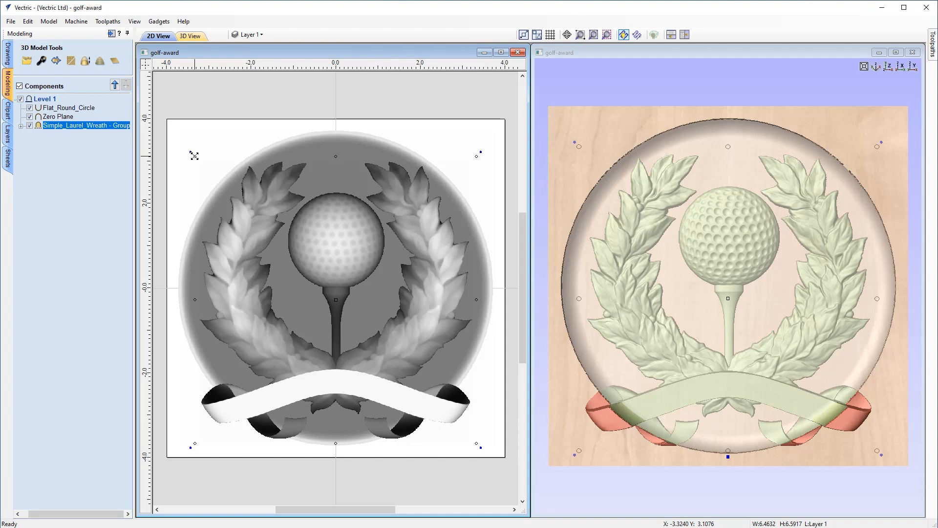
left_click_drag(194, 155, 214, 180)
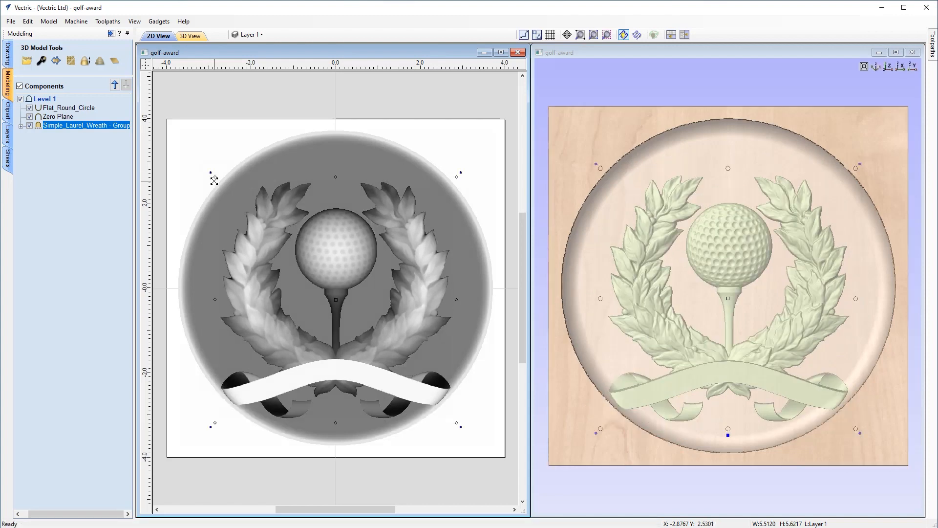
Step: Nudge the golf design group upward towards the middle of the round dish
key("Up")
key("Up")
key("Up")
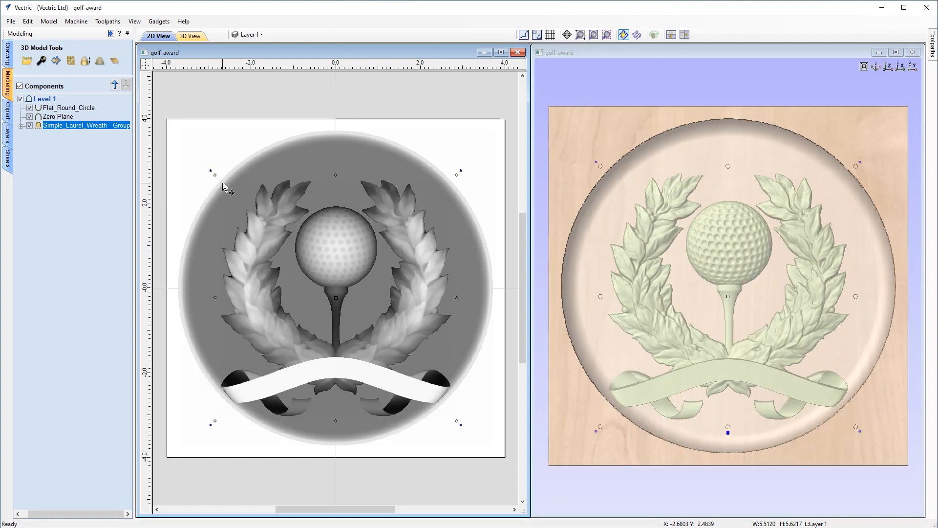
key("Up")
key("Up")
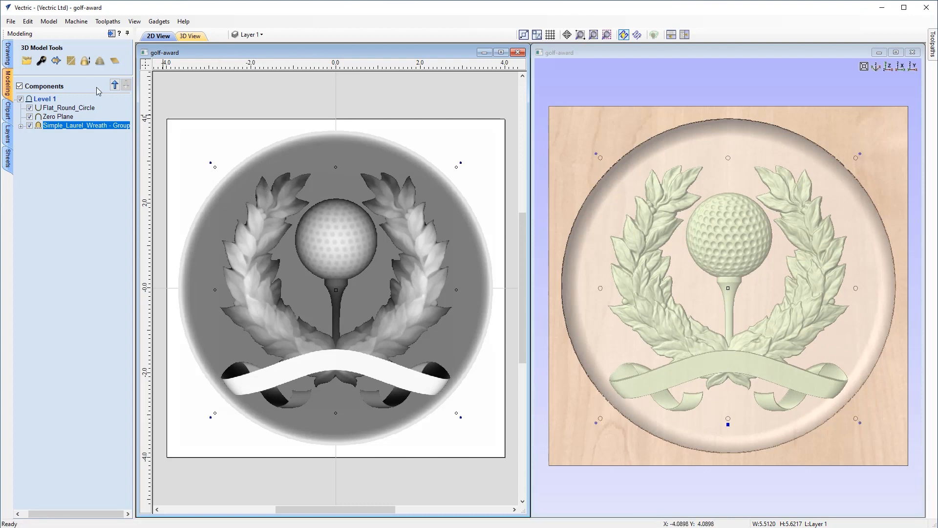
Step: Centre the golf design group on the Flat_Round_Circle component both horizontally and vertically with the alignment tools
left_click(10, 59)
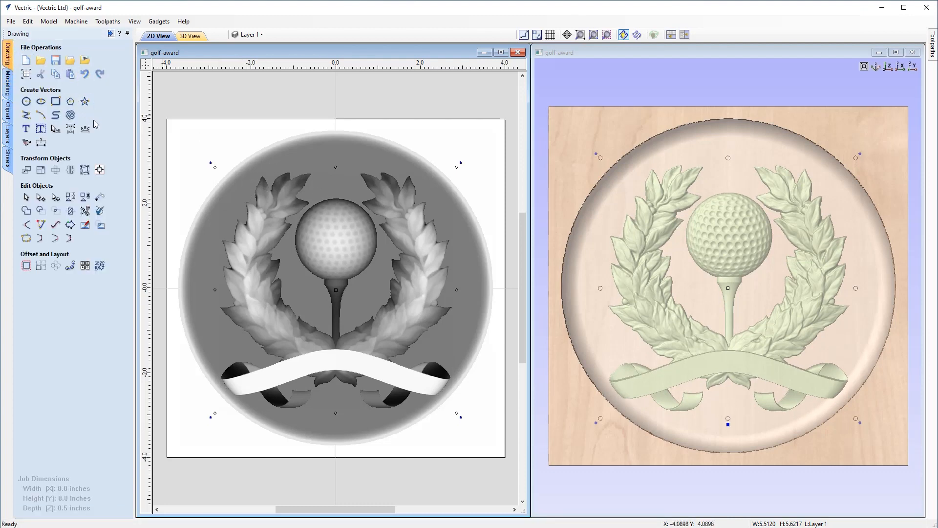
left_click(100, 170)
left_click(350, 245)
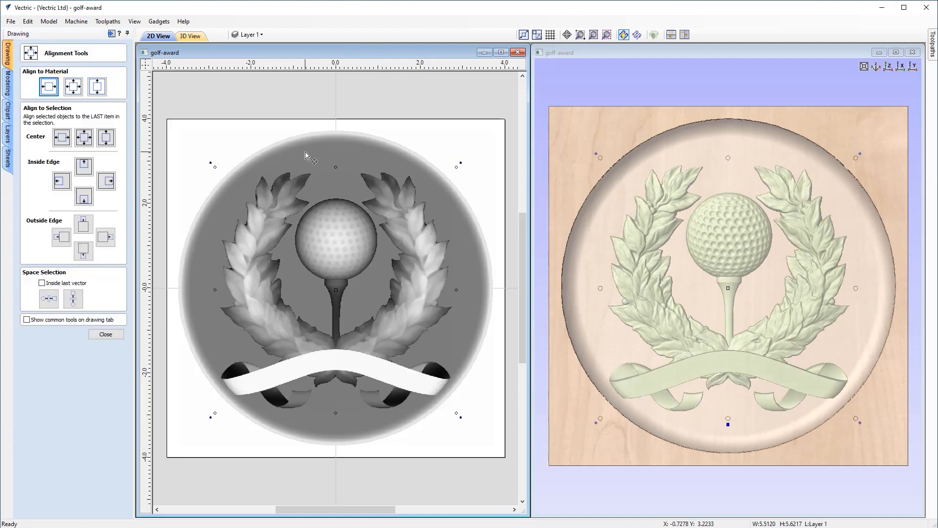
left_click(305, 152, "shift")
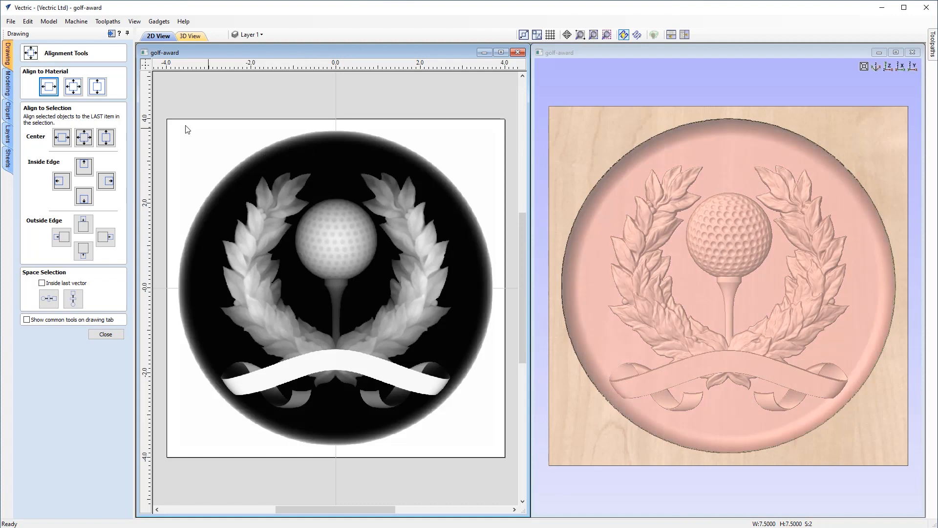
left_click(84, 141)
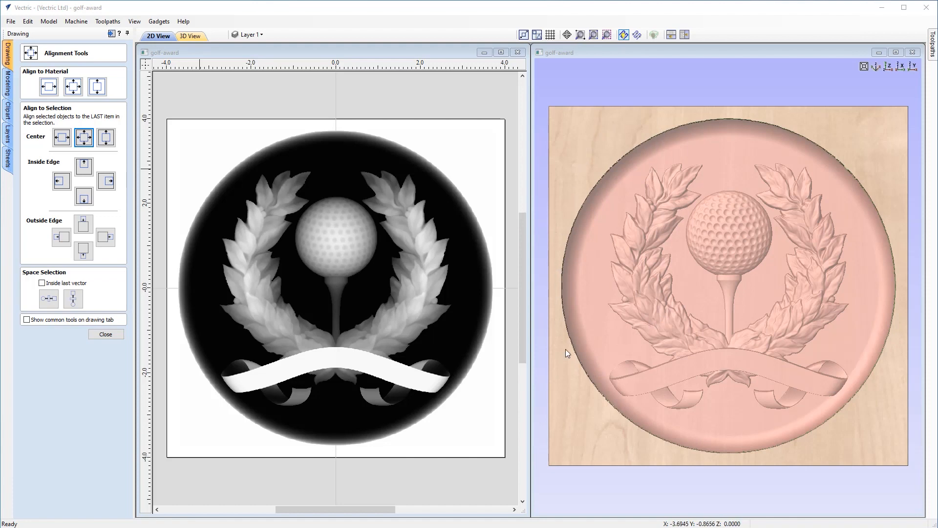
left_click(116, 333)
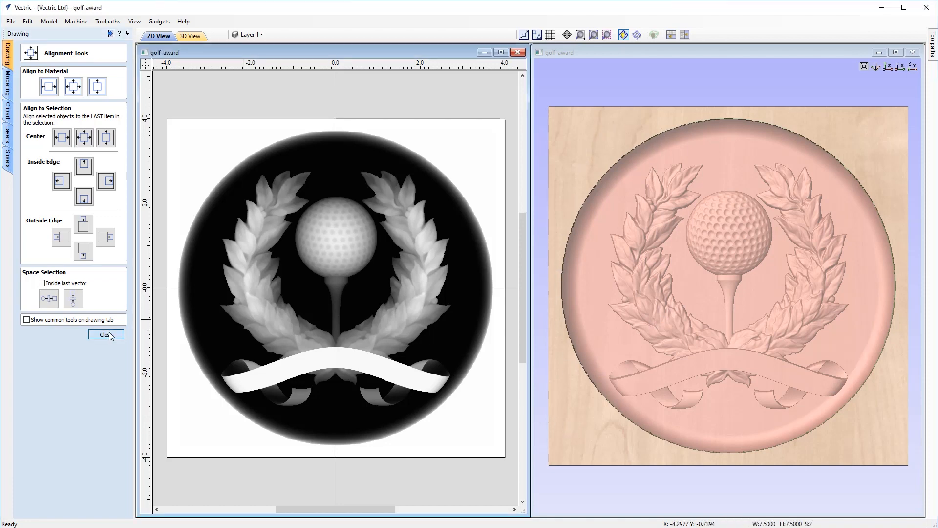
left_click(225, 206)
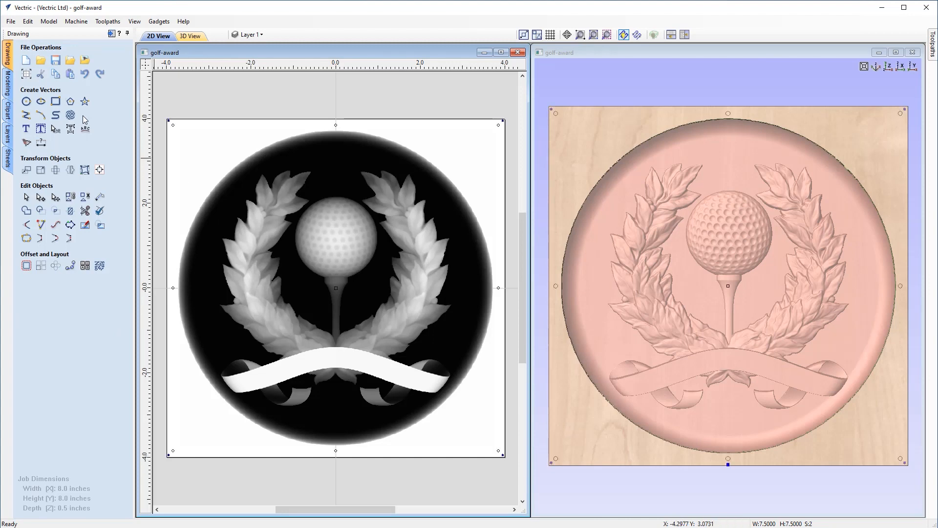
left_click(7, 84)
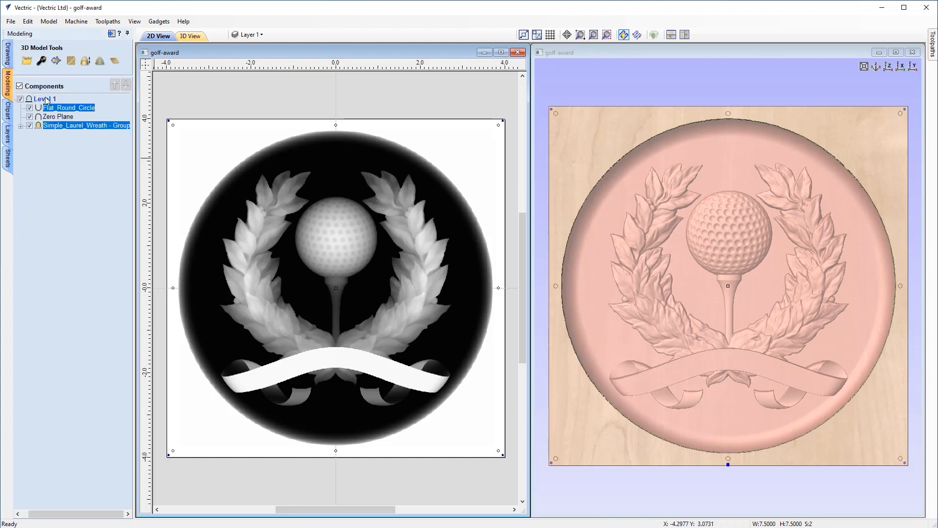
Step: Set the shape height of the Flat_Round_Circle dish component to 0.3 inches
double_click(61, 108)
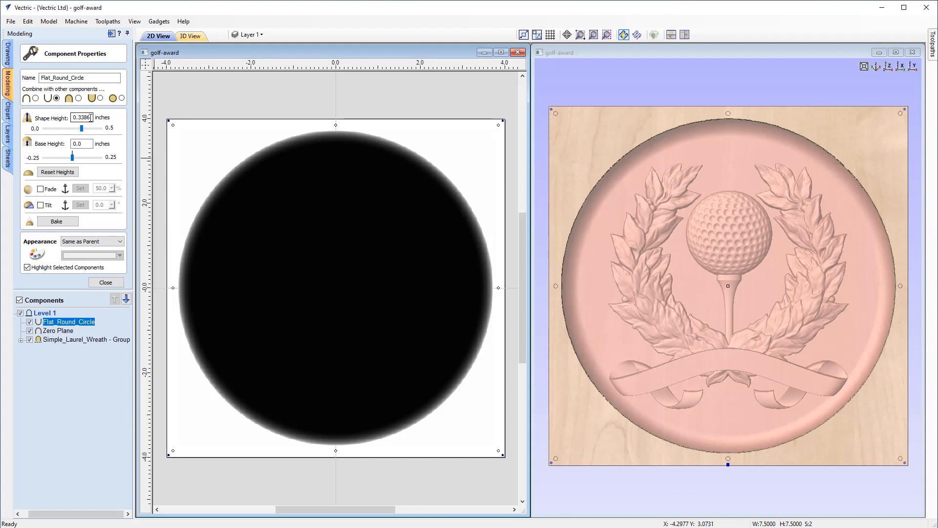
left_click_drag(92, 117, 80, 117)
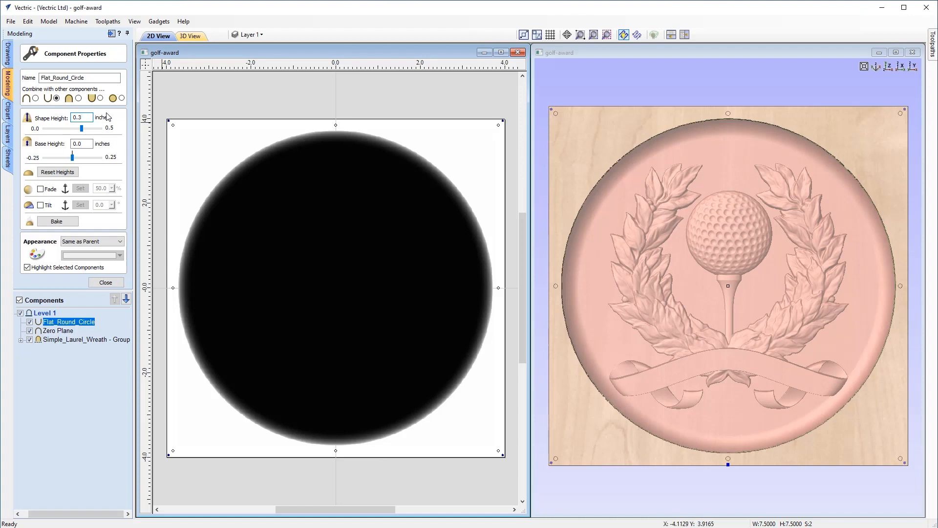
left_click(106, 282)
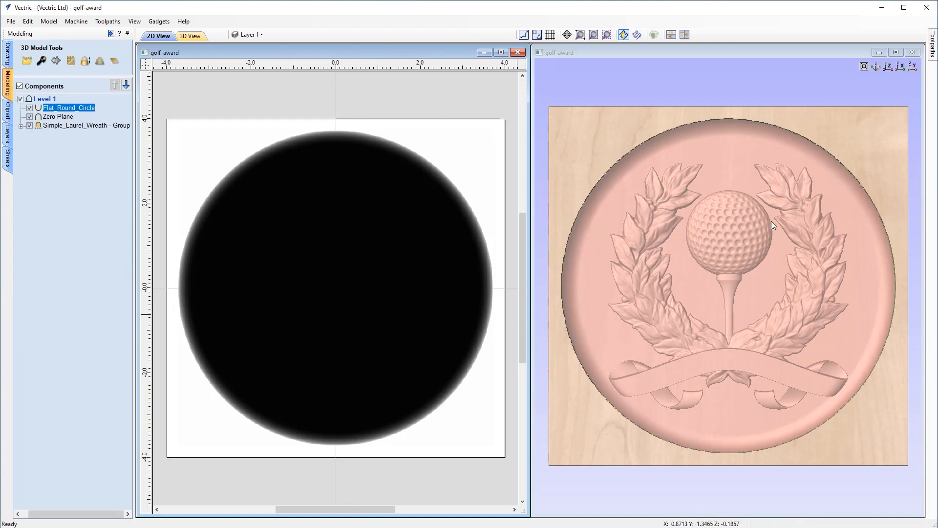
Step: Set the shape height of the Simple_Laurel_Wreath golf design group to 0.28 inches
left_click(736, 232)
left_click(734, 230)
left_click(734, 230)
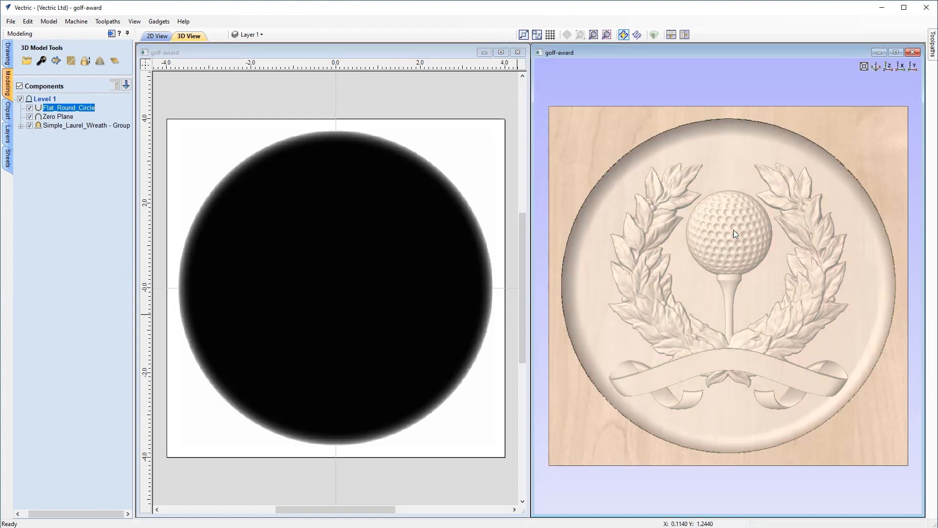
left_click(346, 361)
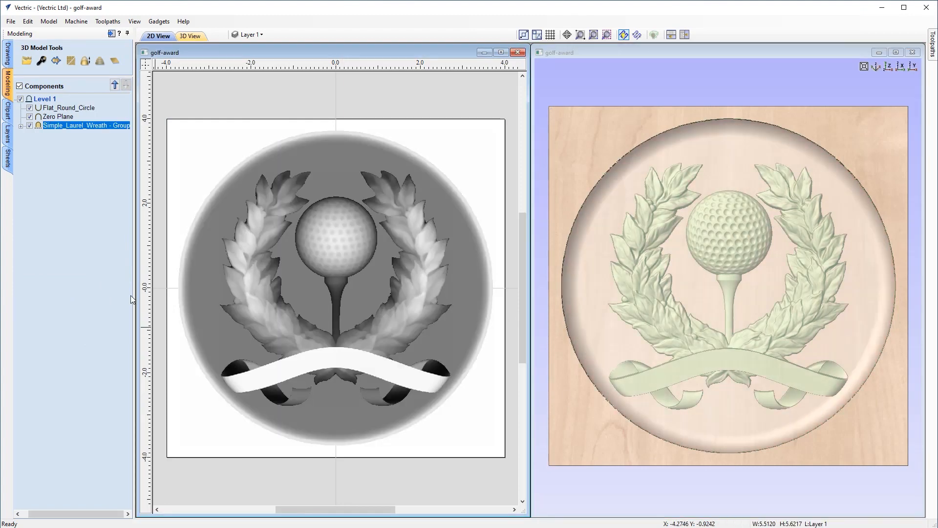
double_click(96, 126)
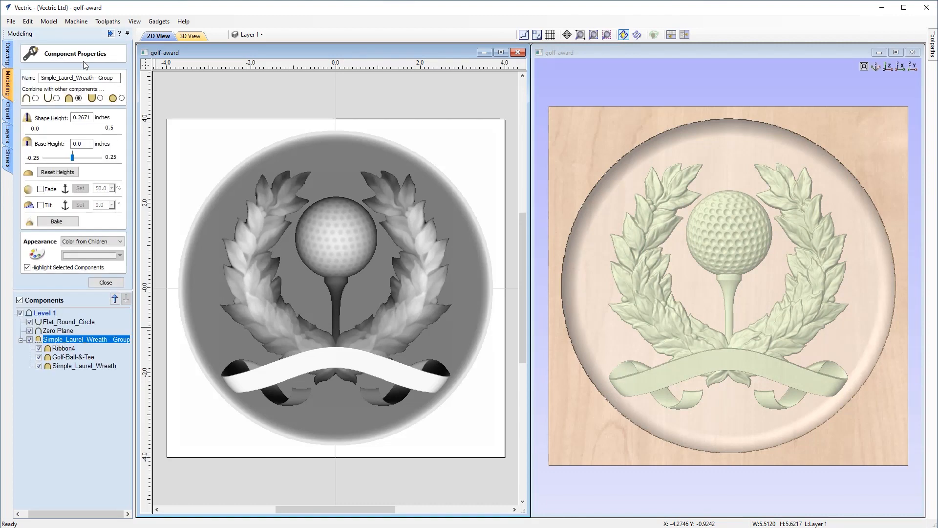
left_click(90, 118)
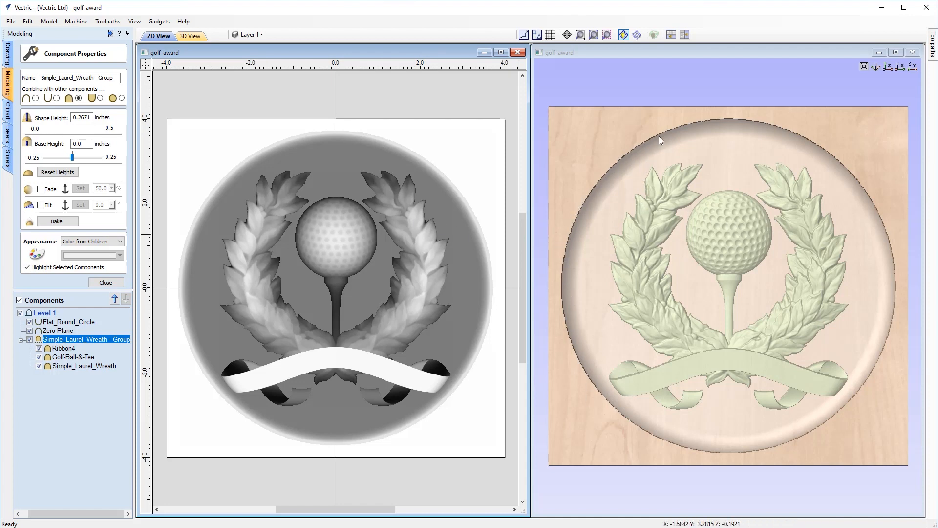
left_click(91, 117)
type("8")
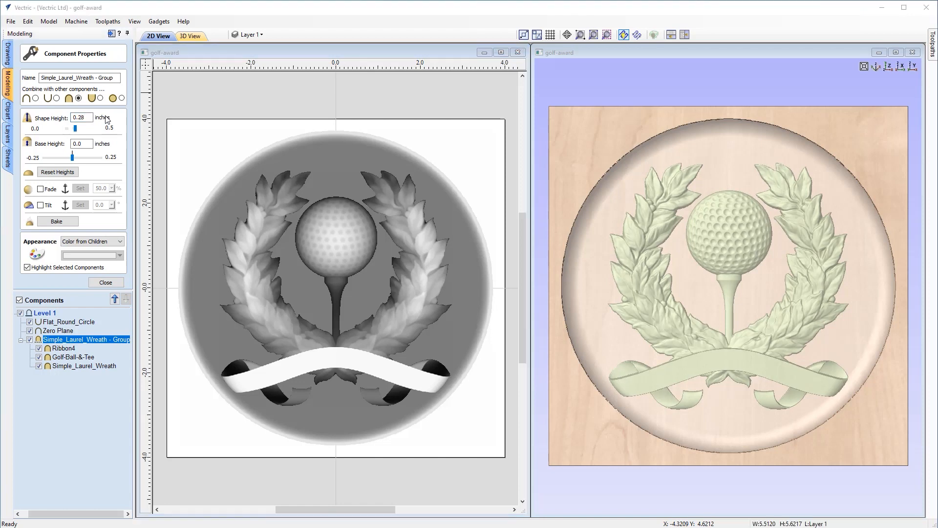
left_click(106, 284)
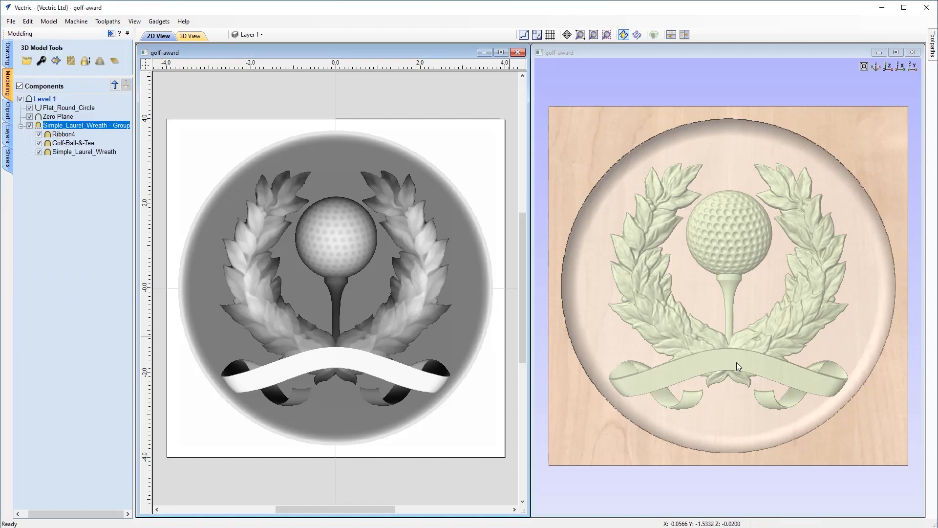
Step: Inspect the award's relief from a low angle and check the overall model thickness with the Scale Model Height tool
left_click_drag(637, 420, 775, 343)
left_click_drag(767, 345, 798, 373)
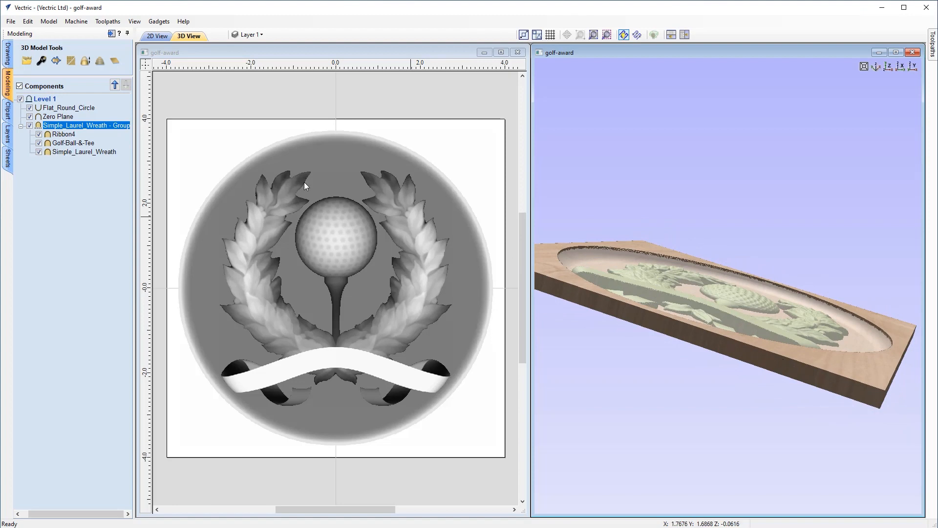
left_click(86, 62)
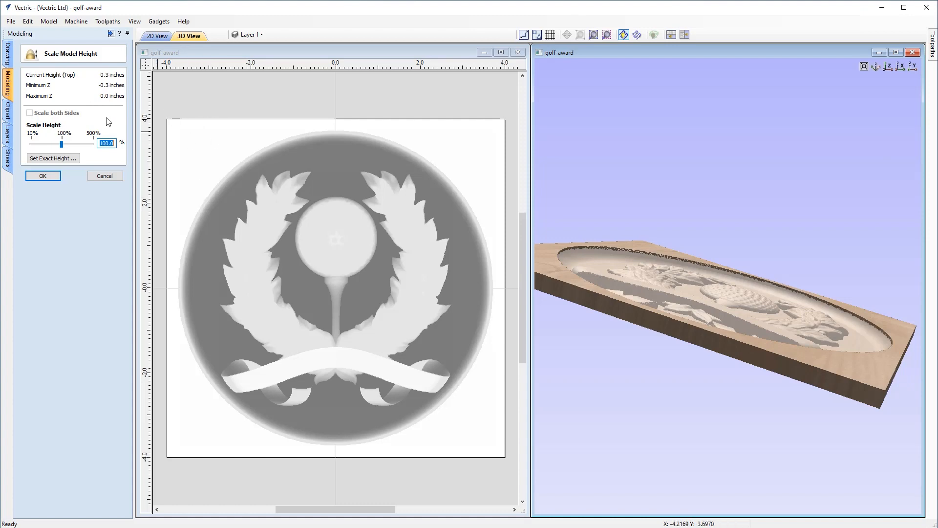
left_click(49, 178)
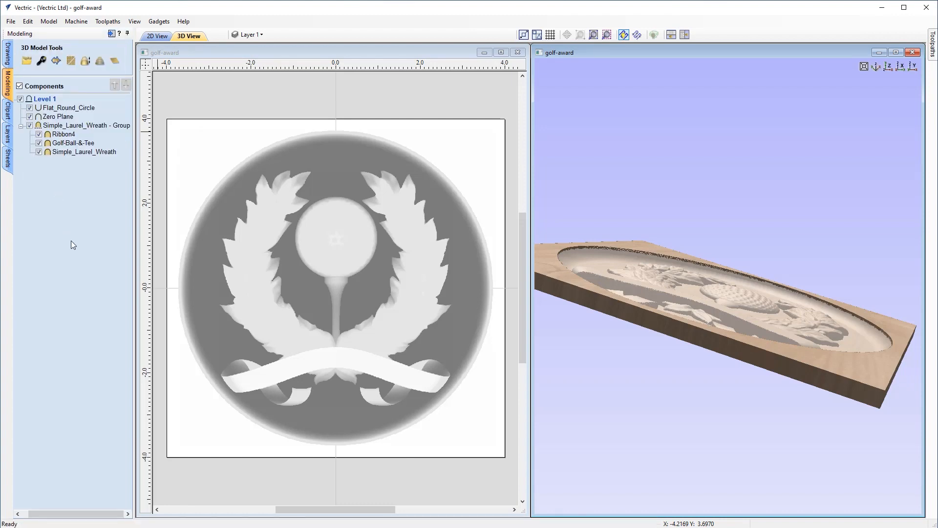
left_click(890, 69)
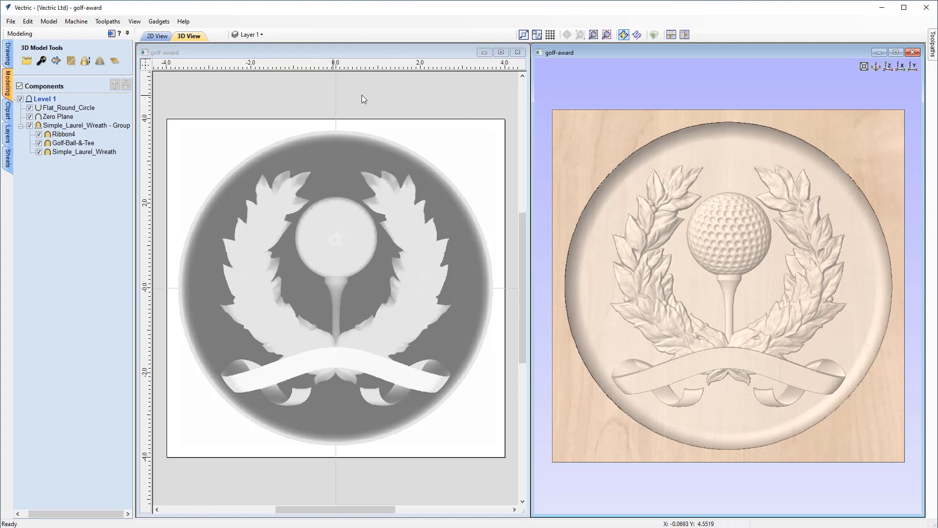
Step: In the enlarged 2D view, draw a line about 2.4 inches long at 15° from the ribbon's lower left end to the vertical centreline
left_click(500, 52)
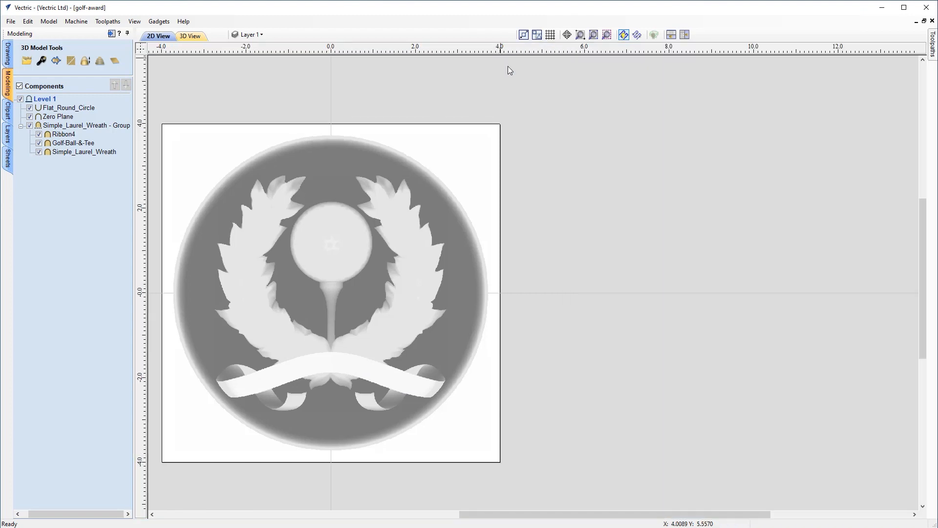
left_click(7, 55)
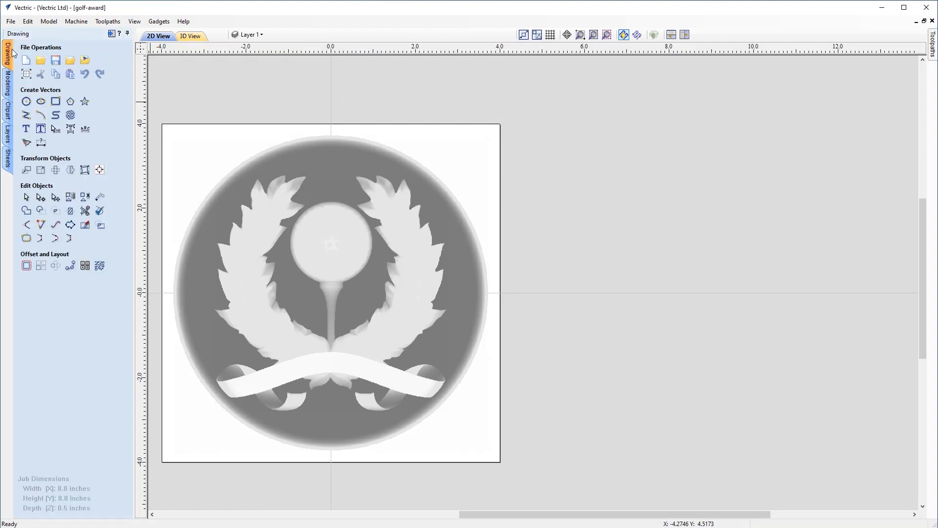
left_click(594, 35)
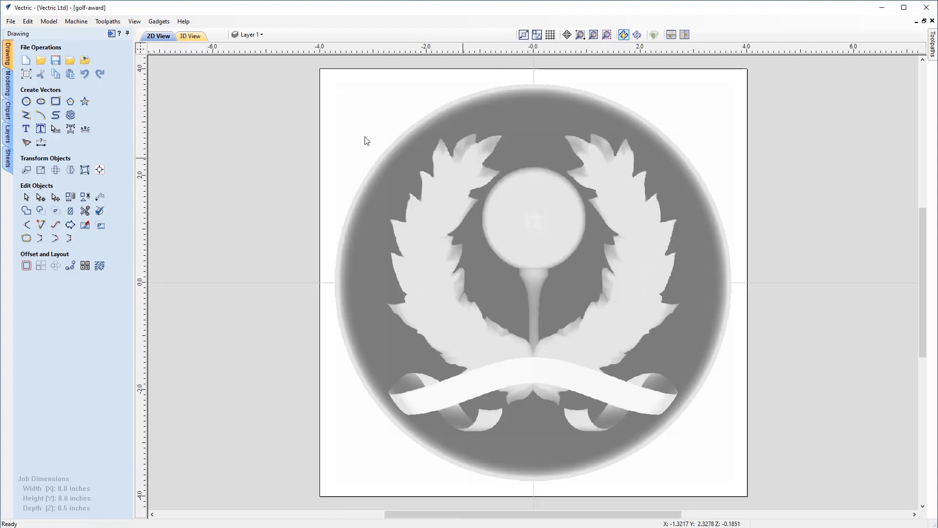
left_click(27, 117)
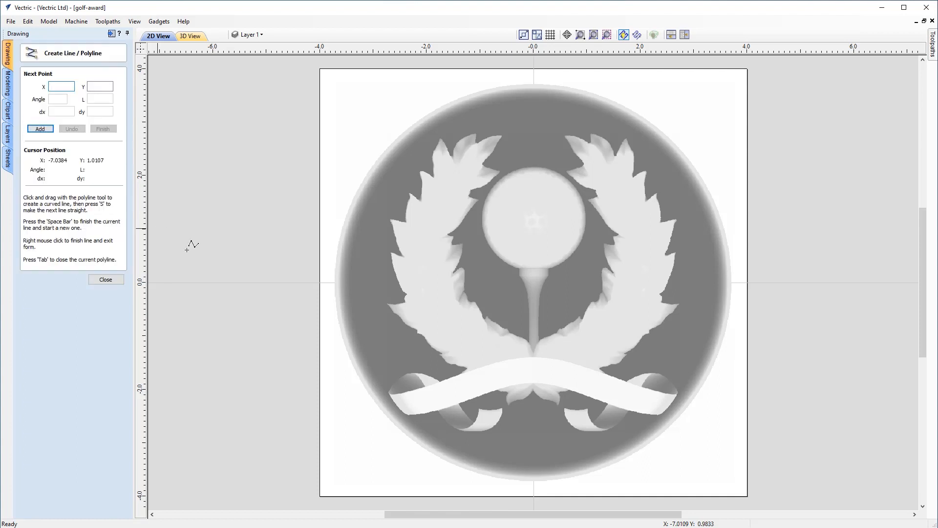
left_click(410, 411)
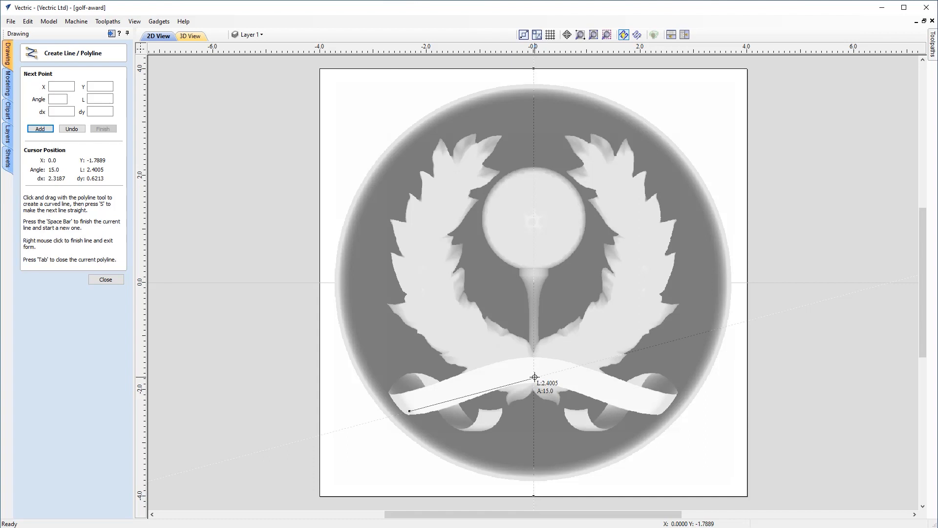
left_click(534, 377)
right_click(527, 379)
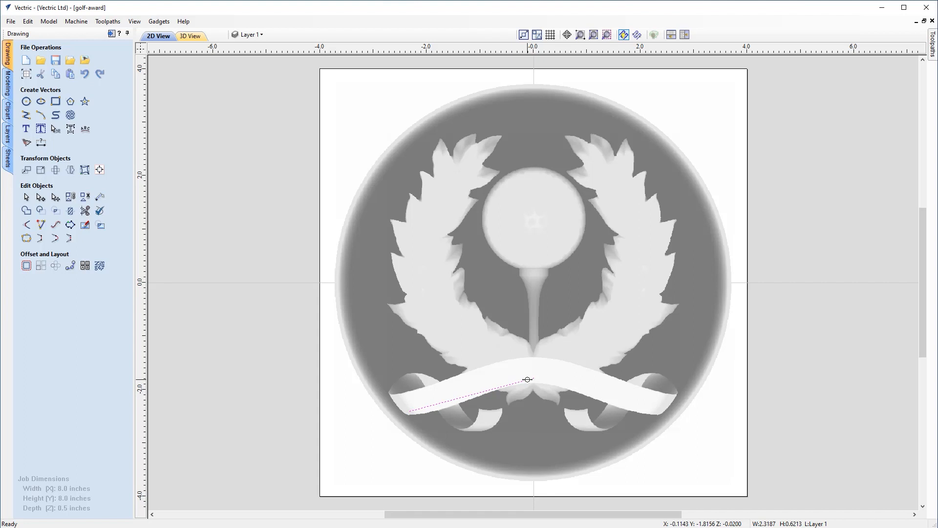
Step: Try mirroring the line horizontally about its inner end, with and without a copy, and undo each attempt
left_click(527, 379)
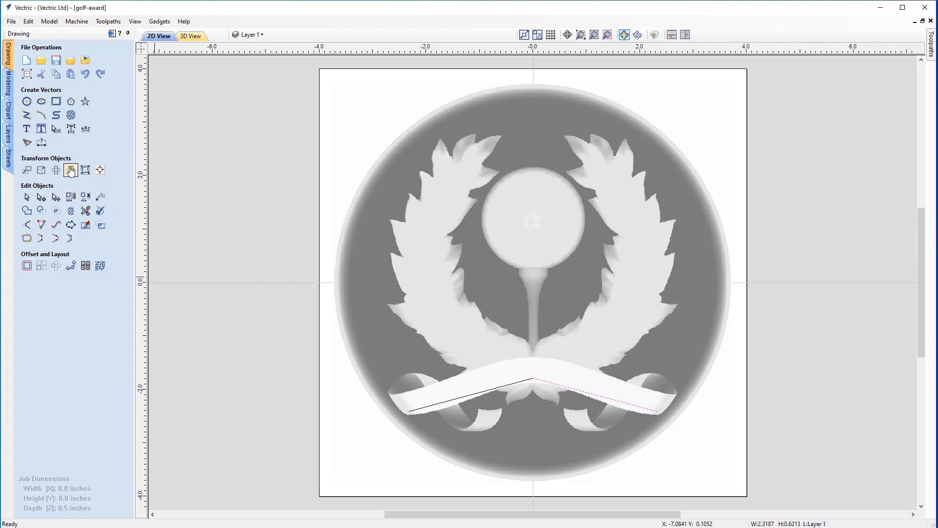
key("ctrl+z")
key("ctrl+y")
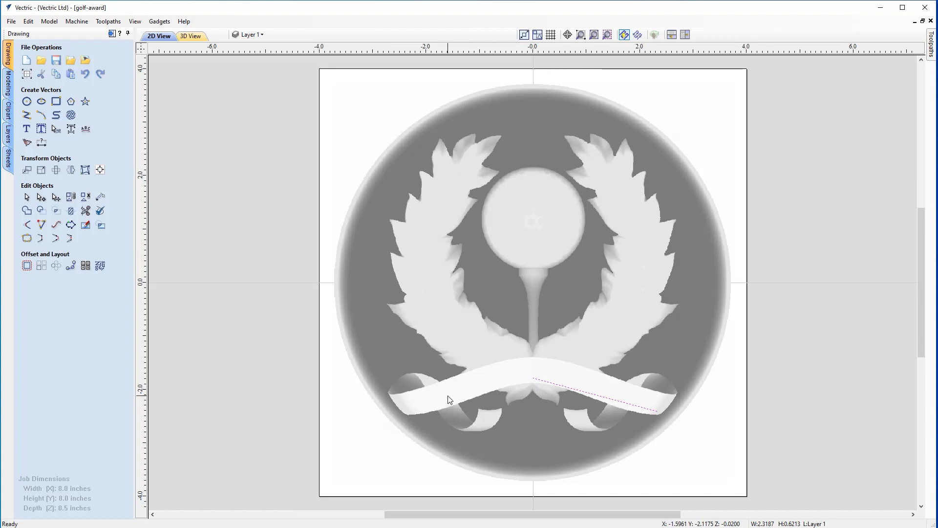
key("ctrl+z")
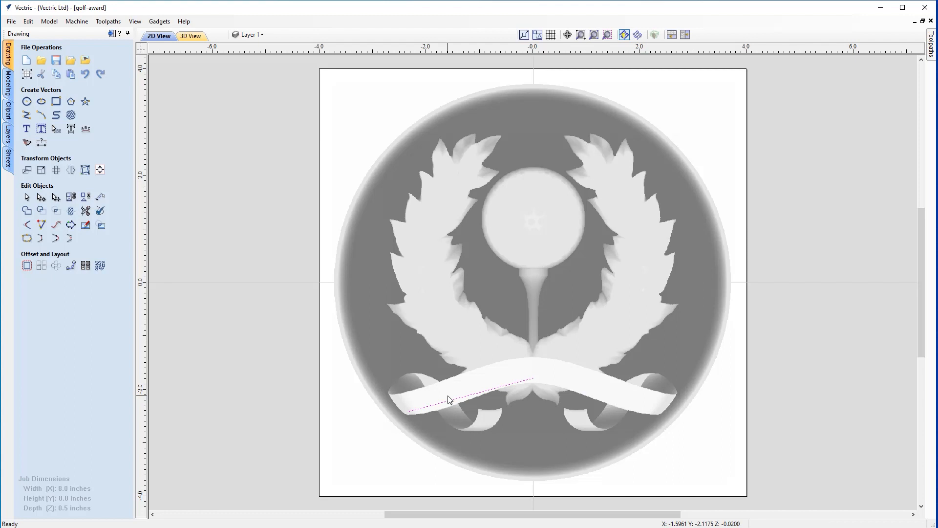
Step: Try mirroring the line vertically about its own centre and about the job's centrelines, with and without a copy, undoing each attempt
key("ctrl+h")
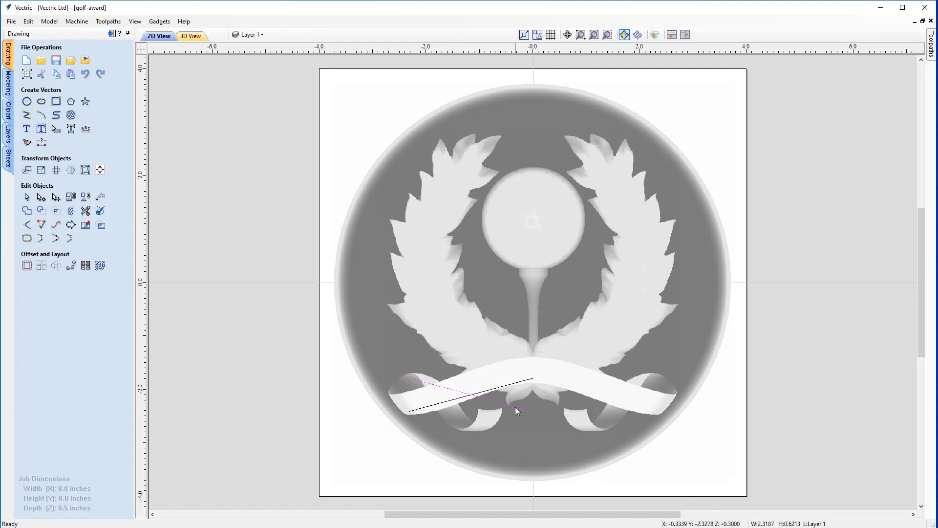
key("ctrl+z")
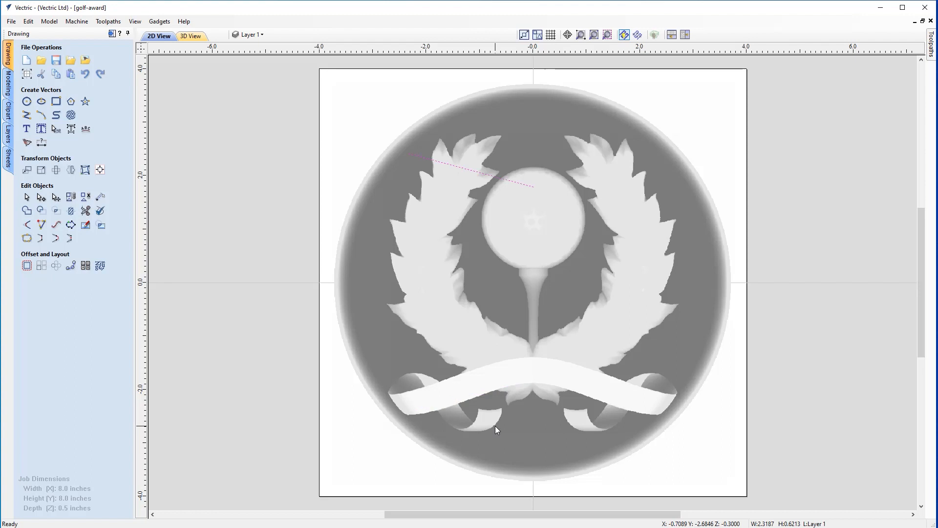
key("shift+v")
key("ctrl+z")
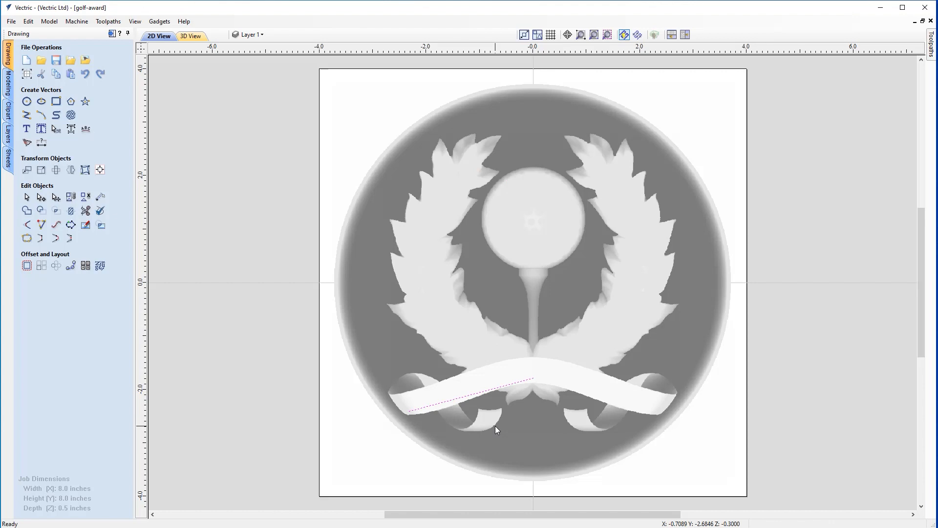
key("ctrl+y")
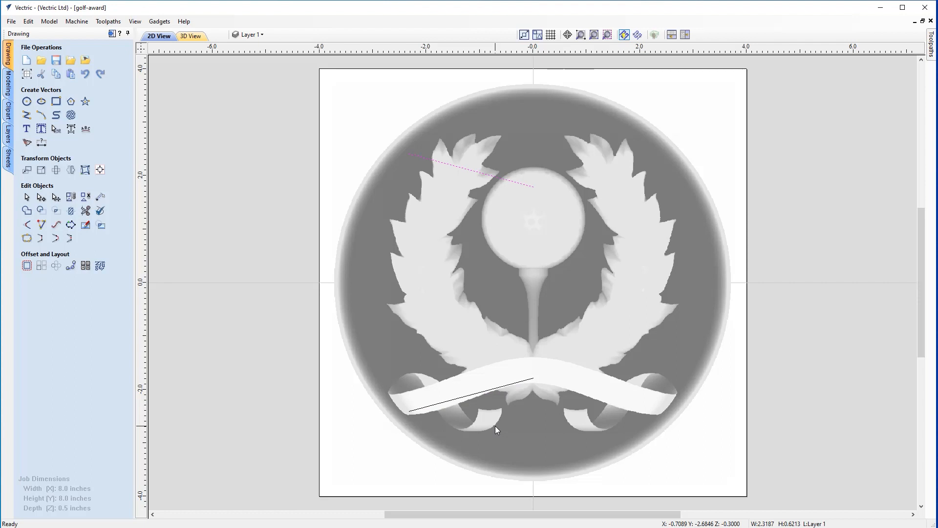
key("ctrl+z")
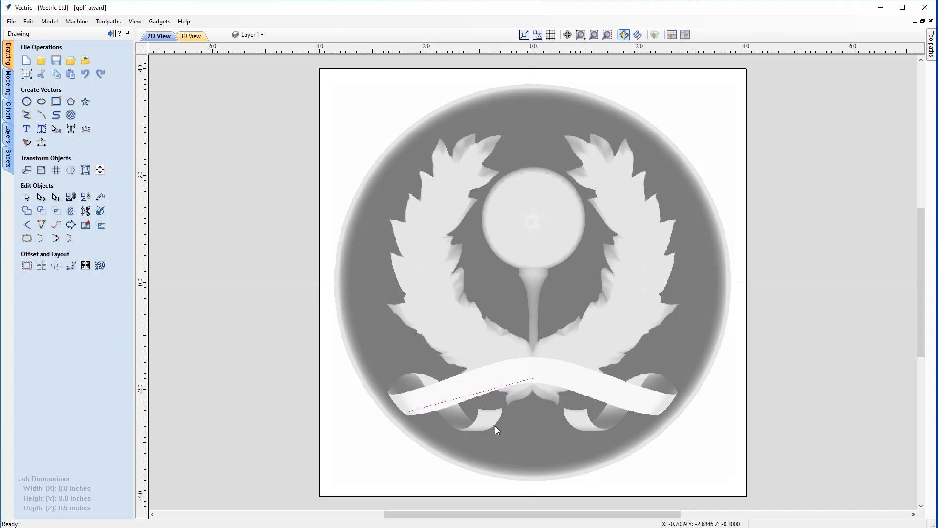
key("ctrl+shift+h")
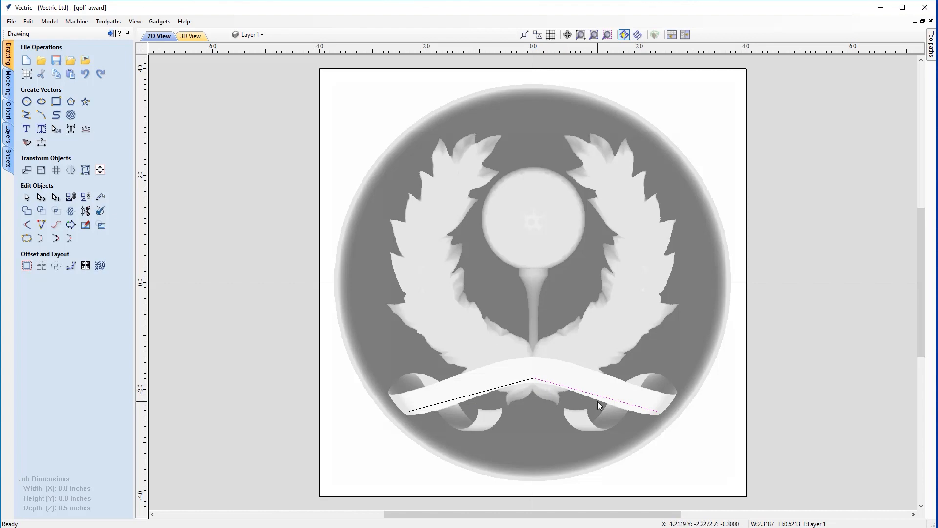
key("Escape")
Step: Enter node editing on the line over the ribbon's left half and convert its span to a Bezier curve
scroll(501, 406, "up", 3)
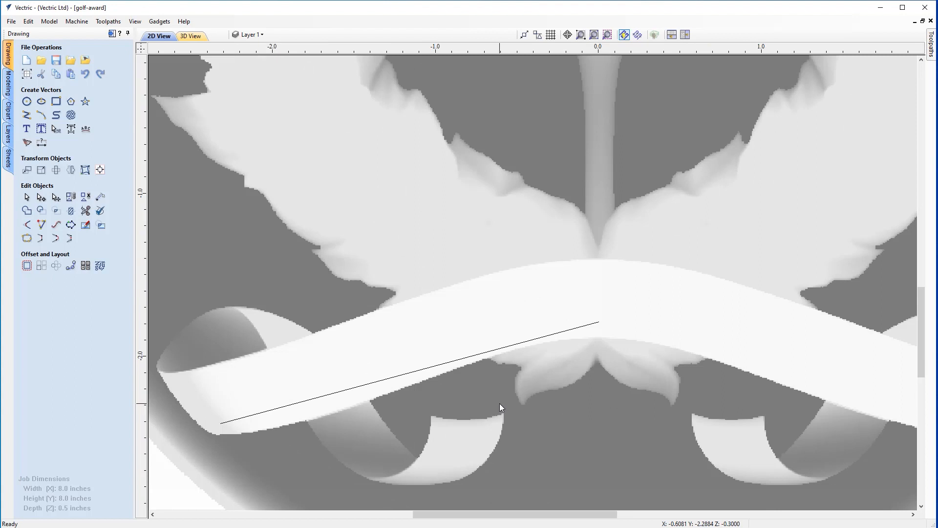
middle_click_drag(500, 403, 532, 415)
left_click(486, 377)
double_click(487, 377)
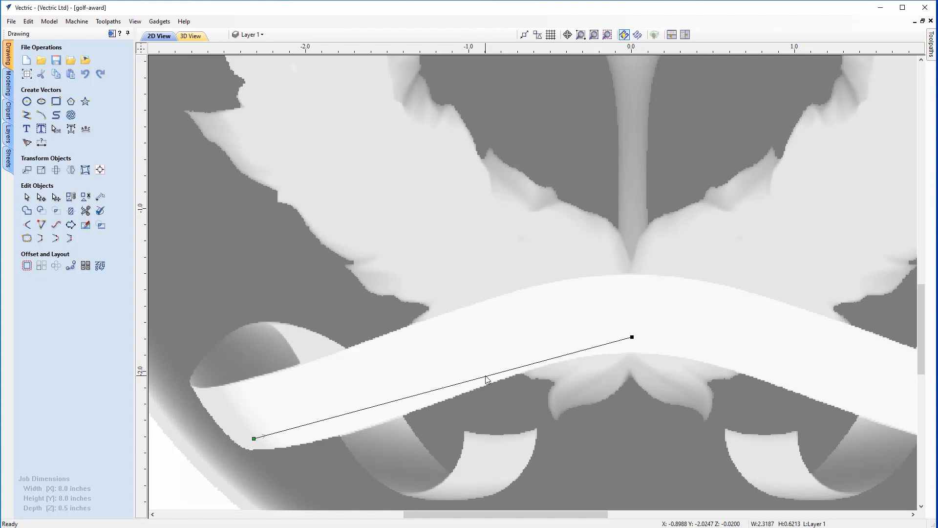
right_click(487, 379)
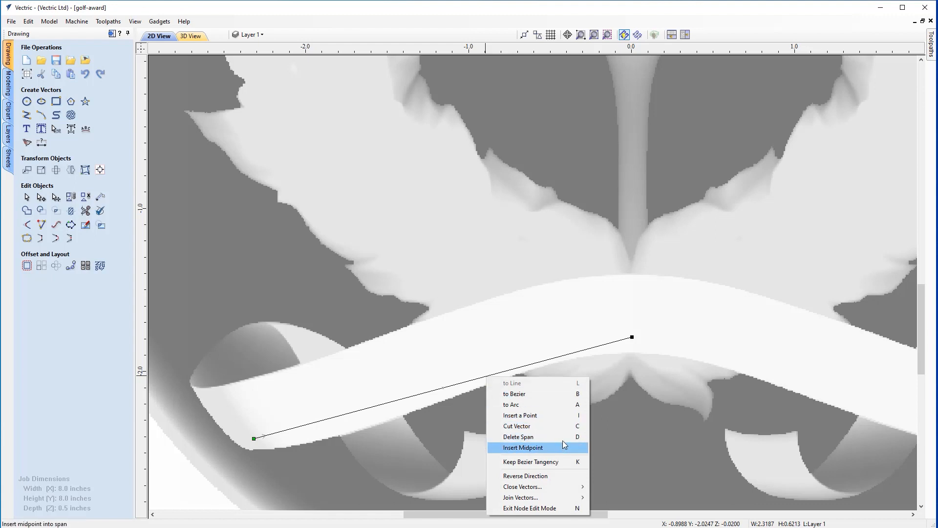
left_click(527, 396)
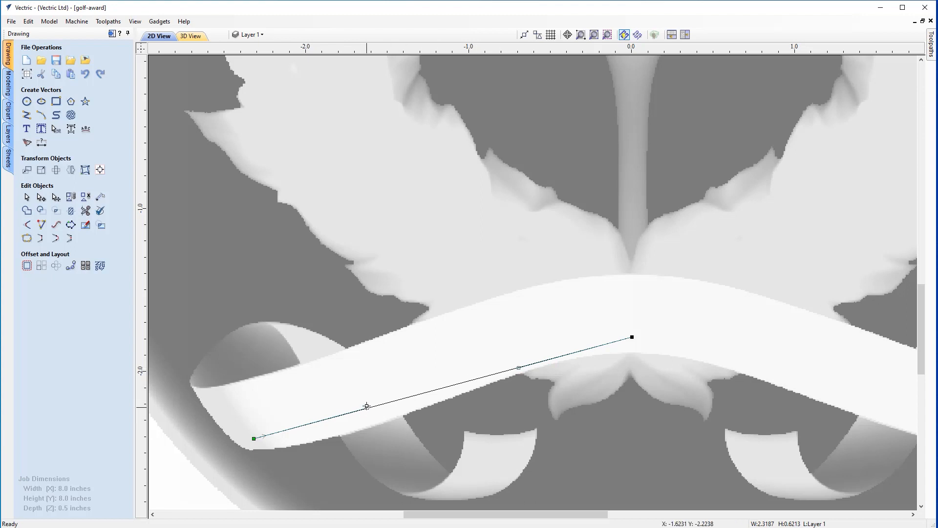
Step: Adjust both Bezier control handles to bend the line into a shallow S-curve matching the ribbon's flow
left_click_drag(368, 406, 370, 423)
scroll(410, 430, "up", 1)
middle_click_drag(410, 431, 444, 416)
left_click_drag(577, 336, 574, 306)
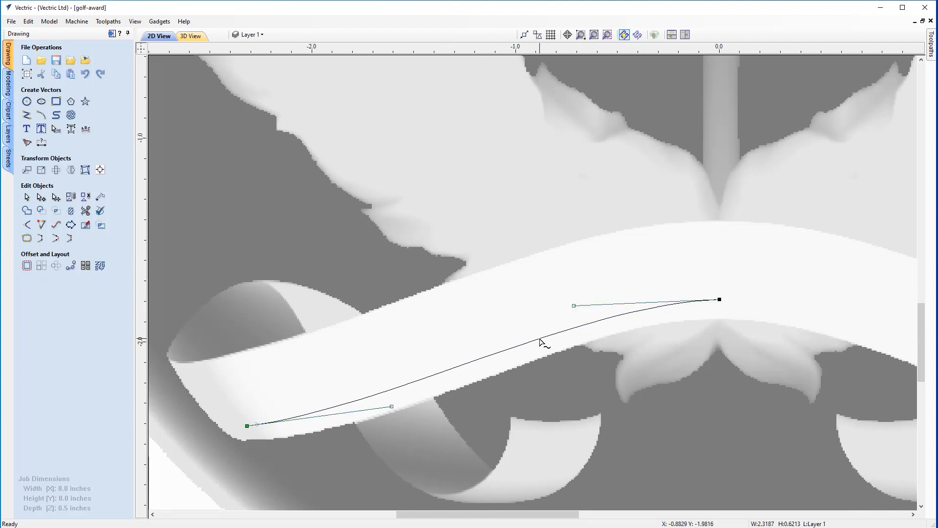
Step: Move the curve's end nodes onto the ribbon's lower edge, refine both handles to trace the left half, and finish node editing
left_click_drag(720, 299, 720, 317)
left_click_drag(246, 425, 248, 440)
left_click_drag(392, 421, 385, 435)
left_click_drag(574, 324, 572, 319)
left_click_drag(384, 436, 384, 443)
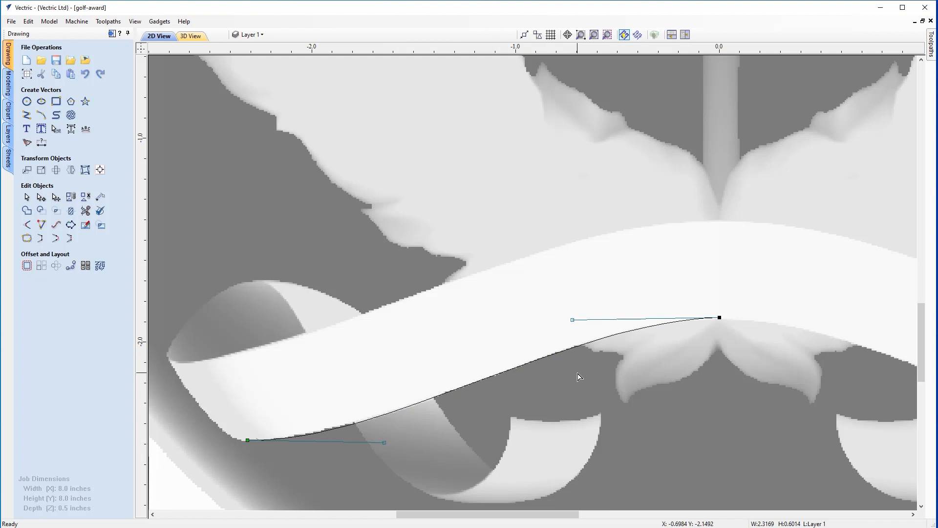
left_click(27, 197)
left_click(86, 214)
scroll(744, 364, "down", 4)
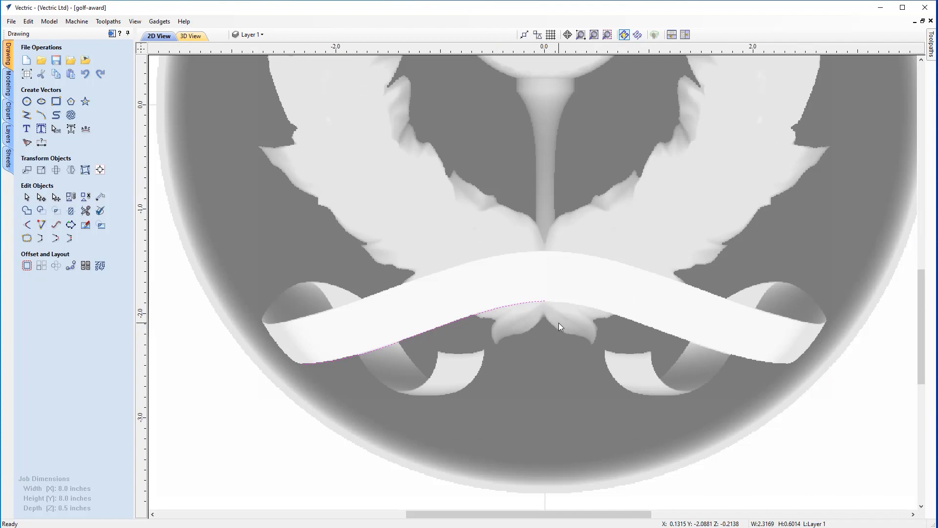
Step: Mirror a copy of the left ribbon-edge curve across the job centre to trace the ribbon's right half
key("ctrl+shift+h")
scroll(559, 318, "up", 5)
scroll(716, 287, "down", 3)
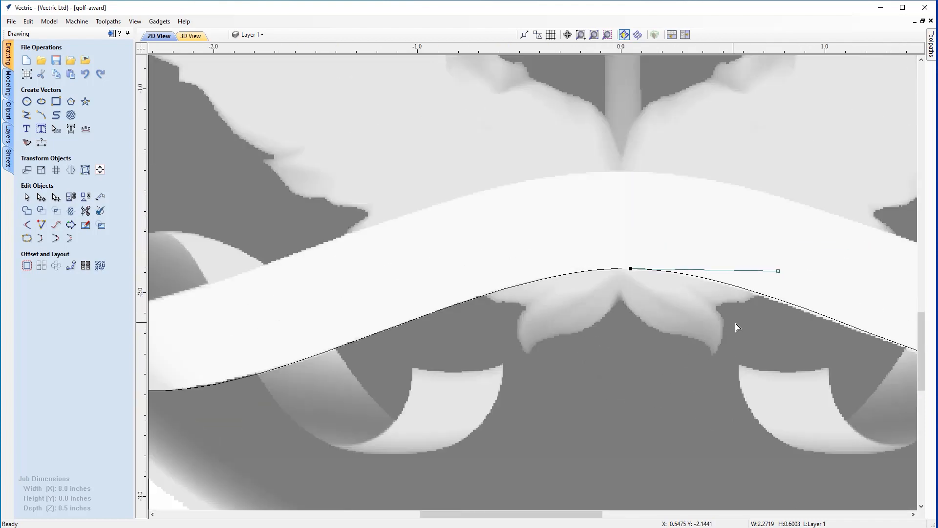
scroll(753, 335, "down", 1)
middle_click_drag(771, 342, 619, 320)
left_click(695, 327)
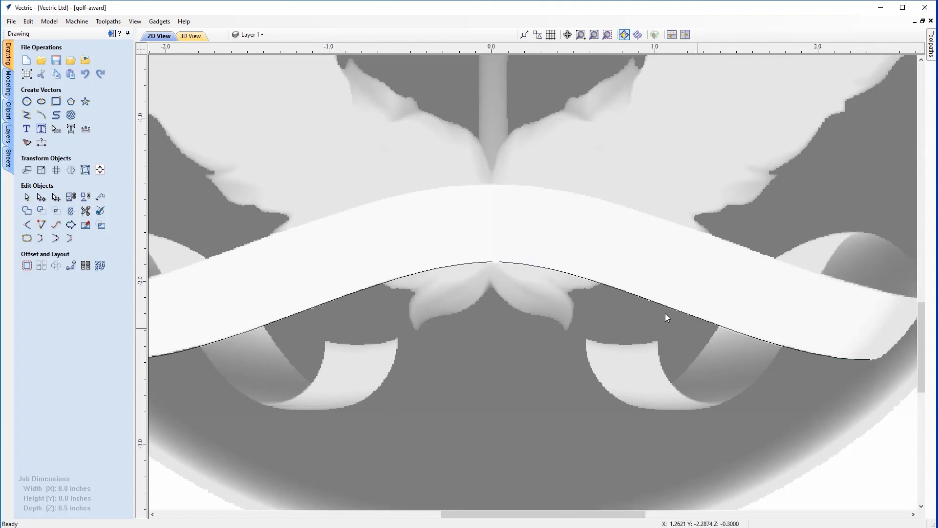
Step: Join the left and right ribbon-edge curves at the centre by moving their end points together
left_click(562, 272)
left_click(453, 264, "shift")
scroll(498, 276, "up", 2)
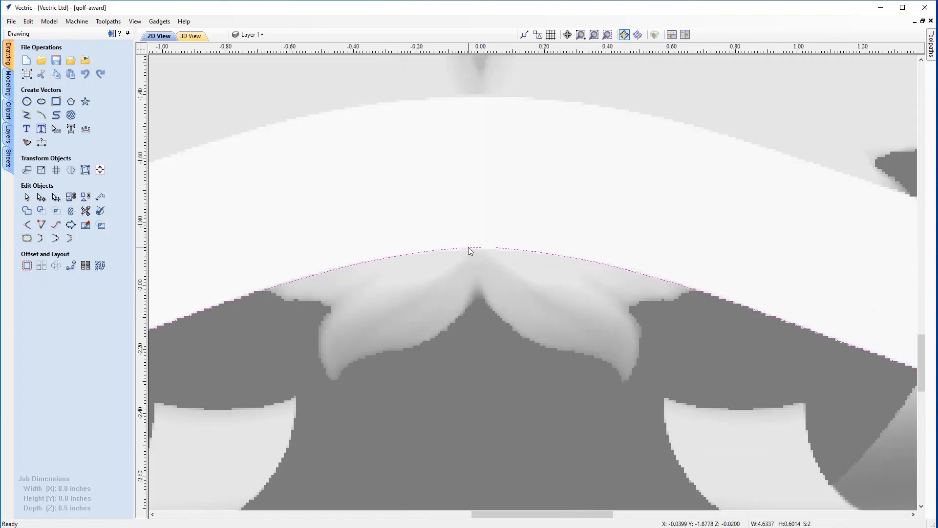
right_click(452, 249)
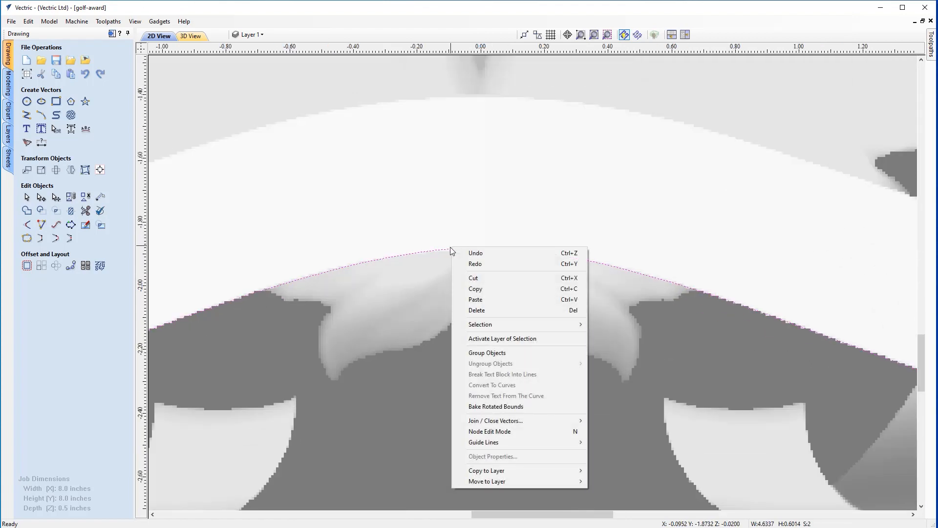
mouse_move(518, 421)
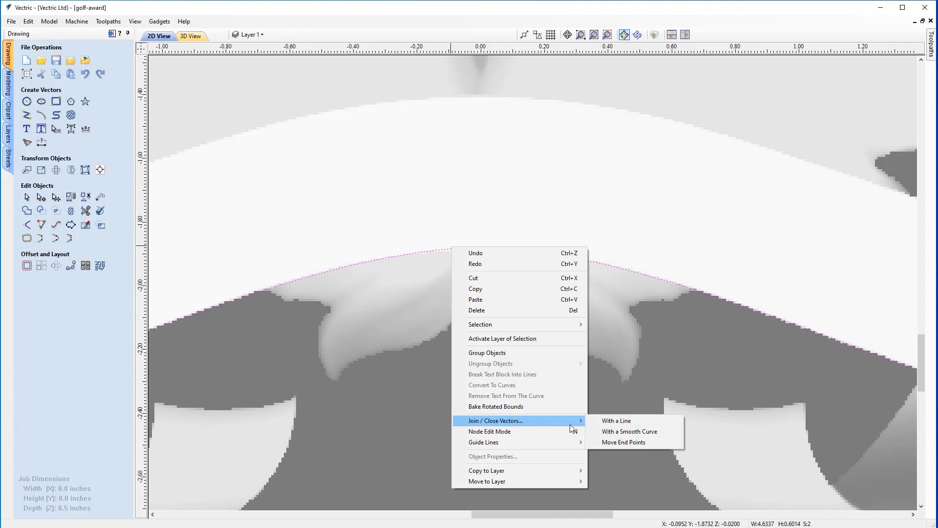
left_click(620, 442)
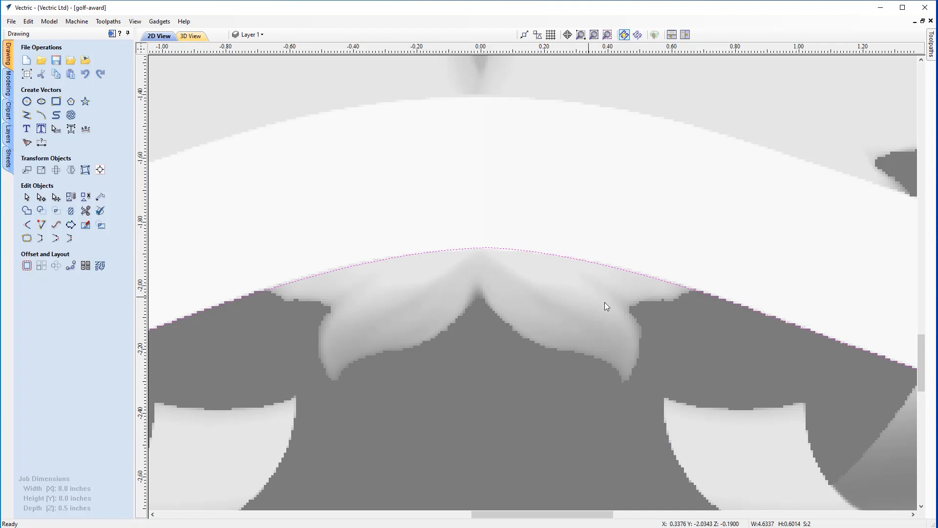
scroll(631, 318, "down", 5)
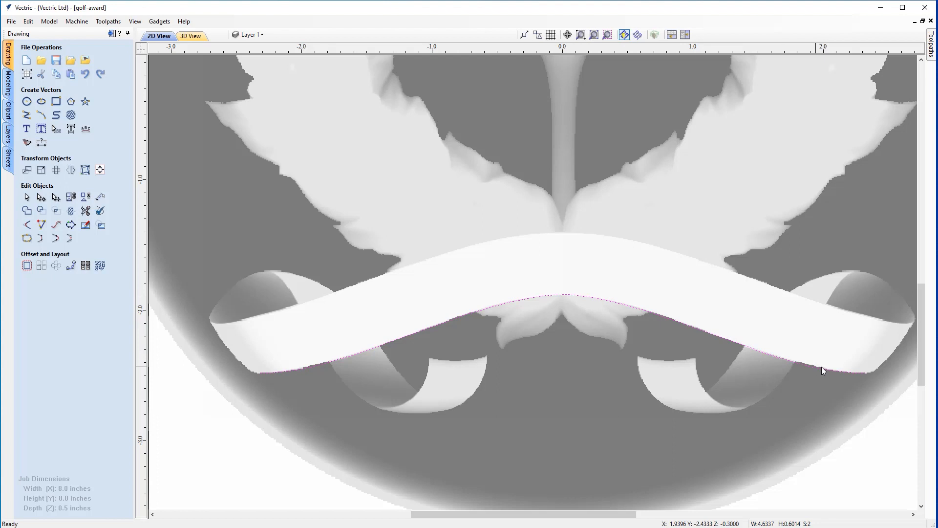
Step: Nudge the joined curve slightly upward so it sits just inside the ribbon's lower edge
left_click(571, 296)
key("Up")
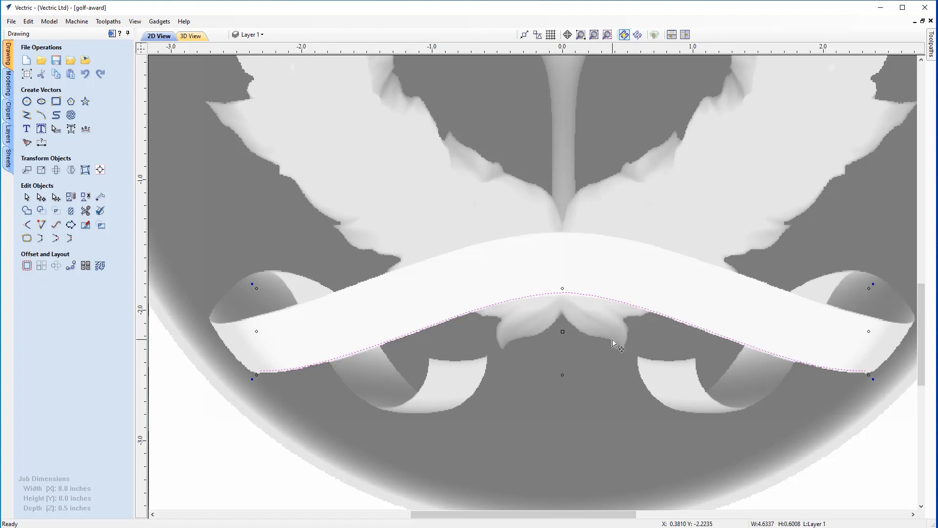
key("Up")
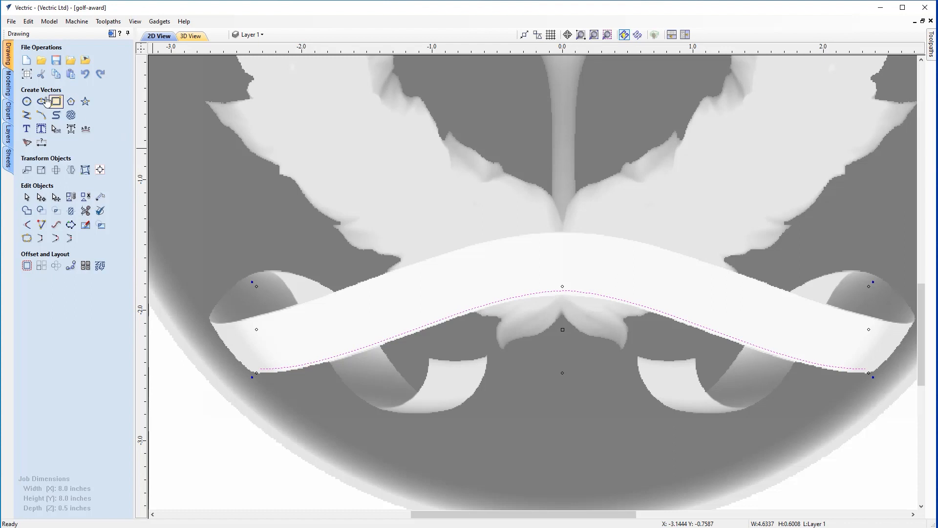
Step: Create the text HOLE IN ONE over the ribbon in bold Arial with a text height of 0.35 inches
left_click(27, 130)
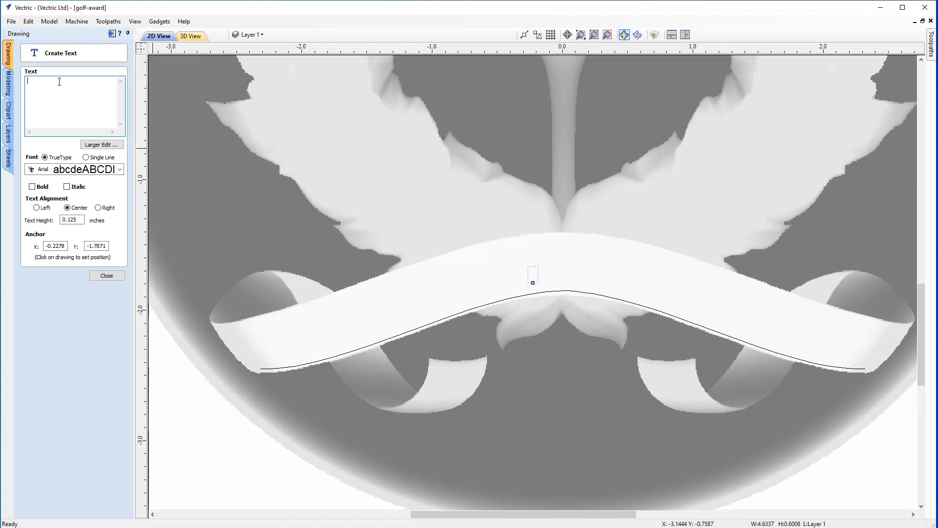
type("HOLE IN")
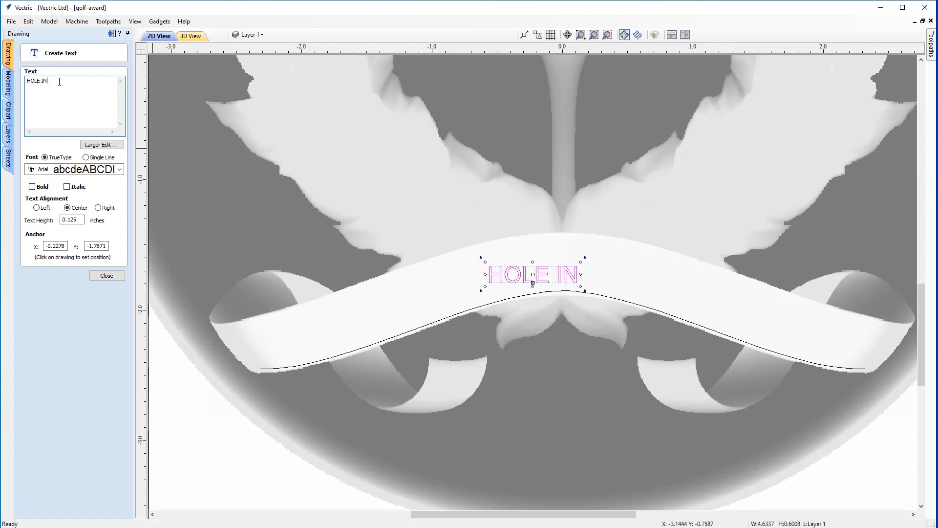
type(" ONE")
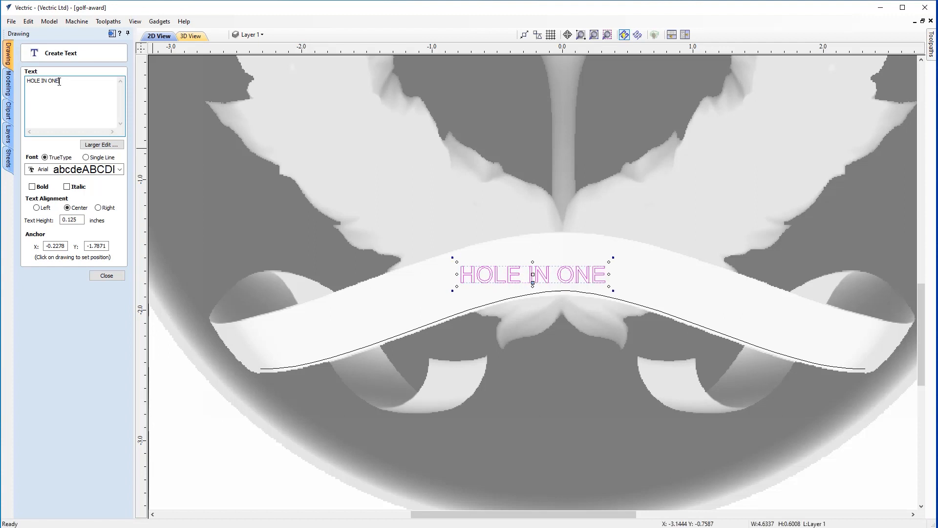
left_click(32, 187)
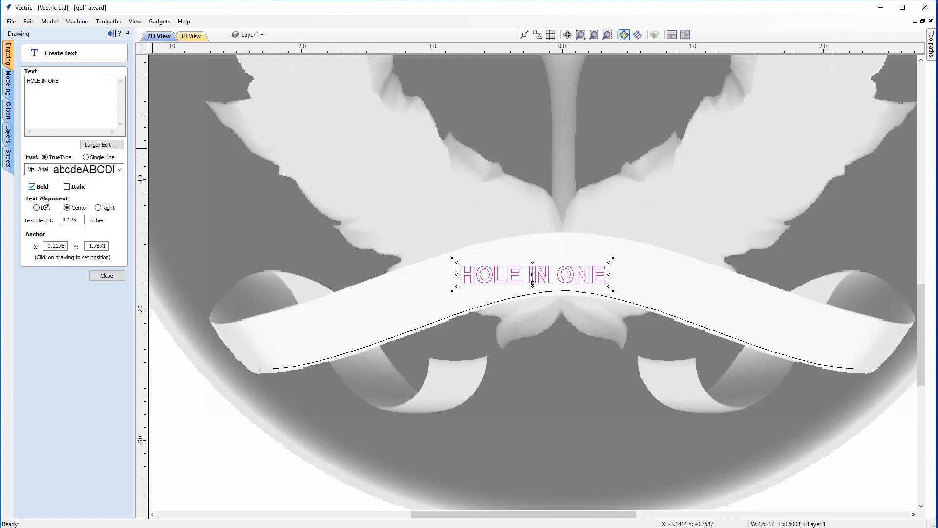
left_click(81, 218)
key("BackSpace")
key("BackSpace")
key("BackSpace")
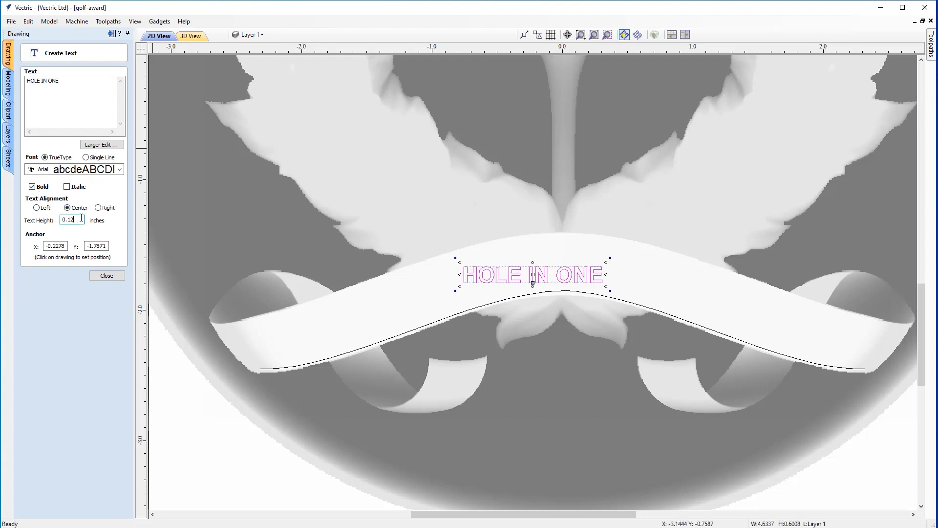
type("35")
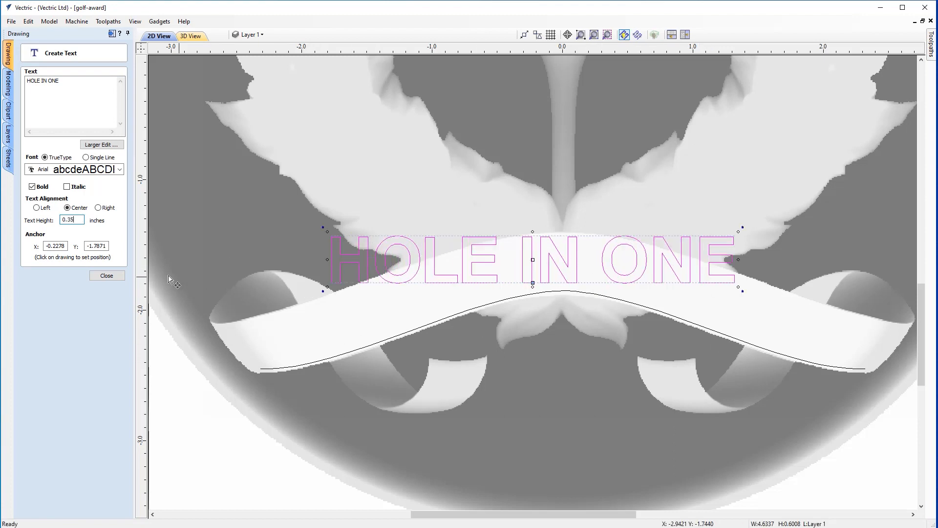
left_click(107, 275)
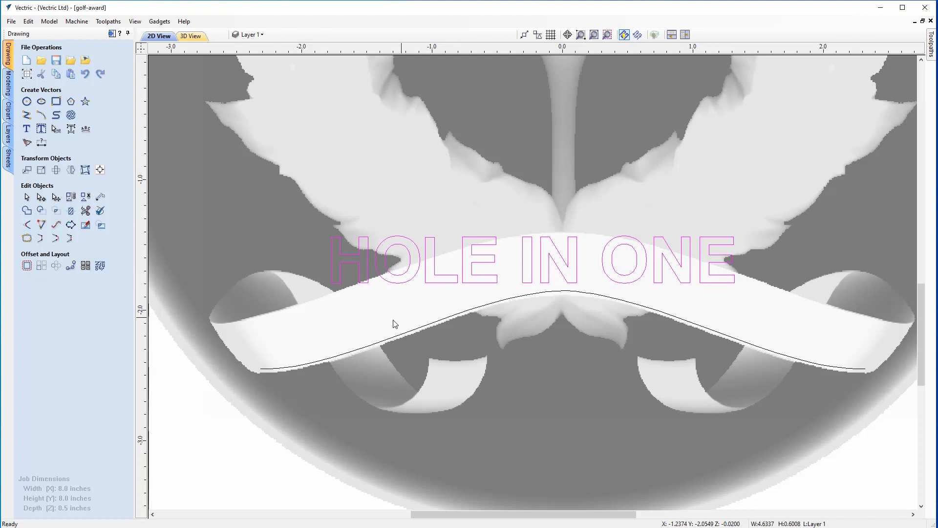
Step: Wrap the HOLE IN ONE text onto the joined ribbon curve with the Text On A Curve tool
left_click(550, 292)
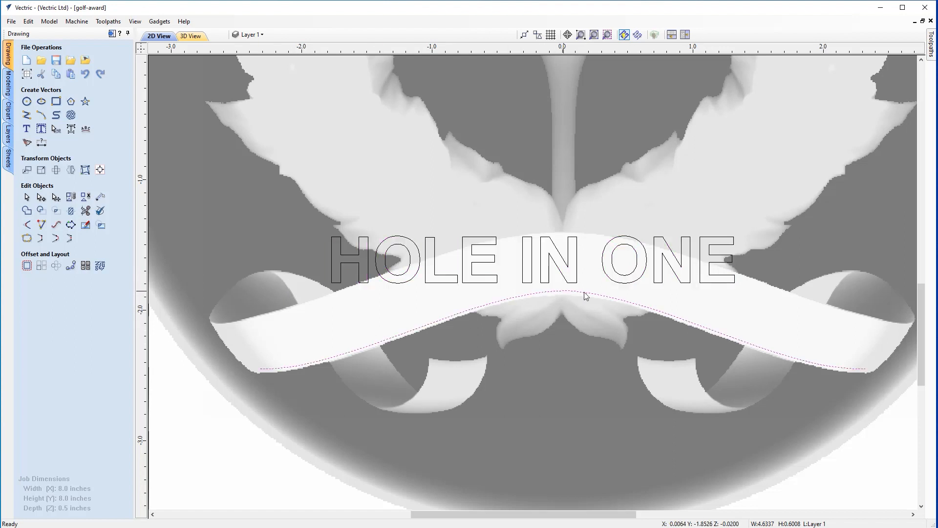
left_click(637, 286, "shift")
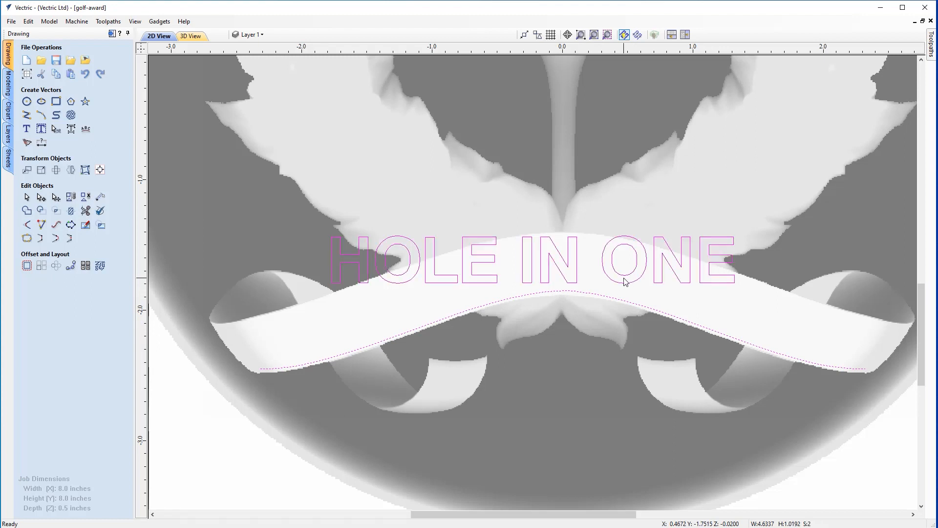
left_click(86, 130)
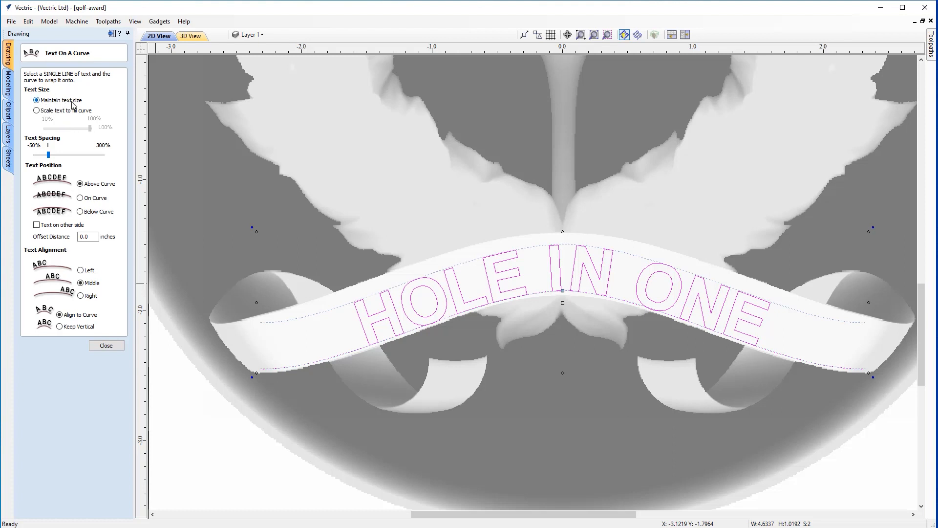
Step: Try scaling the text to fill the curve and placing it on and below the curve, restoring the maintained size and above-curve position
left_click(37, 111)
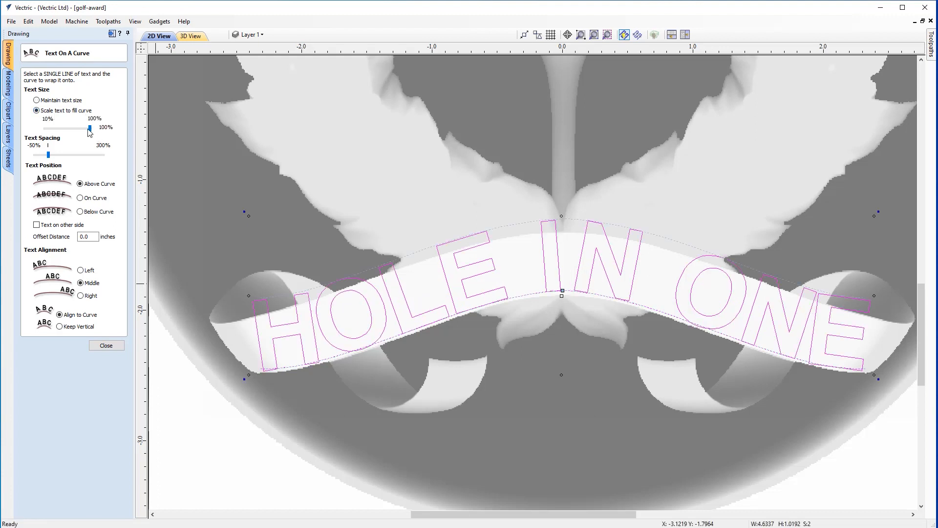
mouse_move(90, 128)
left_mouse_down()
mouse_move(69, 129)
mouse_move(73, 135)
left_mouse_up()
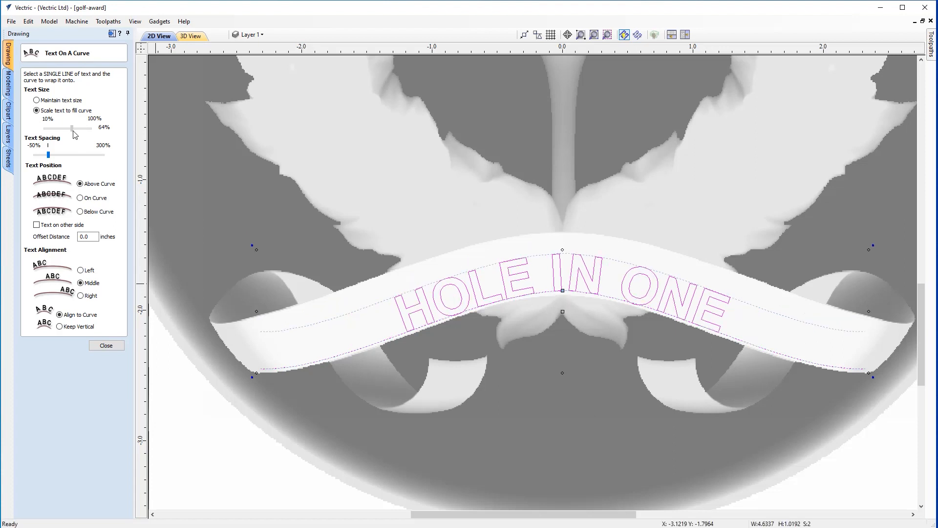
left_click(37, 100)
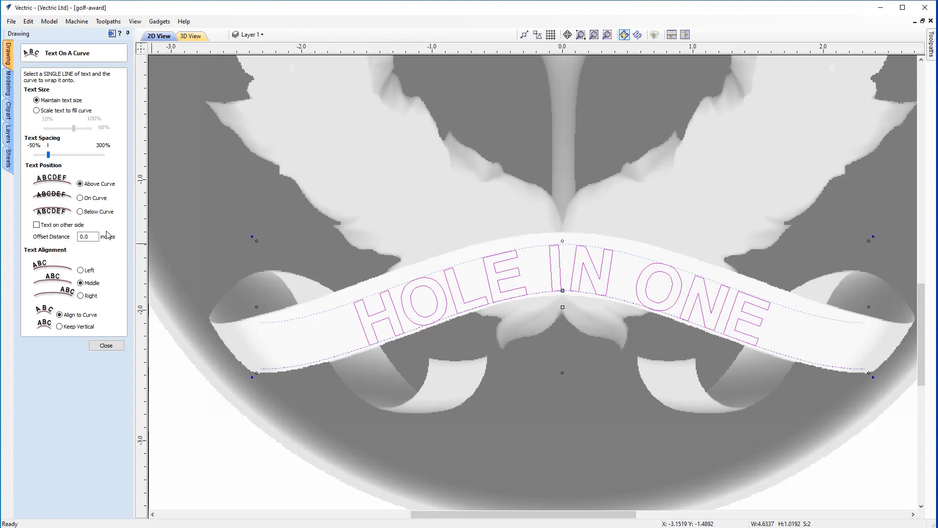
left_click(80, 197)
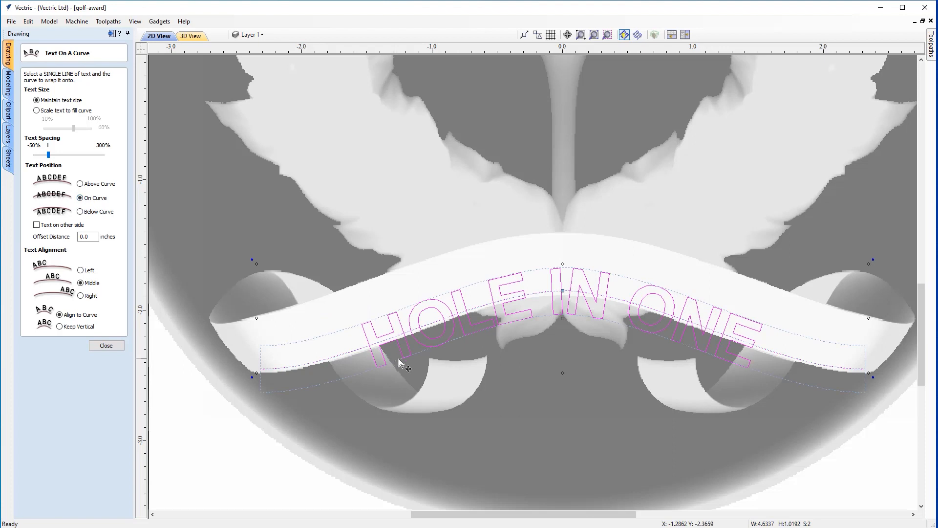
left_click(81, 213)
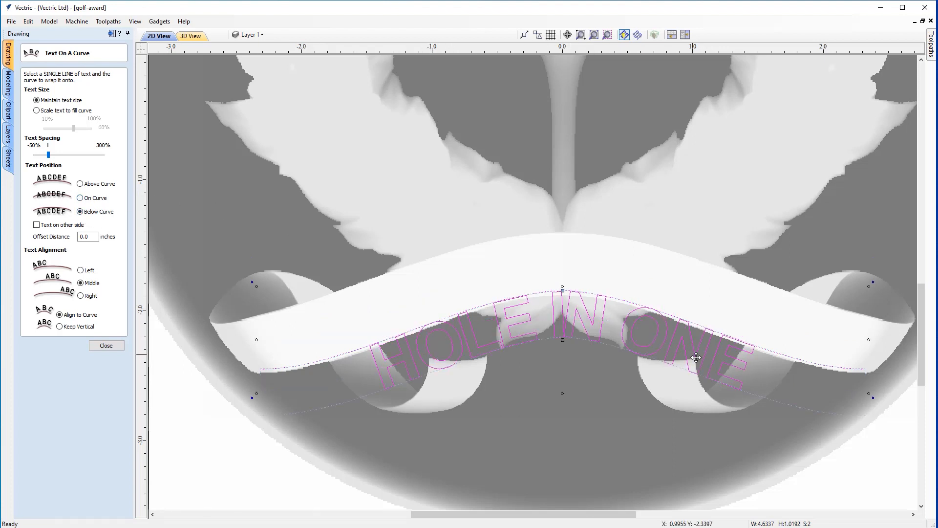
left_click(80, 185)
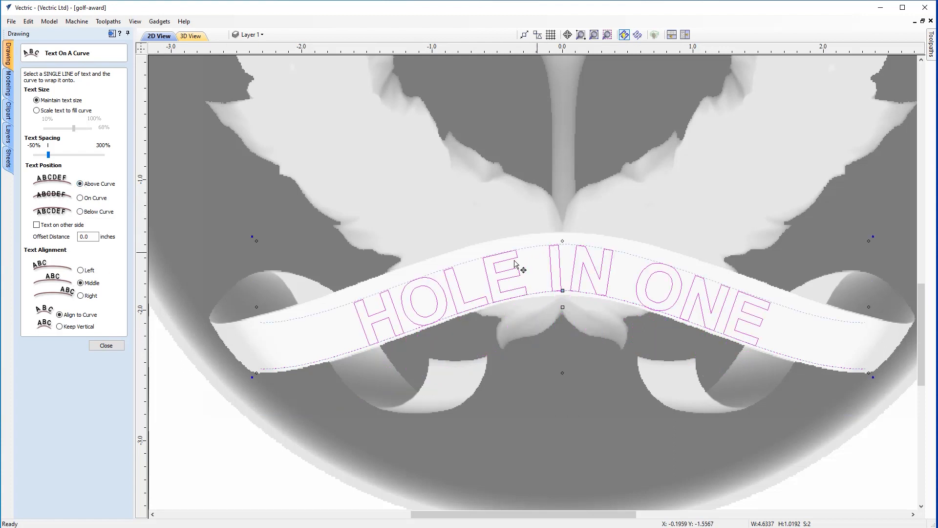
Step: Set the text's offset distance from the curve to 0.05 inches, try placing it on the other side, and finish the wrapping
left_click(90, 236)
key("space")
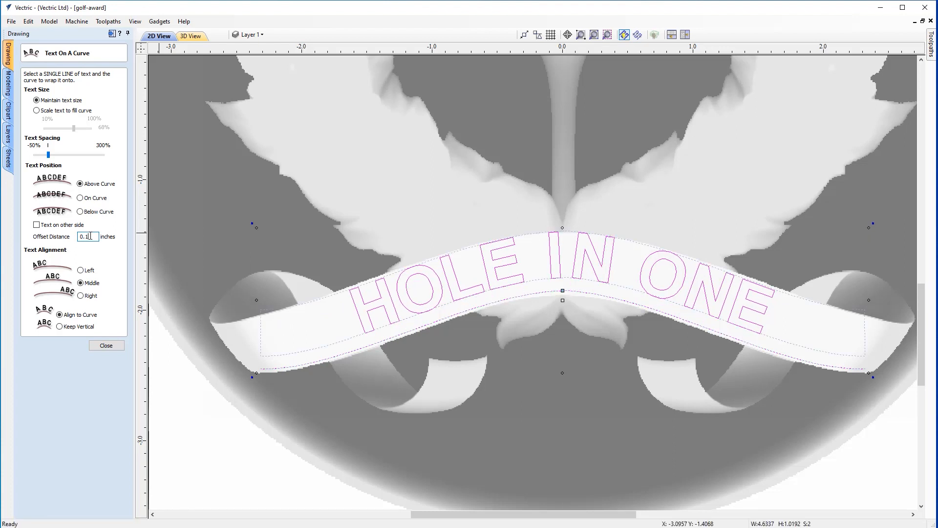
type("05")
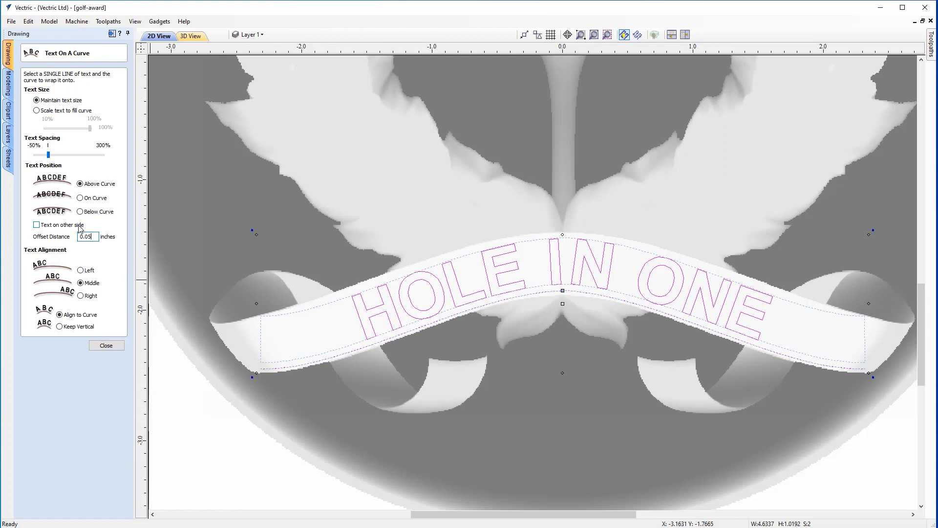
left_click(37, 225)
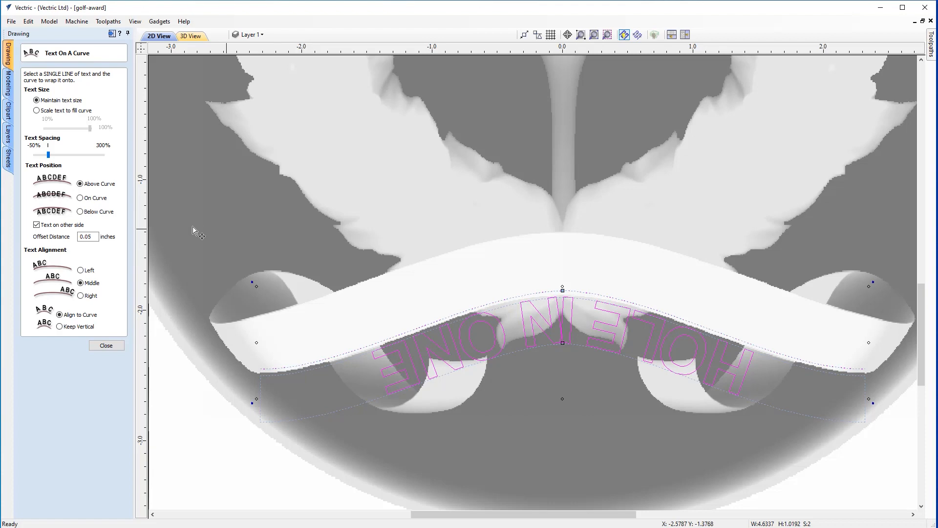
left_click(37, 225)
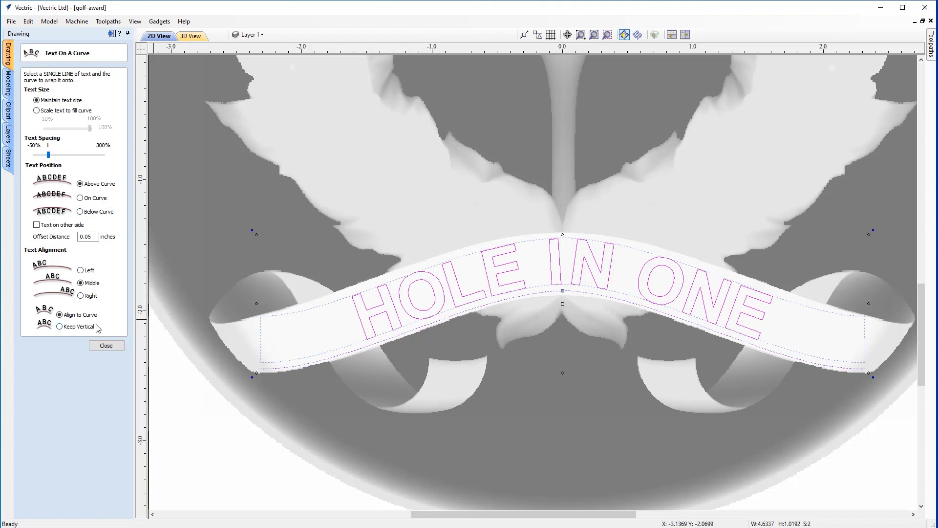
left_click(110, 346)
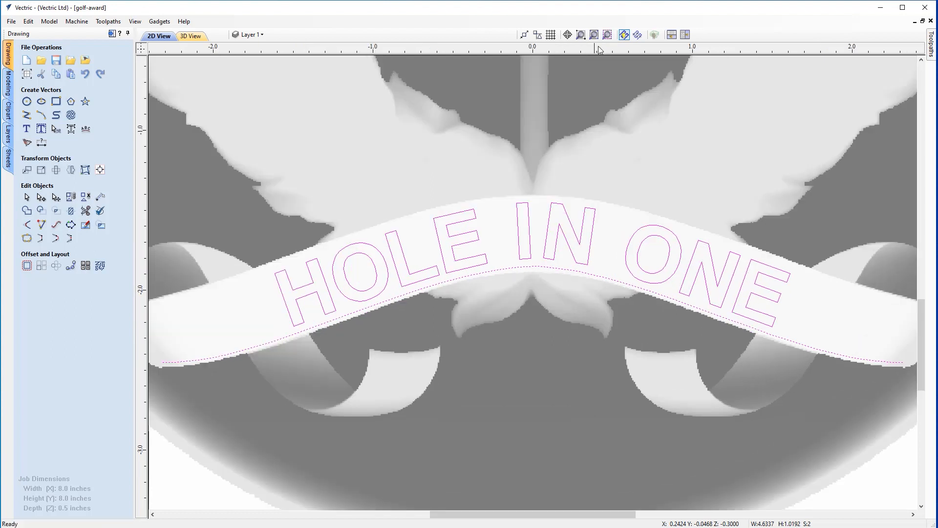
Step: Show the whole job and save it as golf-award in the golf-award tutorial folder
left_click(594, 34)
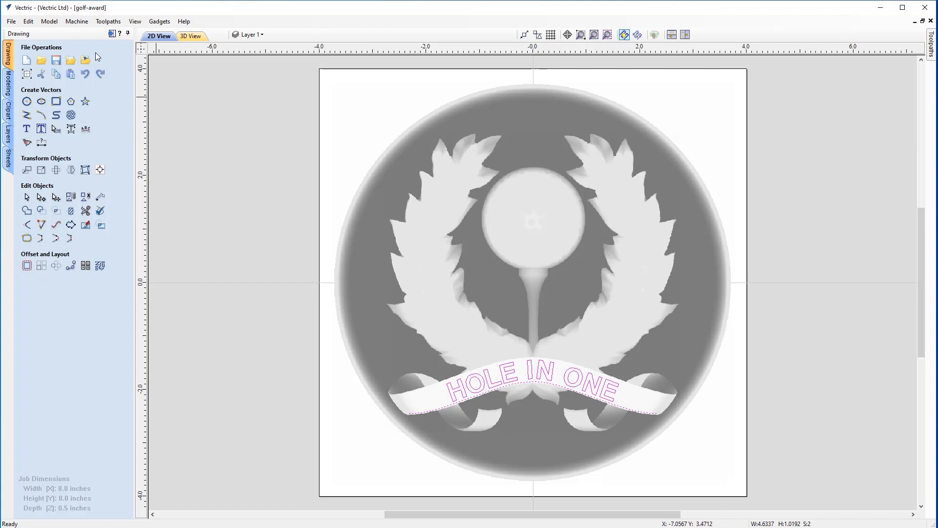
left_click(11, 21)
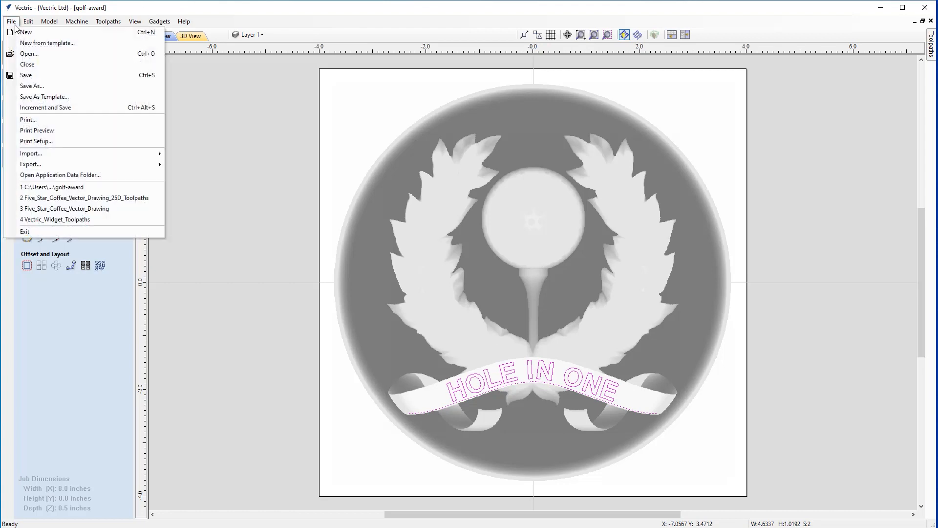
left_click(30, 85)
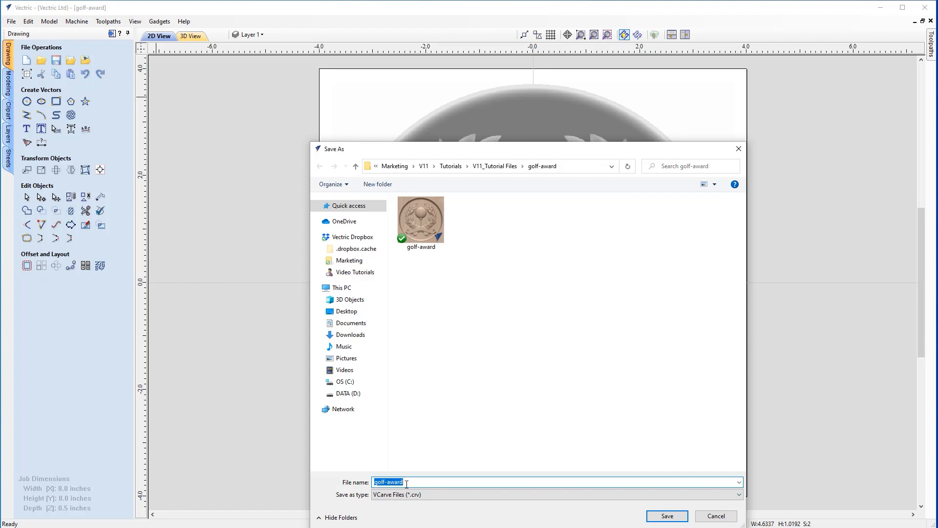
left_click(667, 516)
left_click(341, 388)
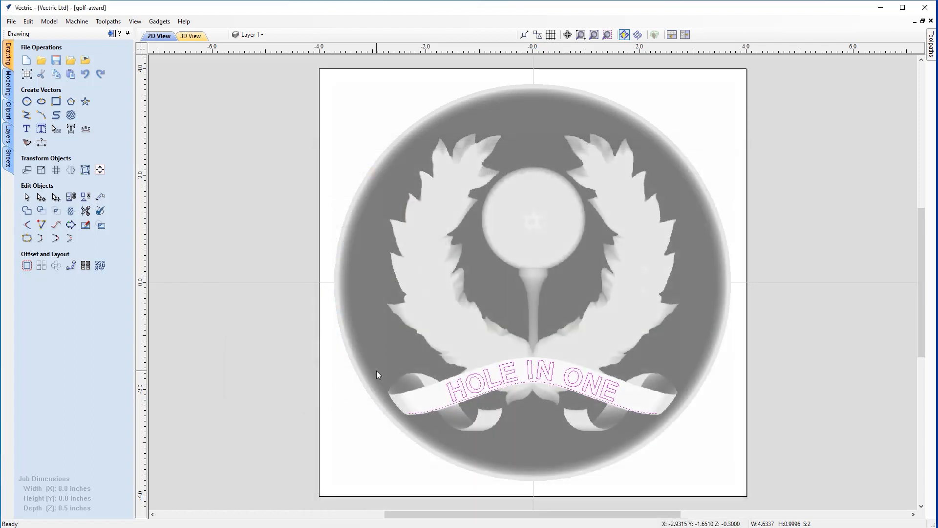